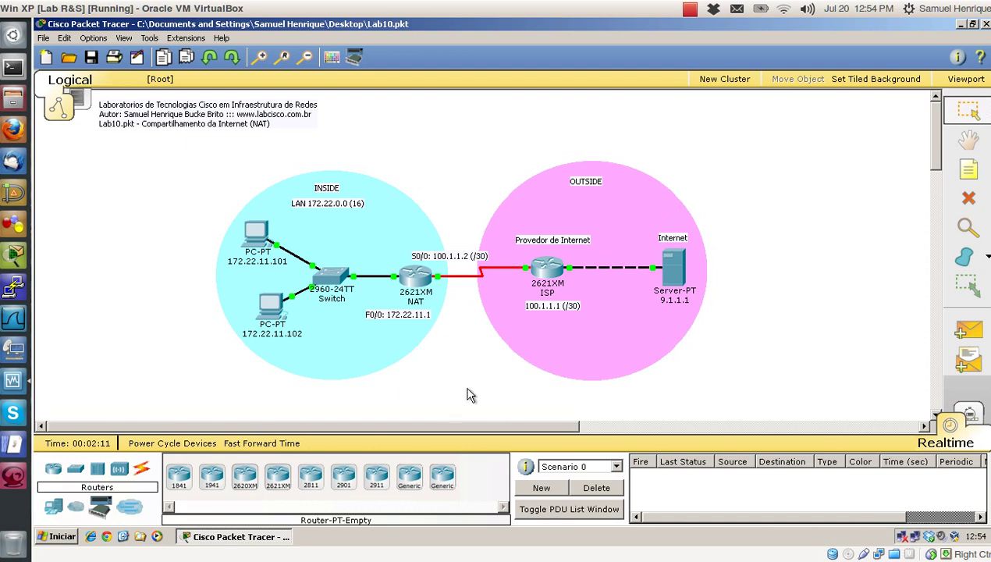
Step: Send a simple PDU from the PC 172.22.11.102 to the Internet server 9.1.1.1
{"action": "left_click", "coordinate": [969, 329]}
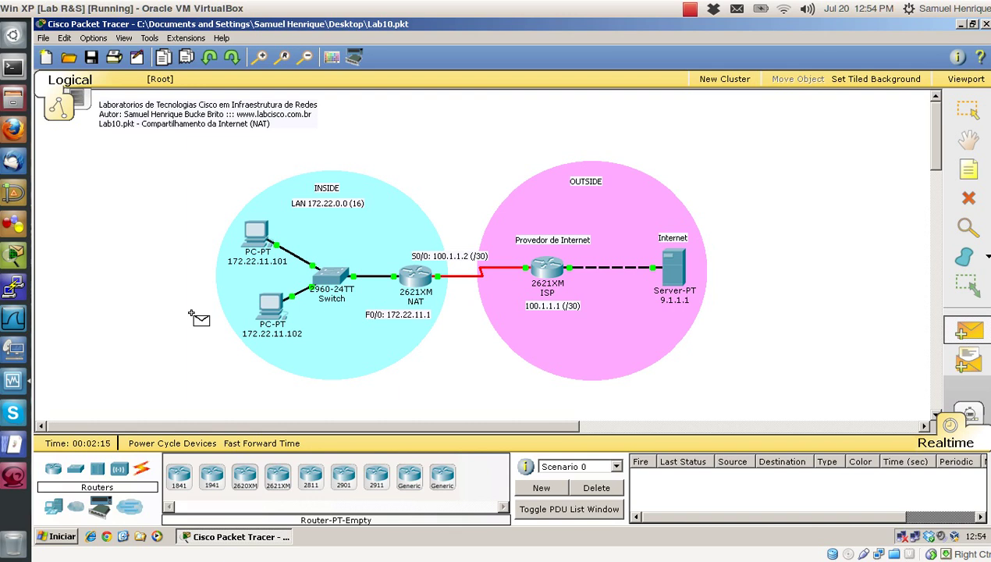
{"action": "left_click", "coordinate": [274, 306]}
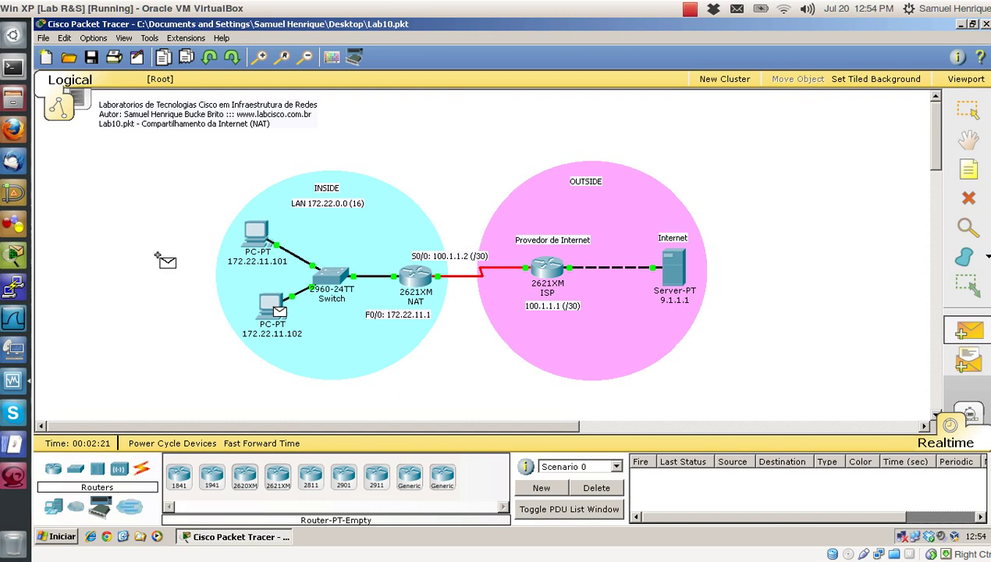
{"action": "left_click", "coordinate": [673, 267]}
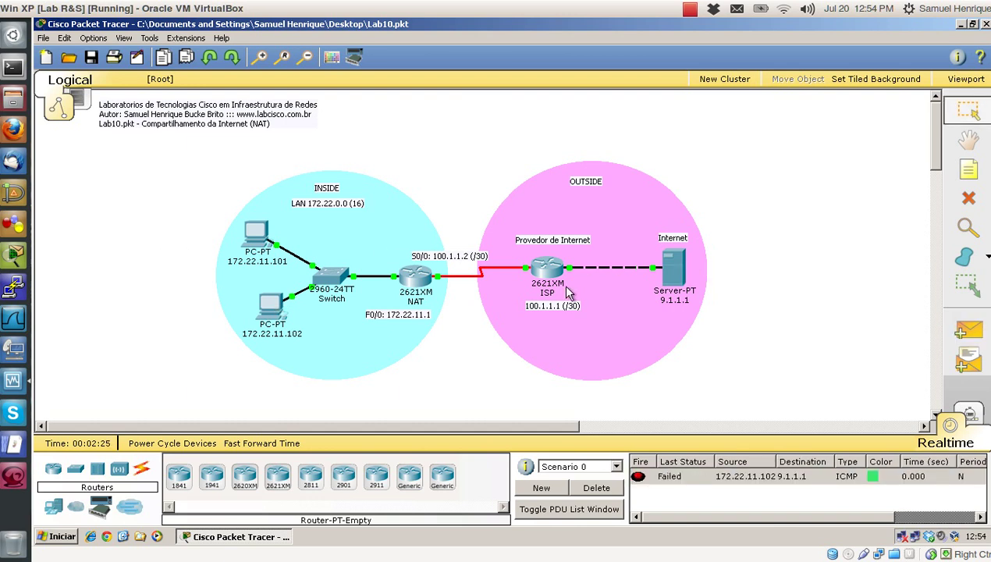
Step: Switch to Simulation mode with the event list hidden and run the packet's path with Auto Capture / Play
{"action": "left_click", "coordinate": [966, 415]}
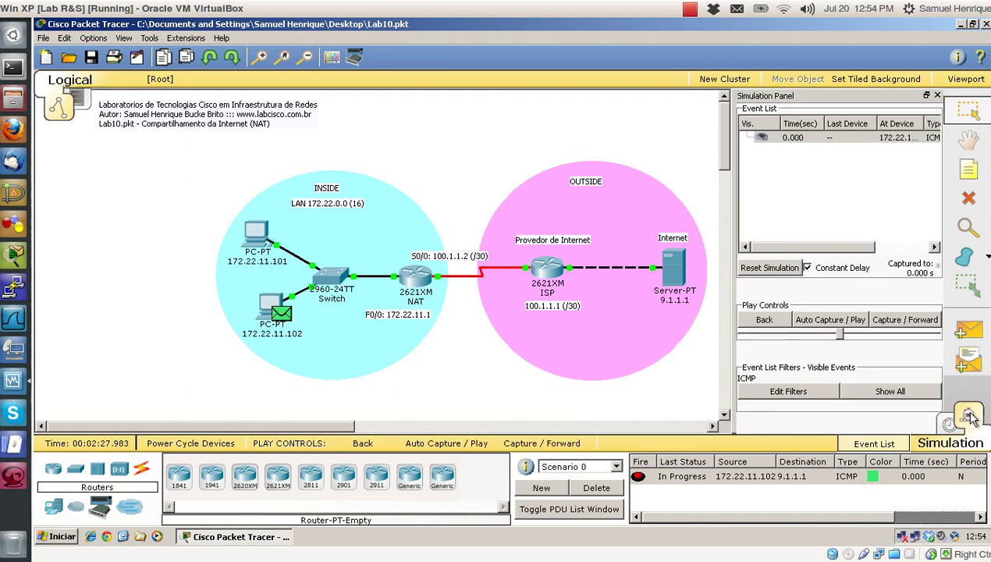
{"action": "left_click", "coordinate": [873, 442]}
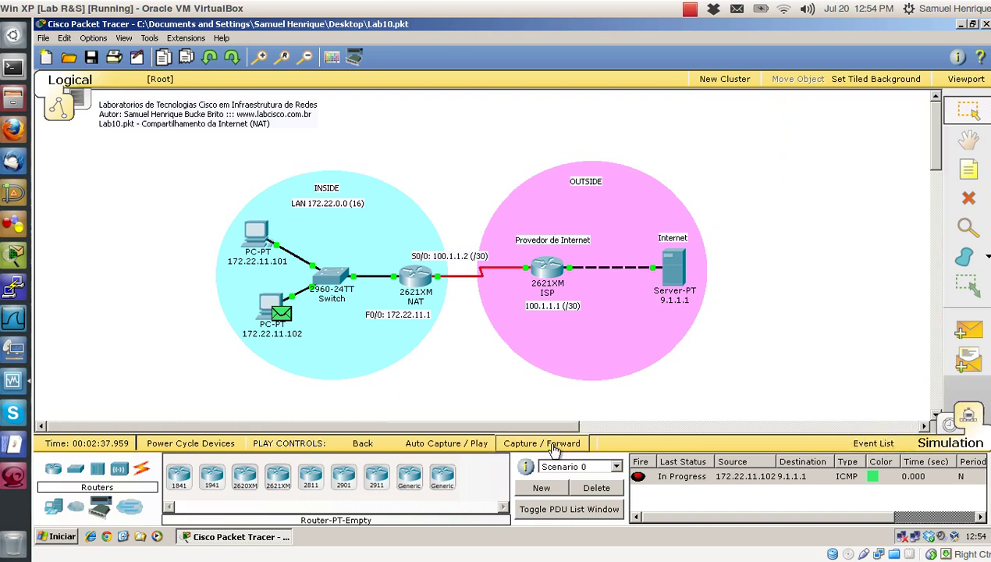
{"action": "left_click", "coordinate": [431, 448]}
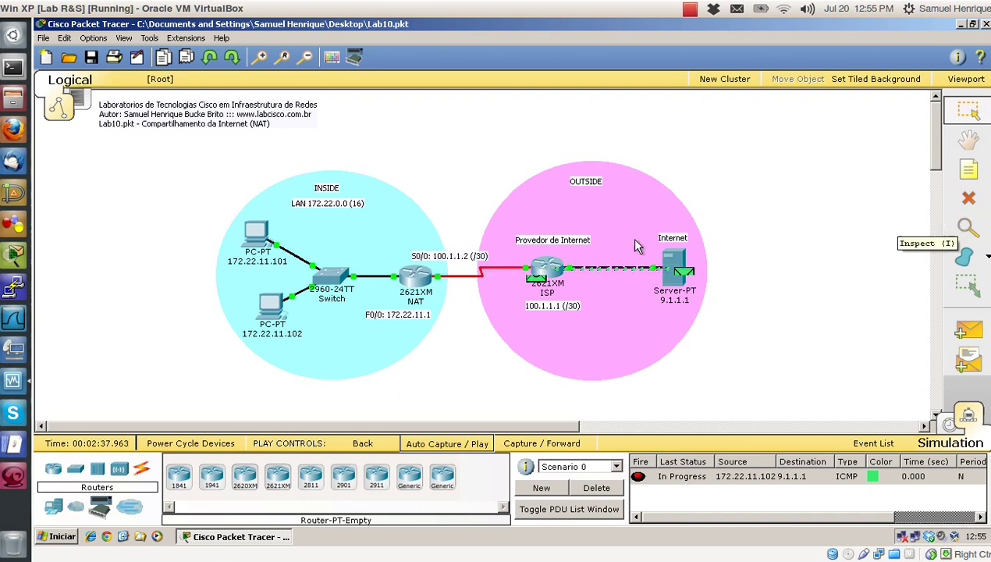
{"action": "mouse_move", "coordinate": [409, 303]}
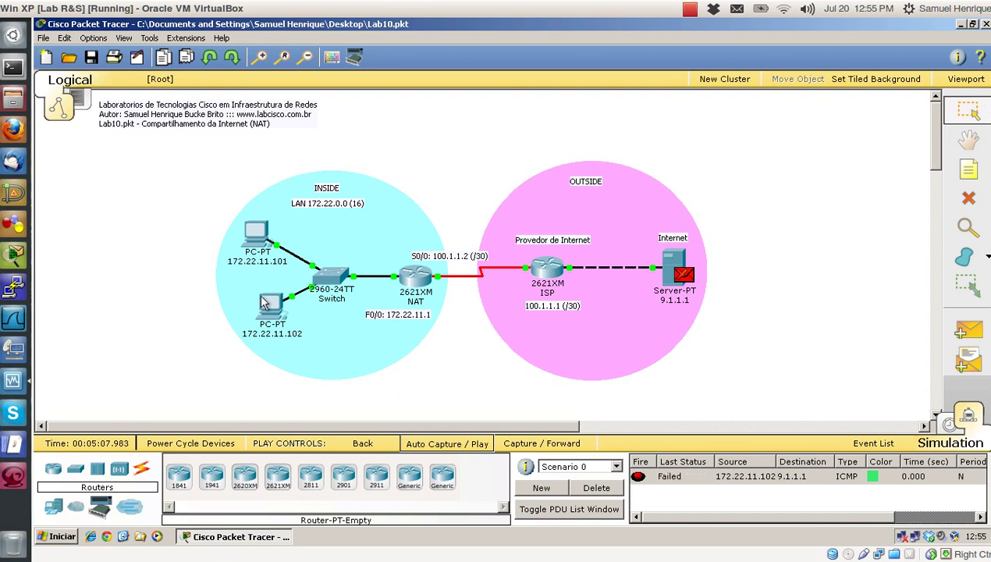
{"action": "mouse_move", "coordinate": [546, 273]}
{"action": "left_click", "coordinate": [446, 443]}
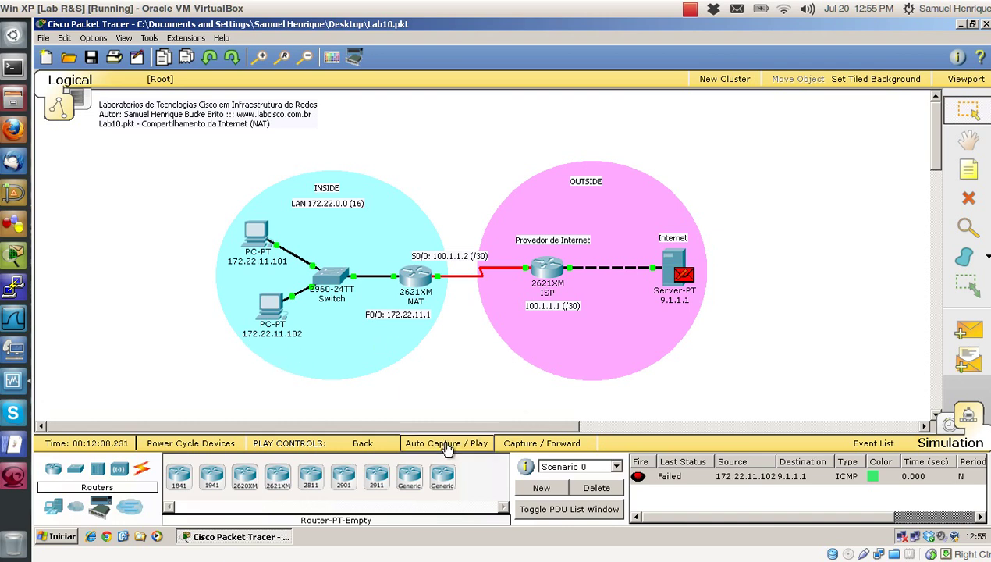
Step: Delete Scenario 0's test packet and auto-play a new simple PDU from PC 172.22.11.102 to the server 9.1.1.1
{"action": "left_click", "coordinate": [596, 487]}
{"action": "left_click", "coordinate": [967, 331]}
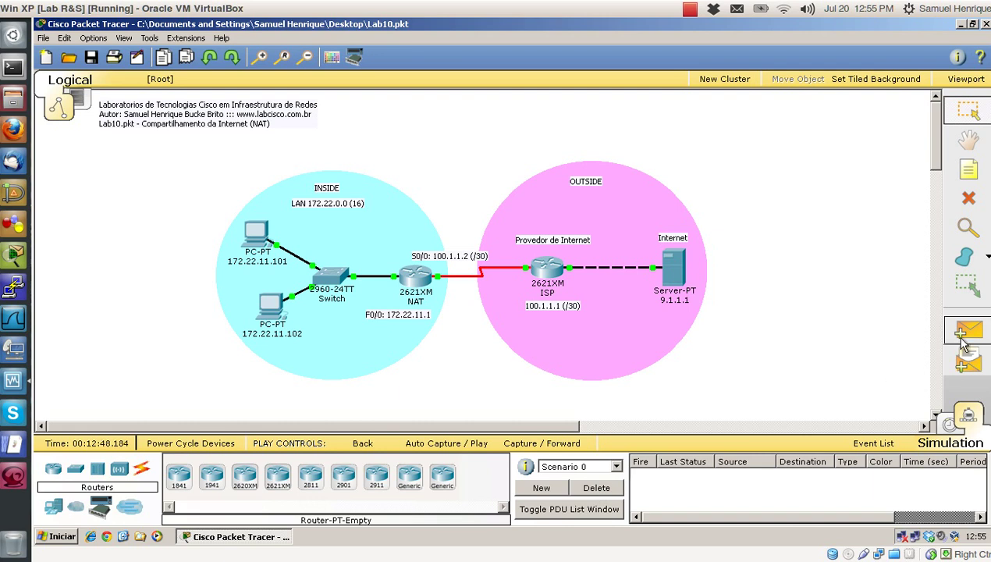
{"action": "left_click", "coordinate": [264, 306]}
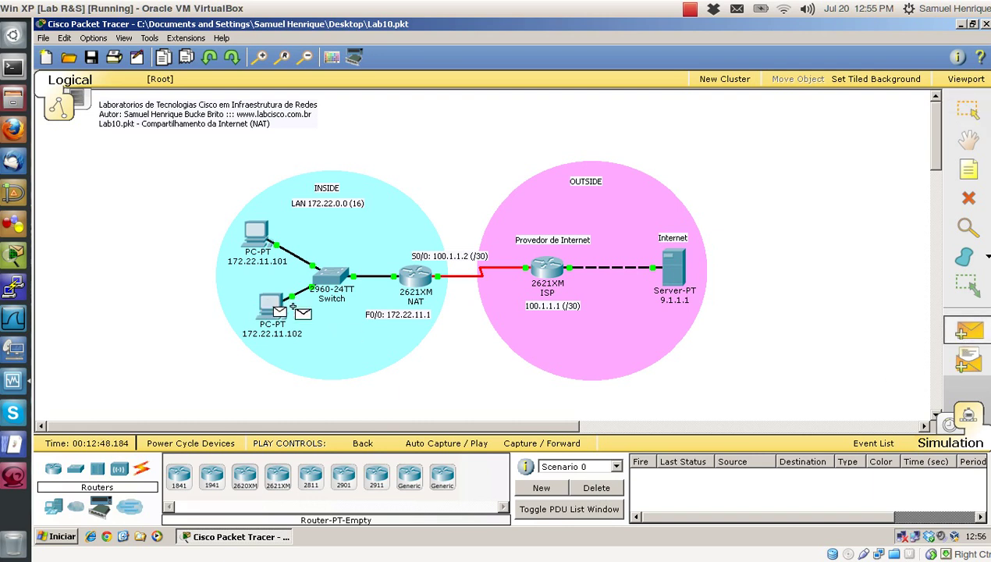
{"action": "left_click", "coordinate": [674, 267]}
{"action": "left_click", "coordinate": [446, 443]}
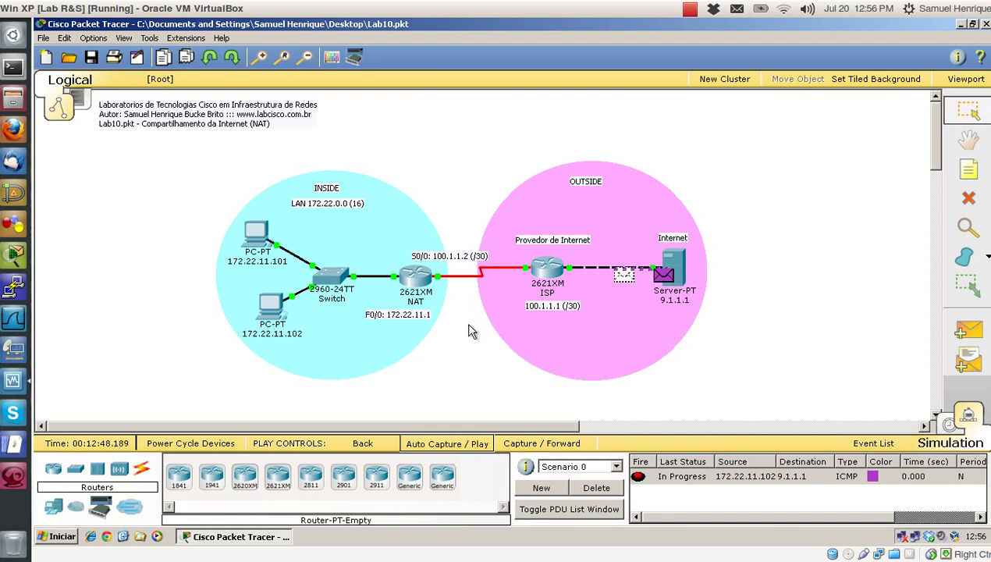
Step: Inspect the inbound Layer 3 details of the packet at the ISP router
{"action": "left_click", "coordinate": [555, 270]}
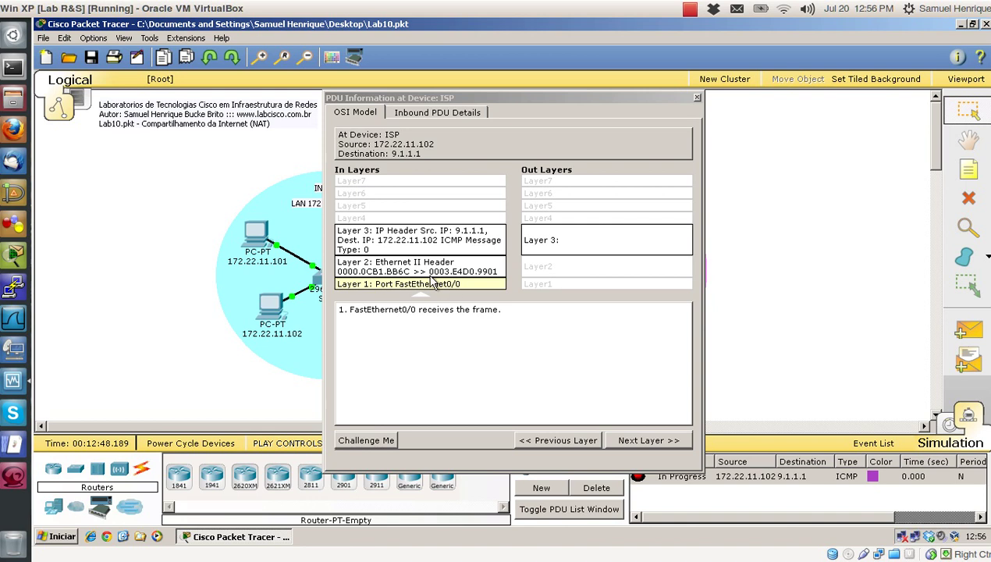
{"action": "left_click", "coordinate": [440, 98]}
{"action": "left_click_drag", "start_coordinate": [441, 98], "coordinate": [638, 88]}
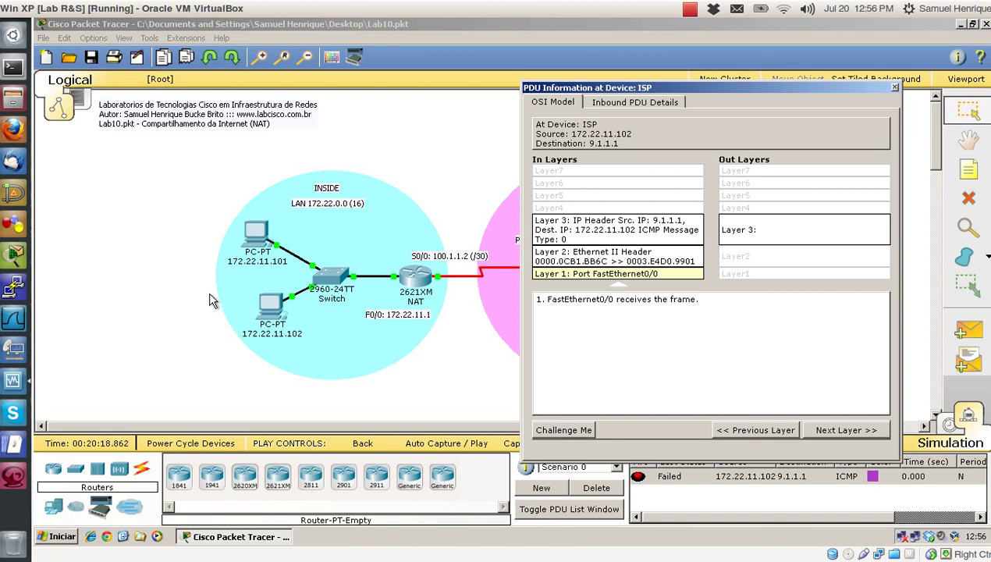
{"action": "left_click", "coordinate": [638, 235]}
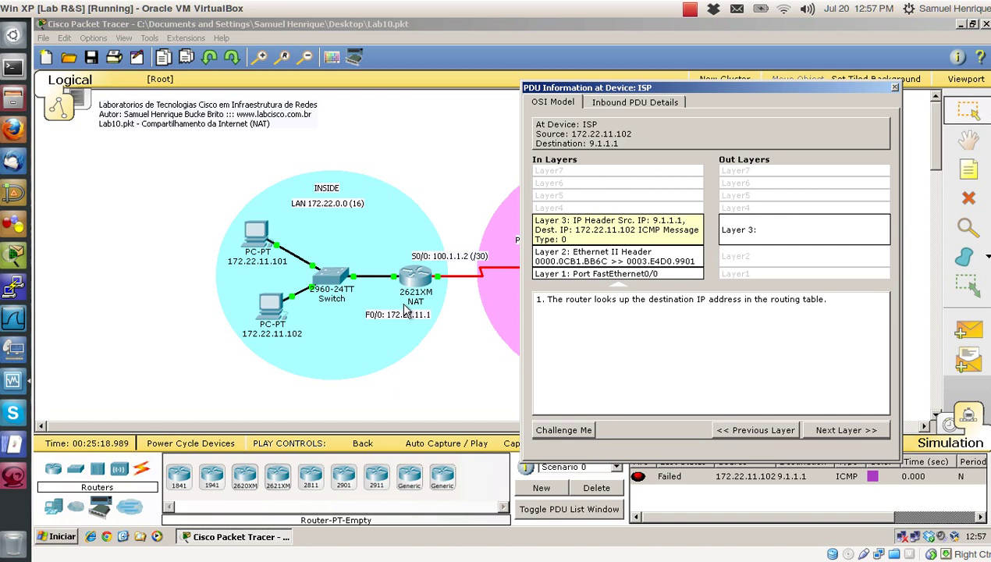
{"action": "left_click", "coordinate": [506, 312]}
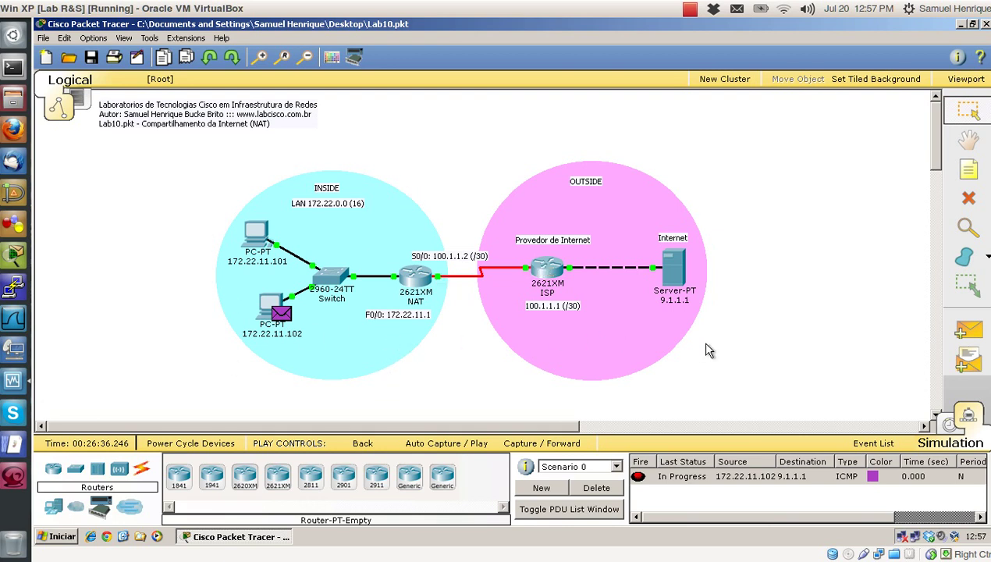
Step: Delete the test packet from Scenario 0 and shift the INSIDE and OUTSIDE background circles slightly apart
{"action": "left_click", "coordinate": [599, 490]}
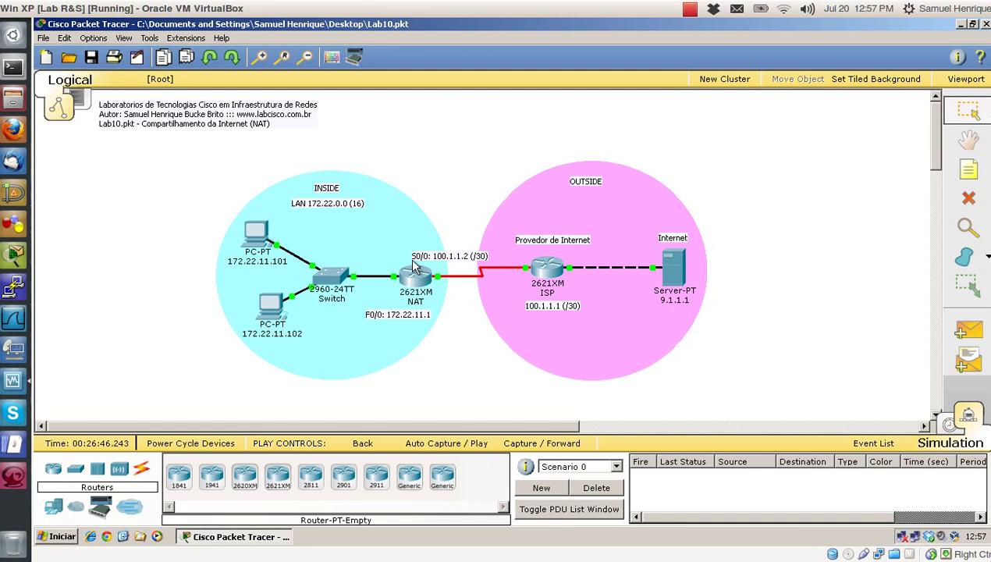
{"action": "mouse_move", "coordinate": [411, 279]}
{"action": "left_click_drag", "start_coordinate": [394, 243], "coordinate": [372, 234]}
{"action": "mouse_move", "coordinate": [496, 294]}
{"action": "left_mouse_down"}
{"action": "mouse_move", "coordinate": [458, 301]}
{"action": "mouse_move", "coordinate": [472, 291]}
{"action": "mouse_move", "coordinate": [502, 294]}
{"action": "left_mouse_up"}
{"action": "left_click_drag", "start_coordinate": [365, 228], "coordinate": [376, 229]}
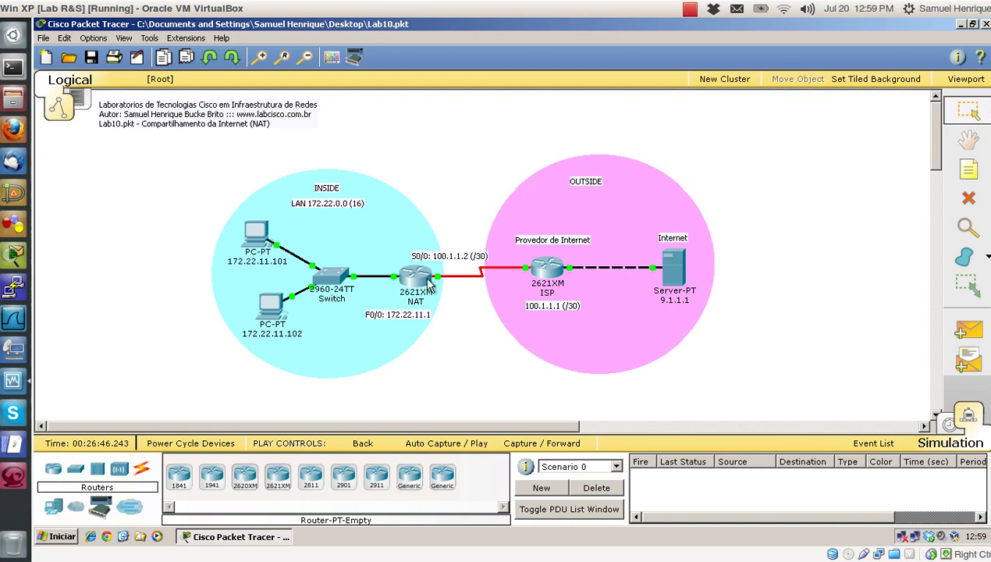
Step: Open the NAT router's command line interface in a maximized window and start the console session
{"action": "mouse_move", "coordinate": [442, 281]}
{"action": "mouse_move", "coordinate": [228, 269]}
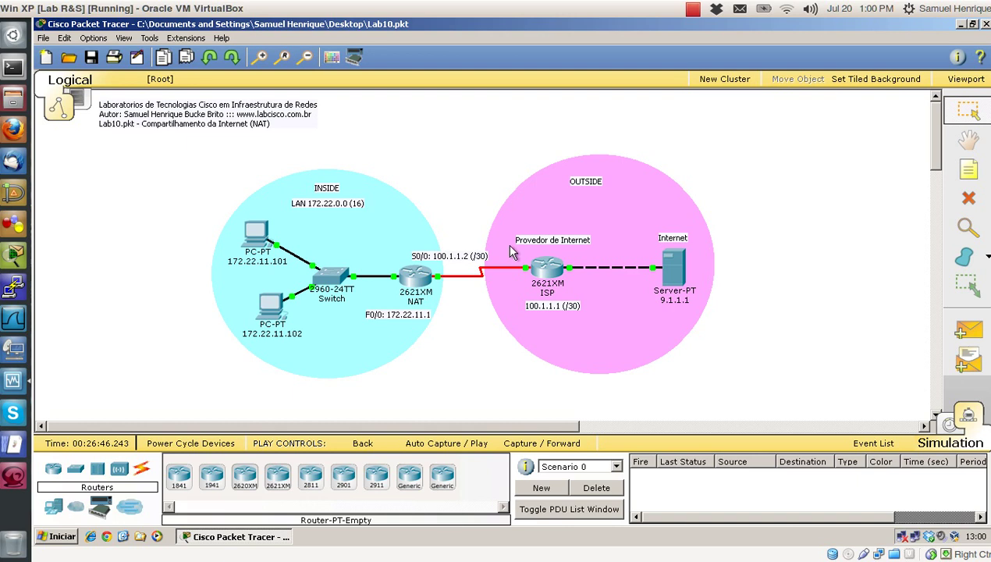
{"action": "left_click", "coordinate": [416, 277]}
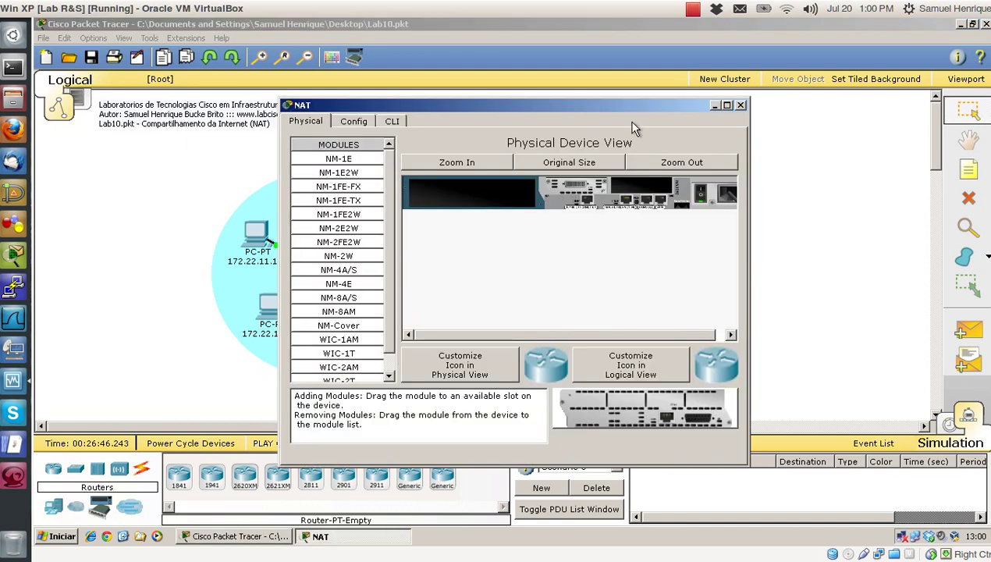
{"action": "left_click", "coordinate": [726, 105]}
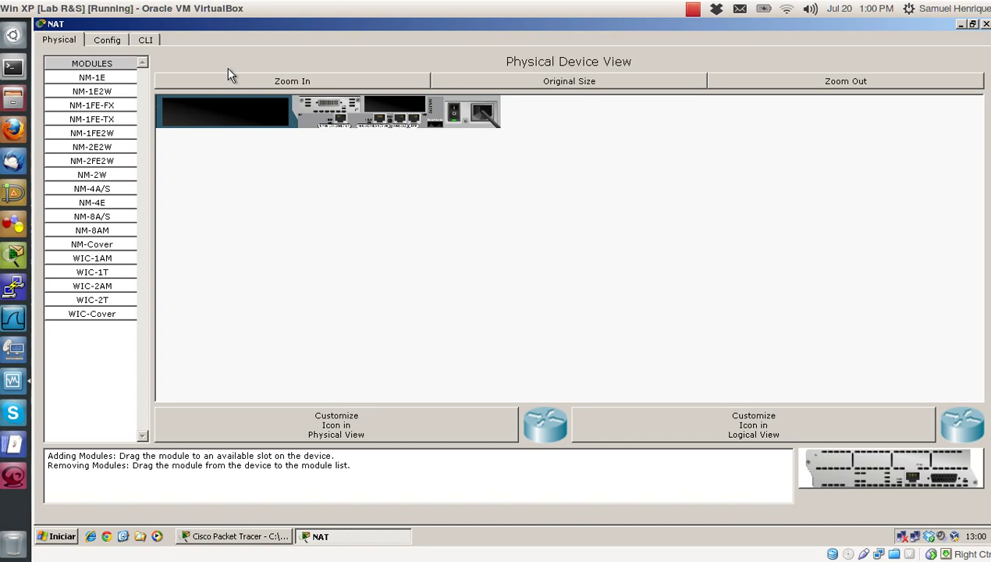
{"action": "left_click", "coordinate": [148, 40]}
{"action": "key", "text": "Return"}
{"action": "key", "text": "Return"}
{"action": "key", "text": "Return"}
Step: Enter privileged mode with "en" and global configuration mode with "conf t" on the NAT router
{"action": "type", "text": "e"}
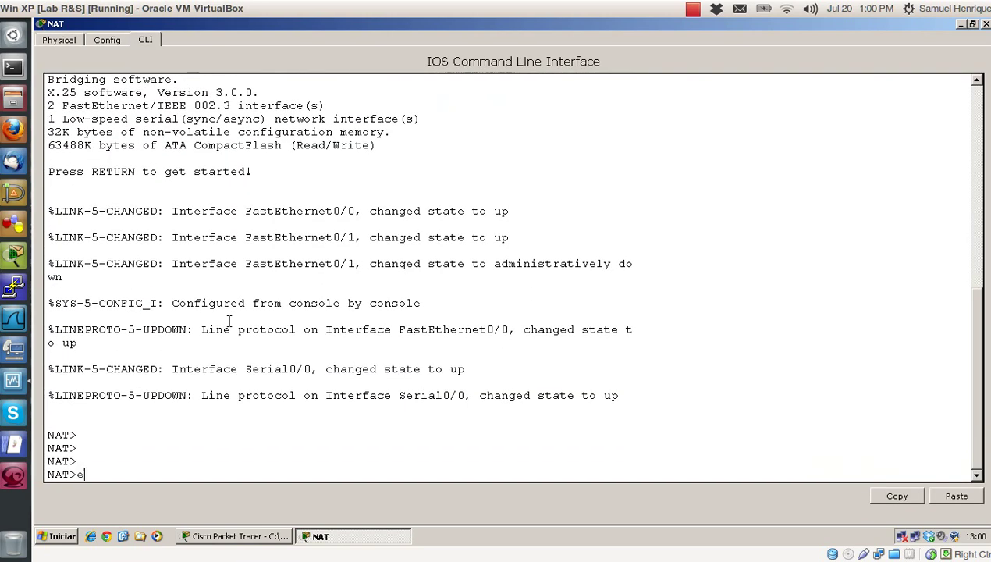
{"action": "type", "text": "n"}
{"action": "key", "text": "Return"}
{"action": "type", "text": "conf t"}
{"action": "key", "text": "Return"}
{"action": "key", "text": "Return"}
{"action": "key", "text": "Return"}
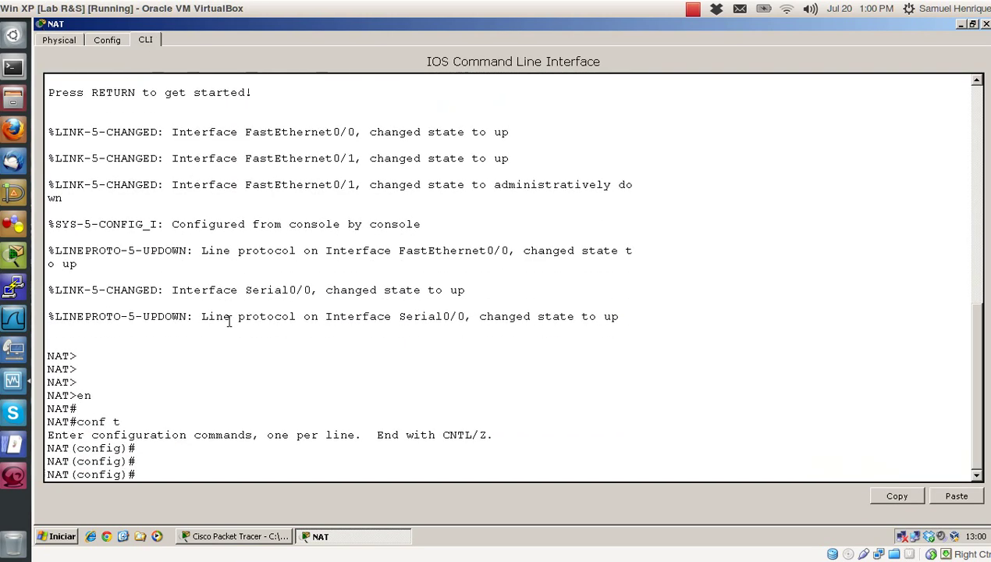
Step: Configure interface f0/0 as the inside NAT interface with "ip nat inside"
{"action": "type", "text": "int f0/0"}
{"action": "key", "text": "Return"}
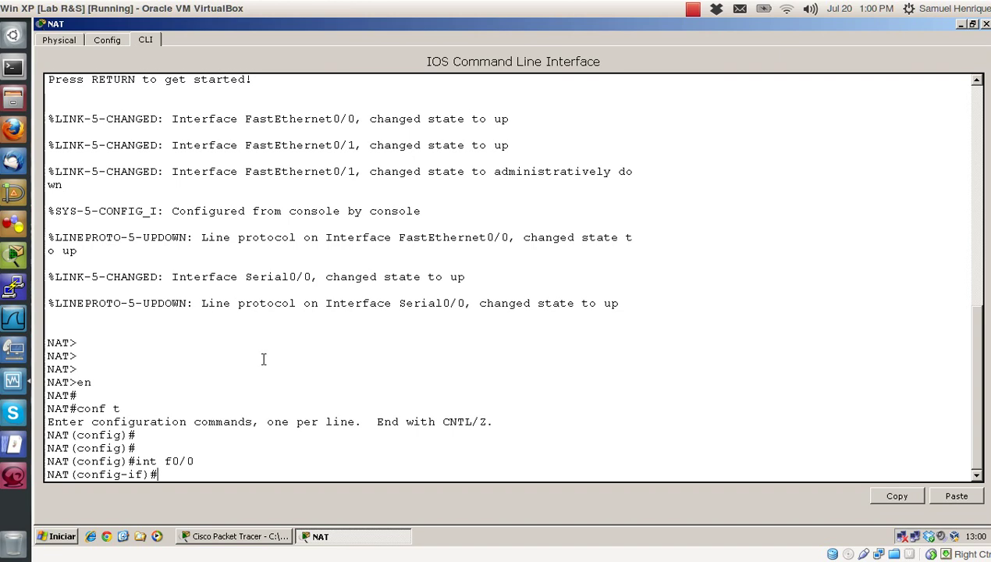
{"action": "type", "text": "ip nat"}
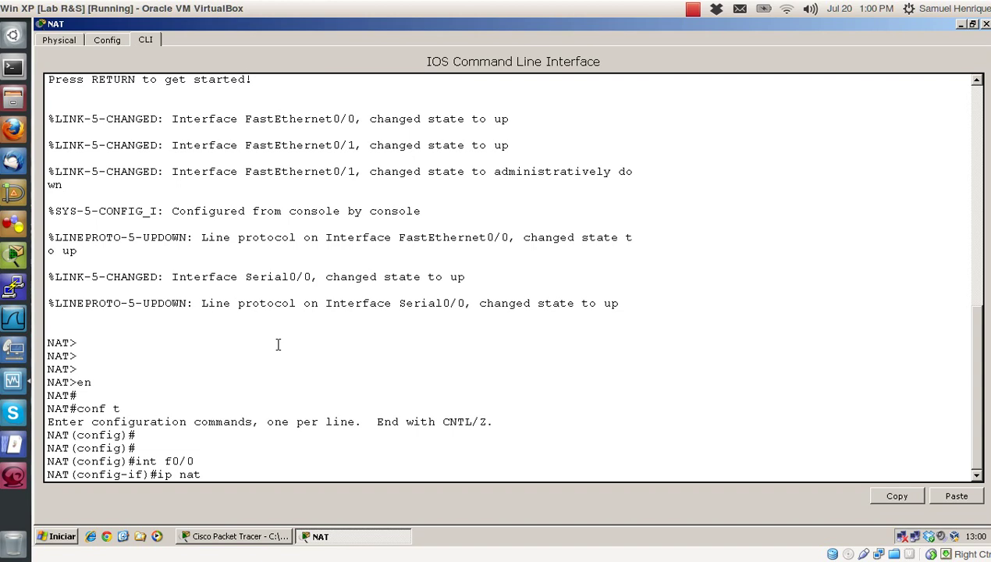
{"action": "type", "text": "inside"}
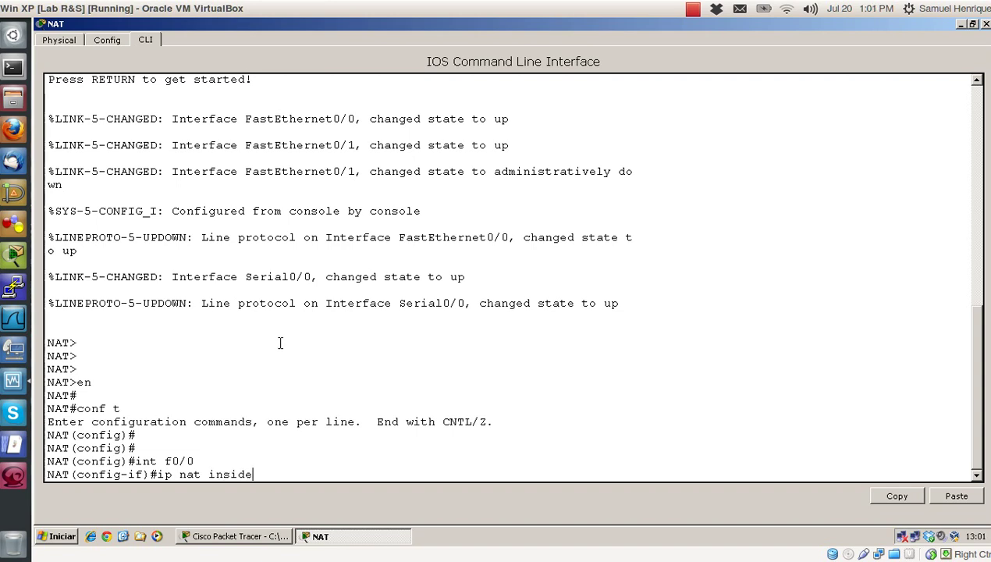
{"action": "key", "text": "Return"}
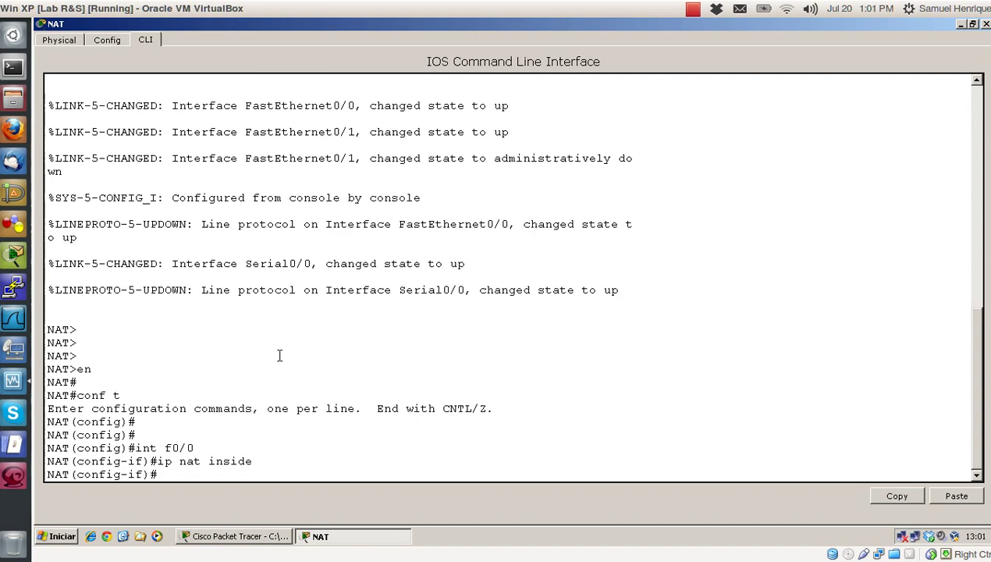
{"action": "left_click_drag", "start_coordinate": [252, 461], "coordinate": [47, 448]}
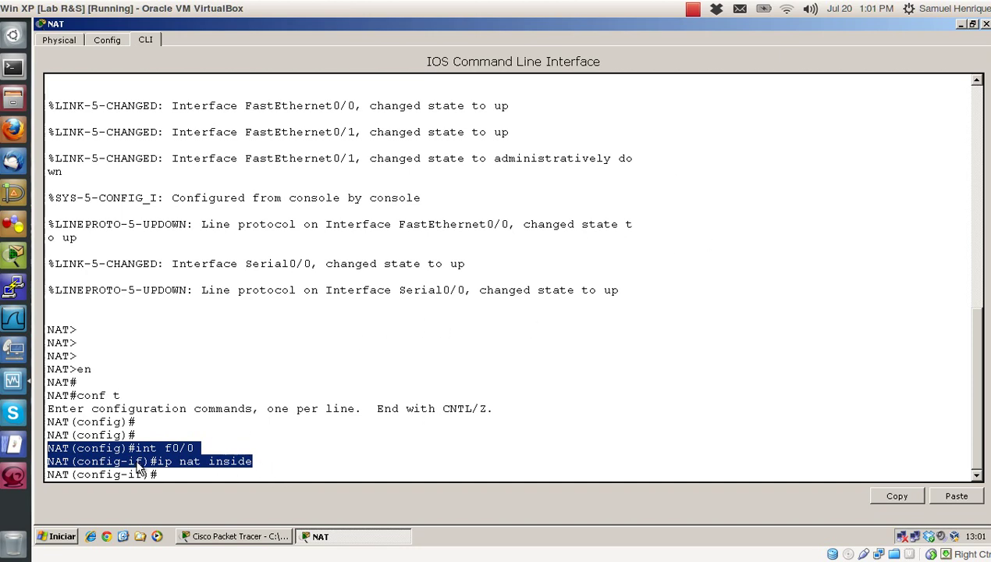
{"action": "left_click", "coordinate": [436, 384]}
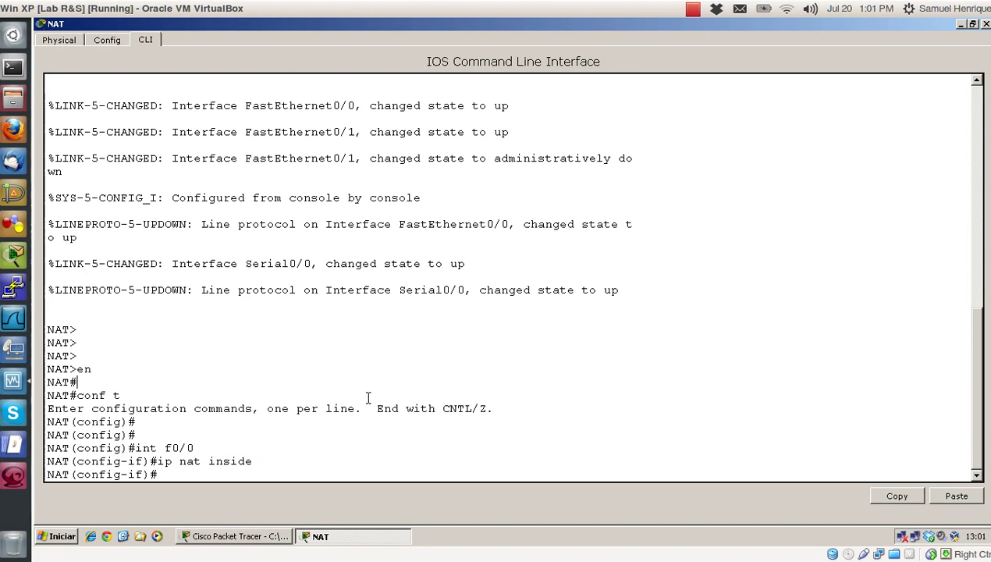
{"action": "key", "text": "Return"}
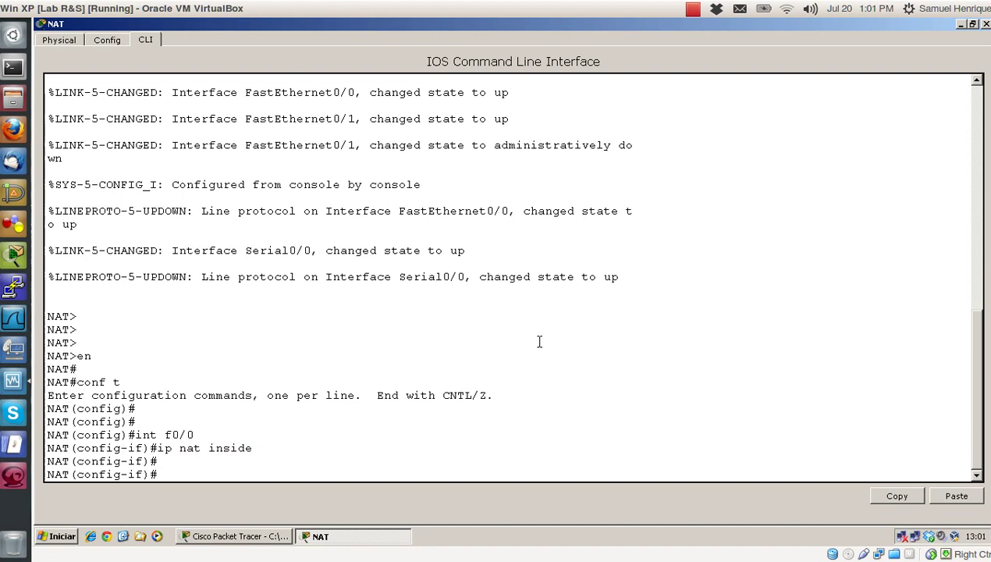
Step: Configure interface s0/0 as the outside NAT interface with "ip nat outside"
{"action": "type", "text": "int s0/"}
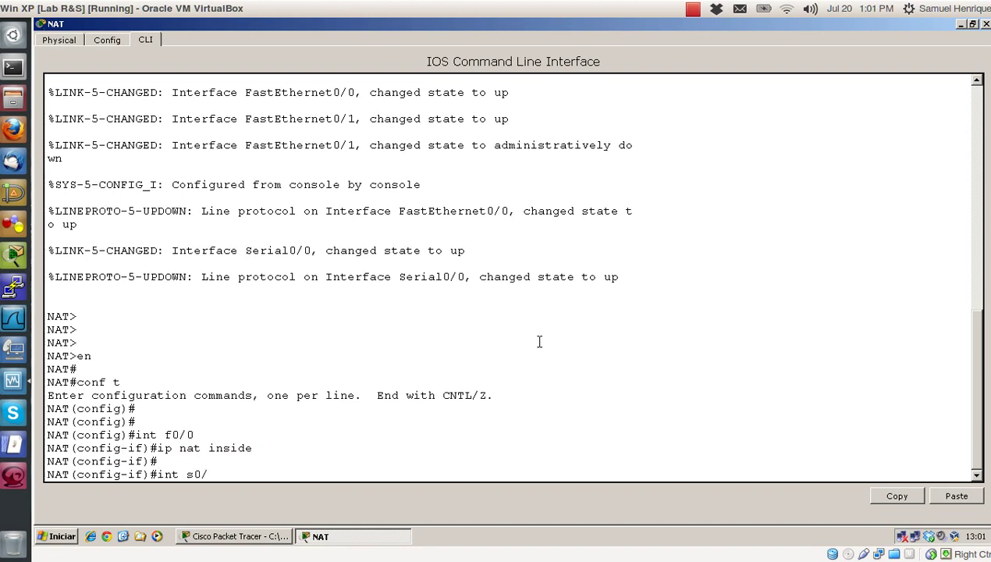
{"action": "type", "text": "0"}
{"action": "key", "text": "Return"}
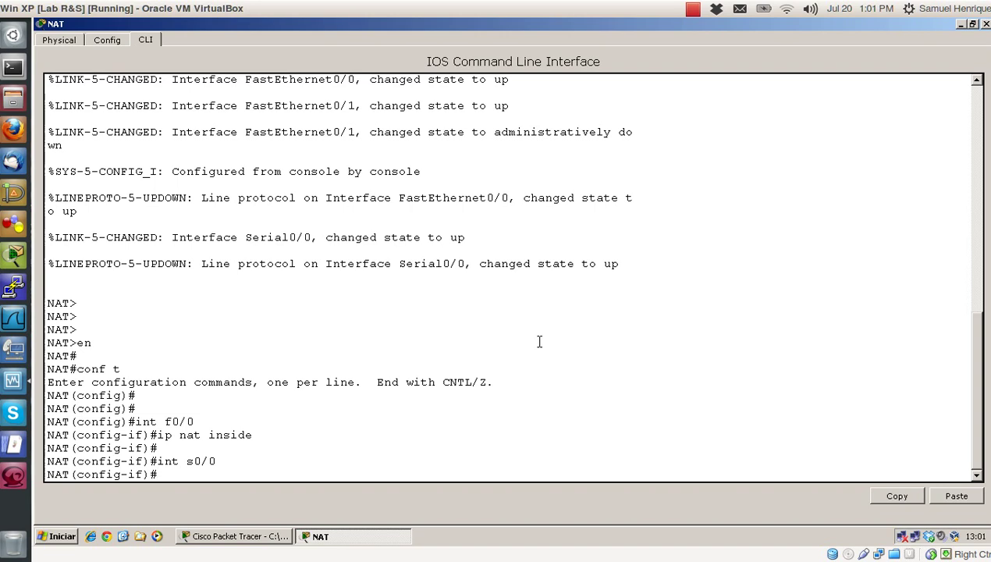
{"action": "type", "text": "ip nat outside"}
{"action": "key", "text": "BackSpace"}
{"action": "key", "text": "BackSpace"}
{"action": "key", "text": "BackSpace"}
{"action": "key", "text": "BackSpace"}
{"action": "key", "text": "BackSpace"}
{"action": "type", "text": "tsie"}
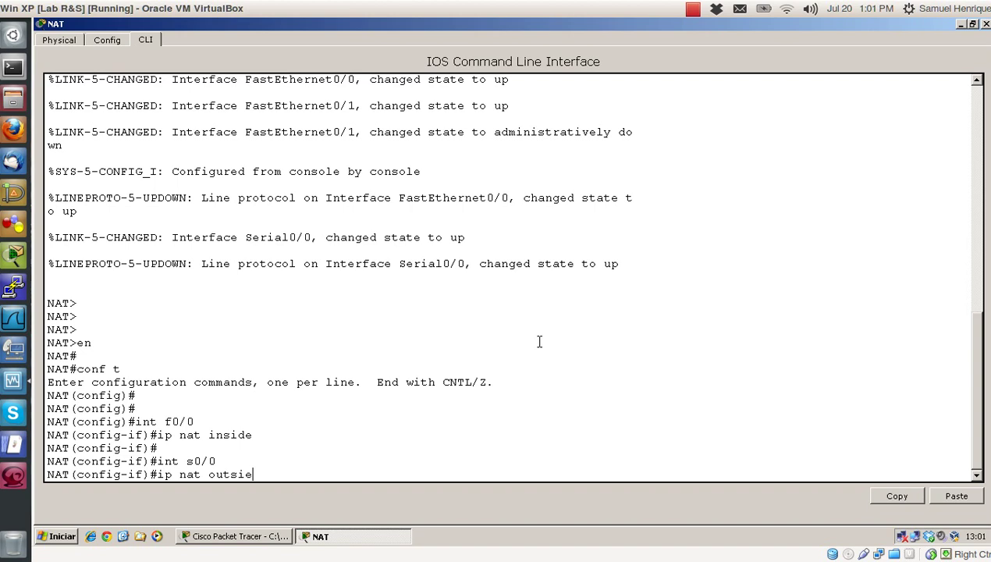
{"action": "key", "text": "BackSpace"}
{"action": "type", "text": "de"}
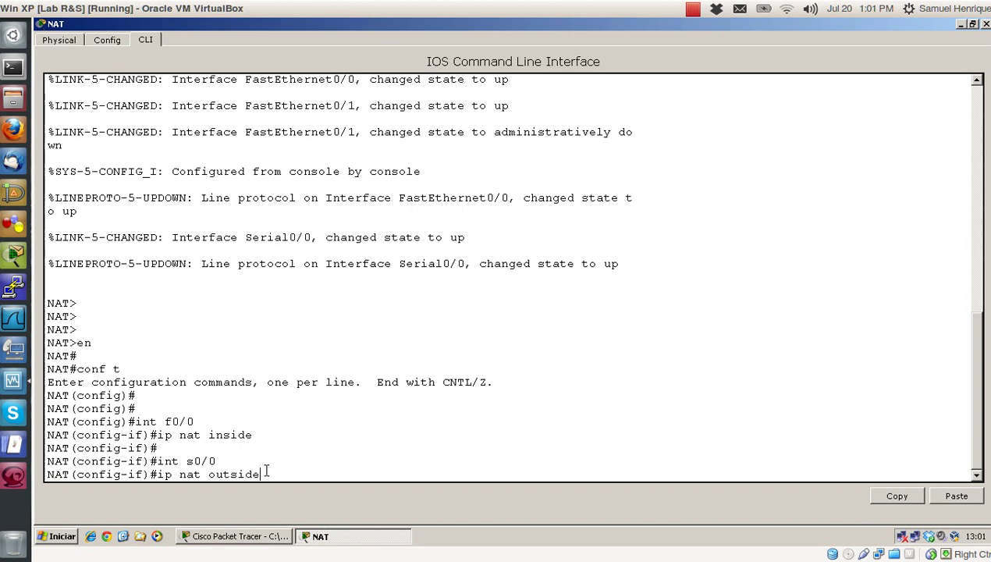
{"action": "key", "text": "Return"}
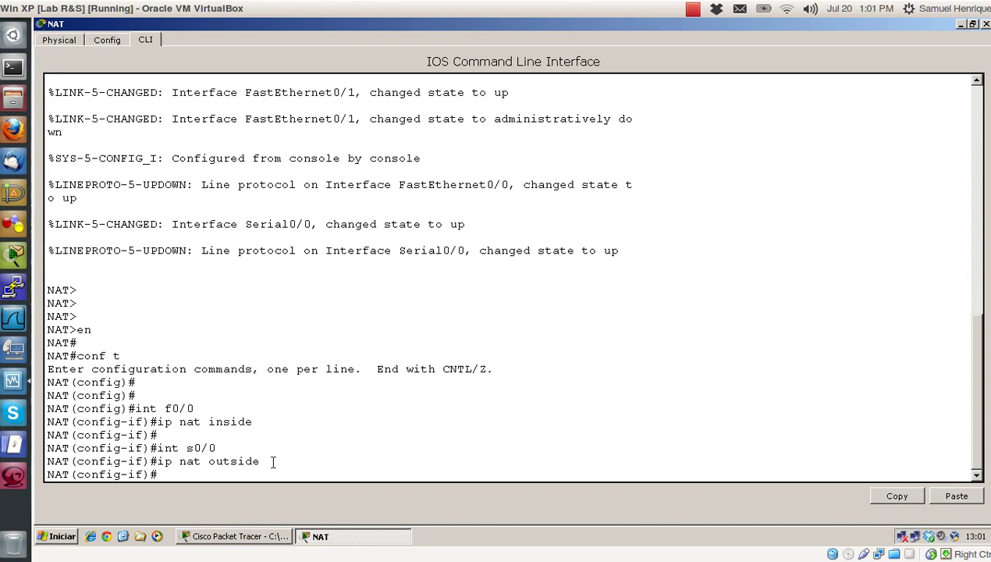
{"action": "left_click_drag", "start_coordinate": [280, 461], "coordinate": [45, 409]}
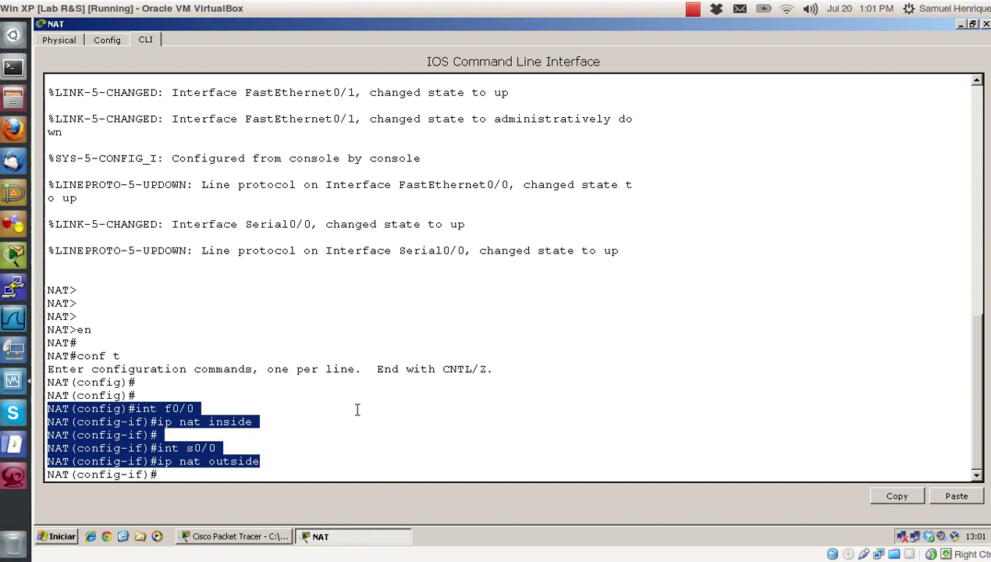
Step: Return to the network topology and move the NAT router onto the border of the INSIDE circle, toward the OUTSIDE circle
{"action": "left_click", "coordinate": [598, 351]}
{"action": "key", "text": "Return"}
{"action": "key", "text": "Return"}
{"action": "key", "text": "Return"}
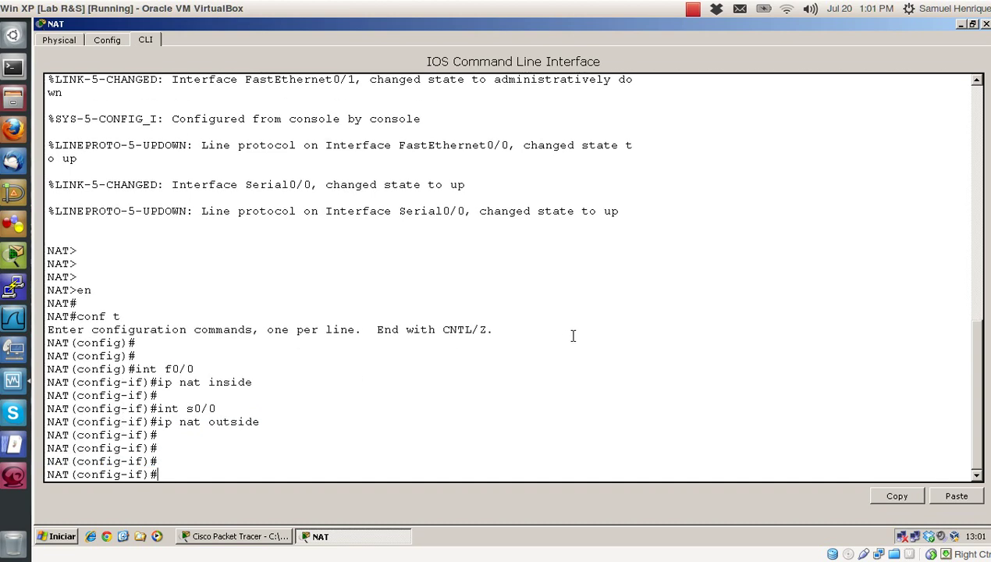
{"action": "left_click", "coordinate": [962, 25]}
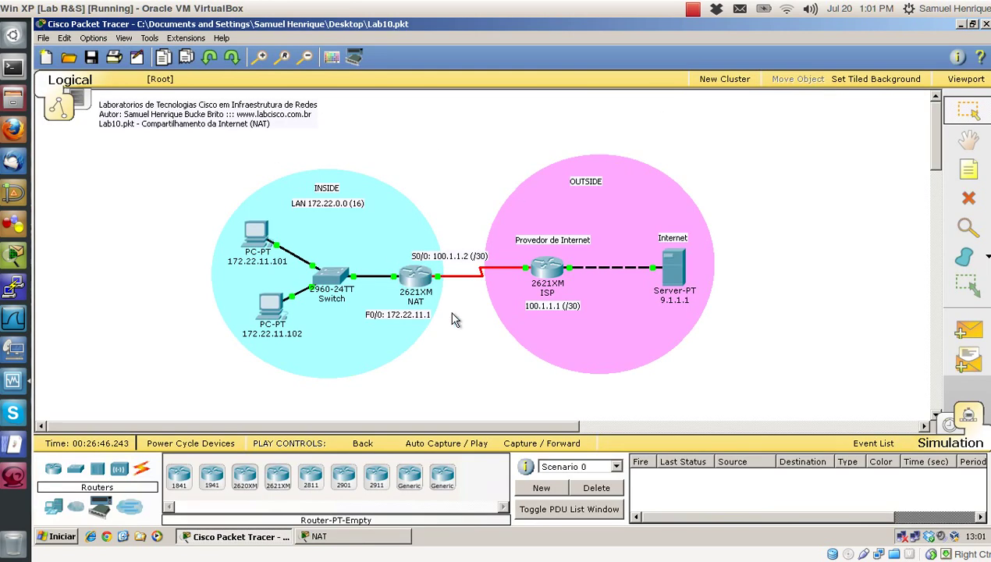
{"action": "left_click_drag", "start_coordinate": [411, 277], "coordinate": [439, 283]}
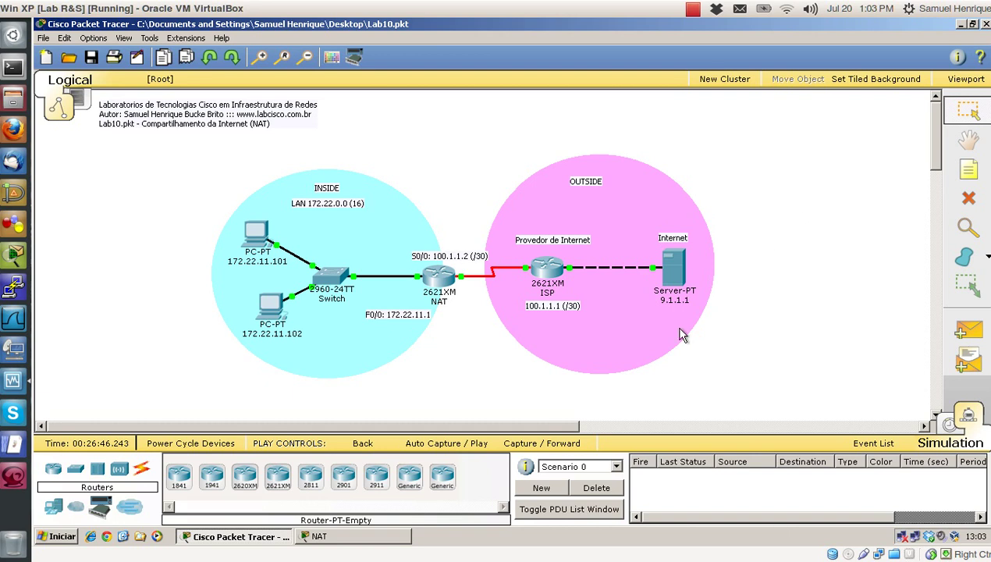
Step: Reopen the NAT router's command line and leave interface configuration mode with "exit"
{"action": "left_click", "coordinate": [438, 281]}
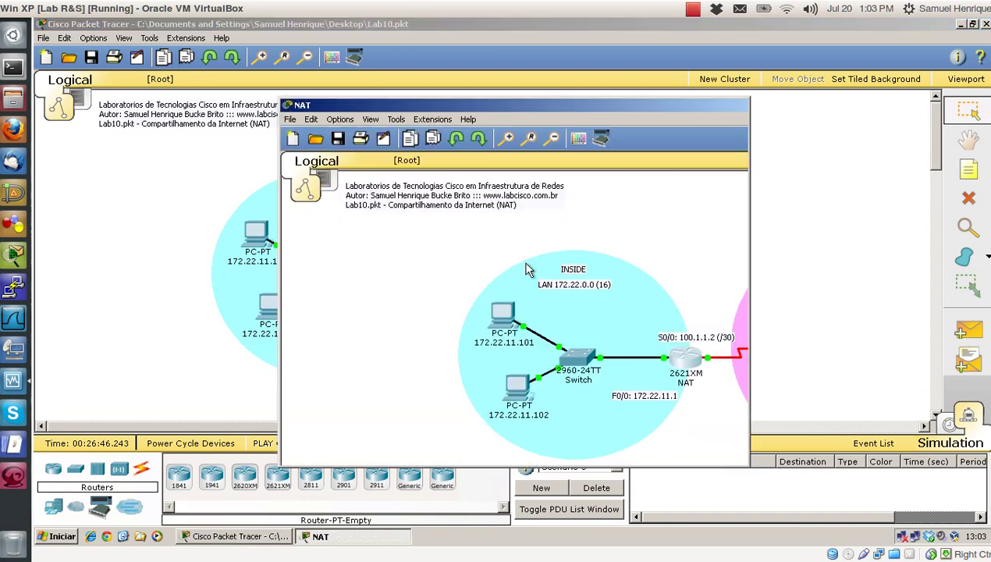
{"action": "left_click", "coordinate": [726, 105]}
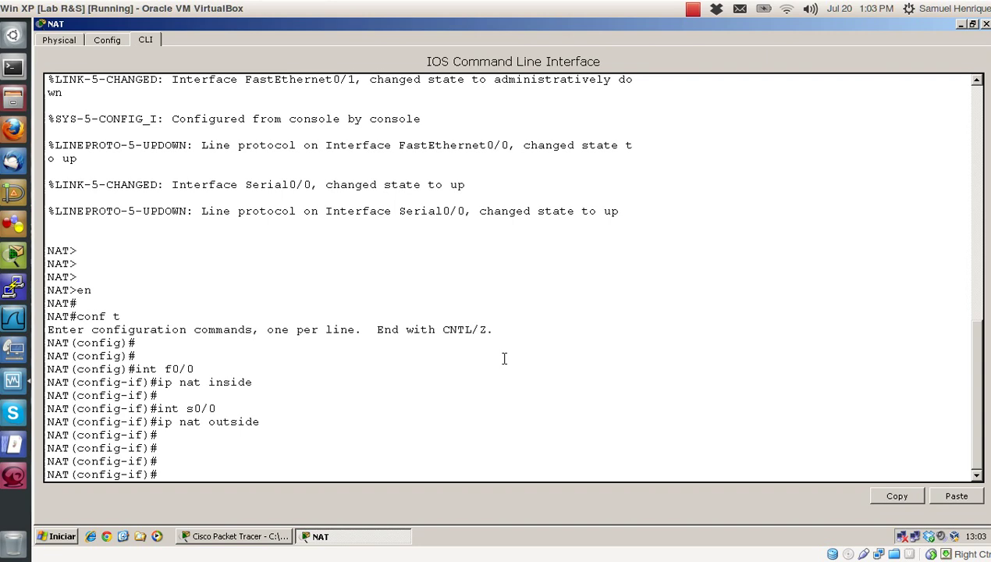
{"action": "type", "text": "exit"}
{"action": "key", "text": "Return"}
{"action": "key", "text": "Return"}
{"action": "key", "text": "Return"}
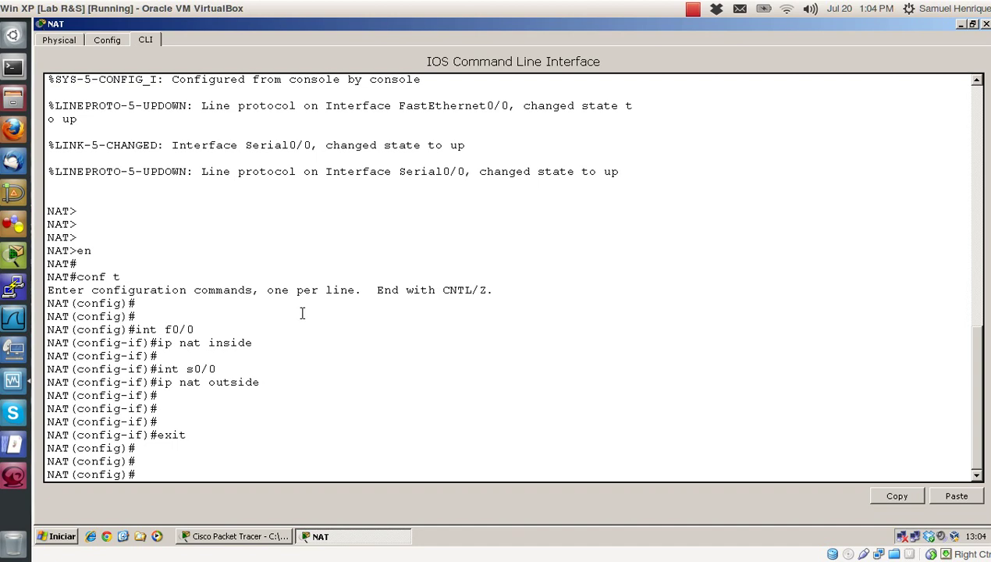
Step: Write the command "access-list 1 permit 172.22.11.0 0.0.0.255" at the NAT router's global configuration prompt without submitting it
{"action": "type", "text": "access-list 1"}
{"action": "type", "text": "permit "}
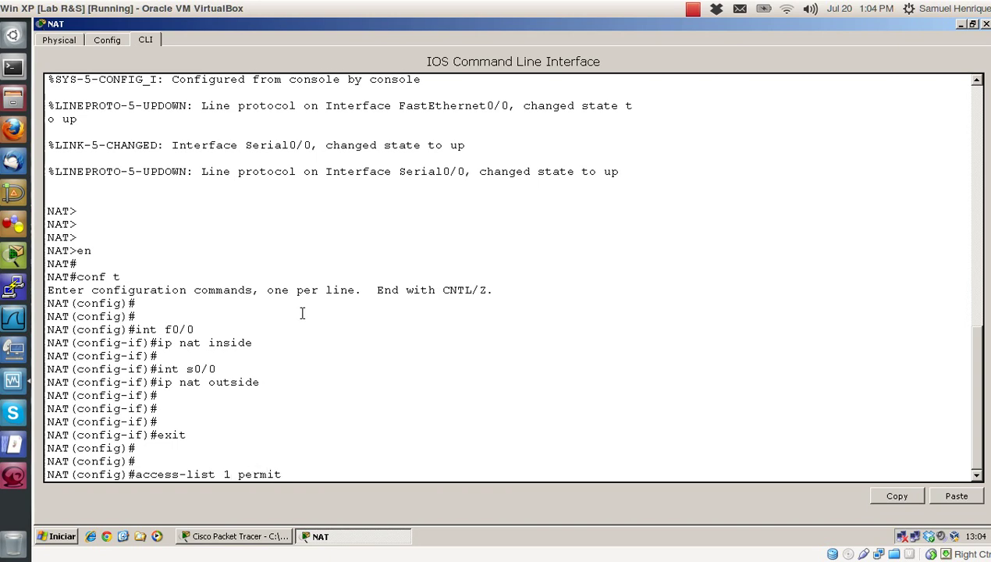
{"action": "type", "text": "172.22.11"}
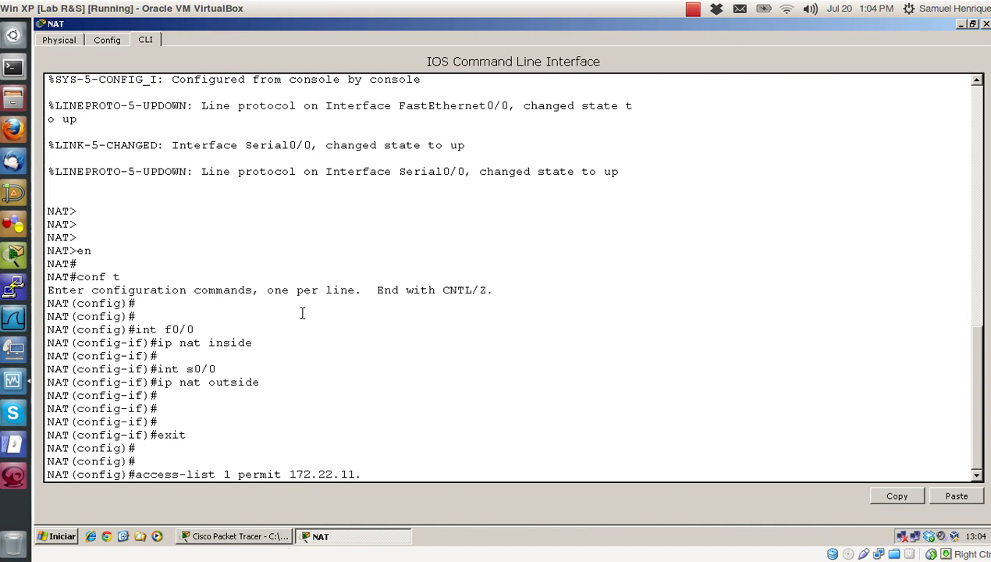
{"action": "type", "text": ".0 0.0.0.255"}
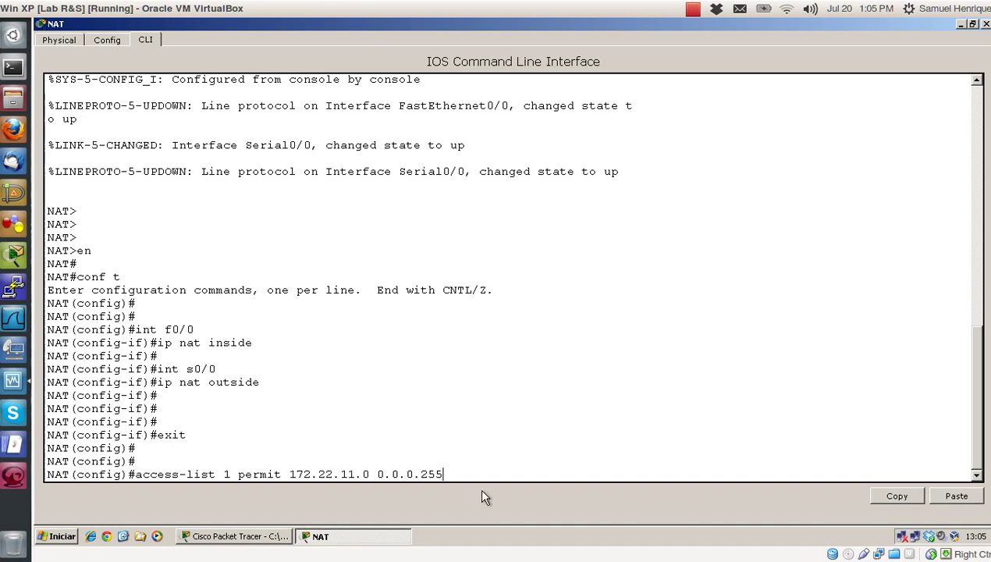
{"action": "left_click_drag", "start_coordinate": [451, 474], "coordinate": [287, 473]}
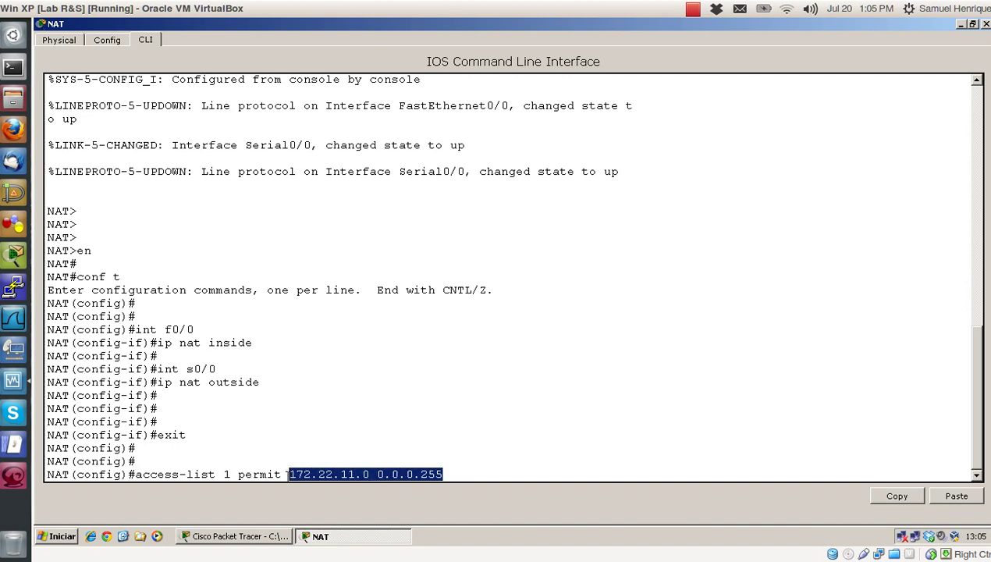
{"action": "left_click", "coordinate": [297, 434]}
Step: Correct the LAN label in the topology's INSIDE area to "LAN 172.22.0.0 (/16)"
{"action": "left_click", "coordinate": [261, 536]}
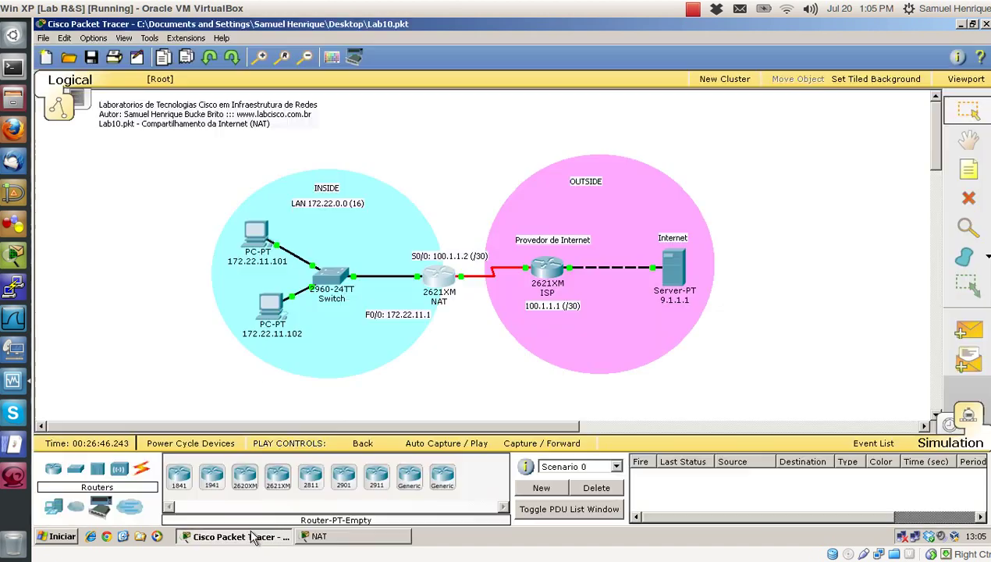
{"action": "double_click", "coordinate": [349, 204]}
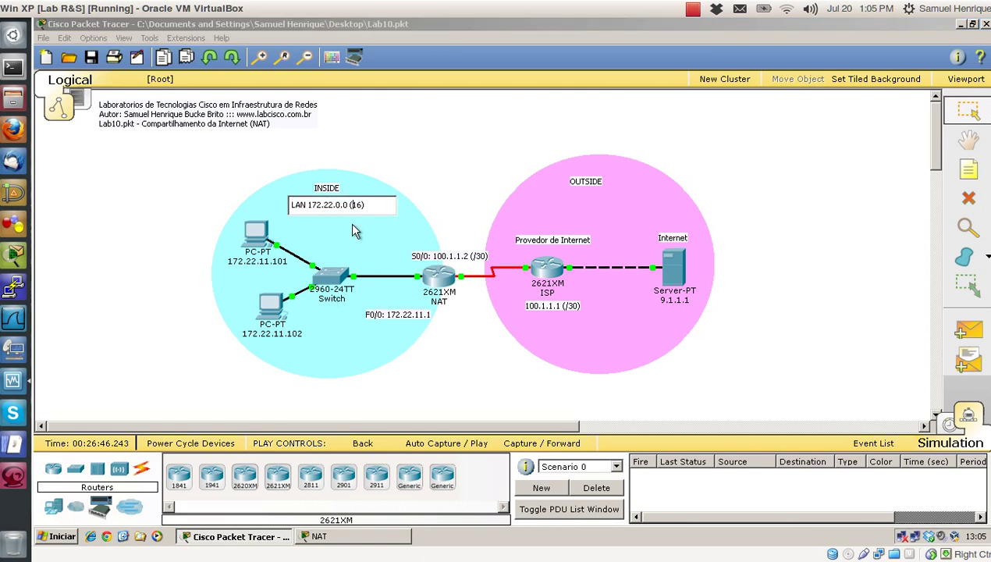
{"action": "left_click", "coordinate": [159, 208]}
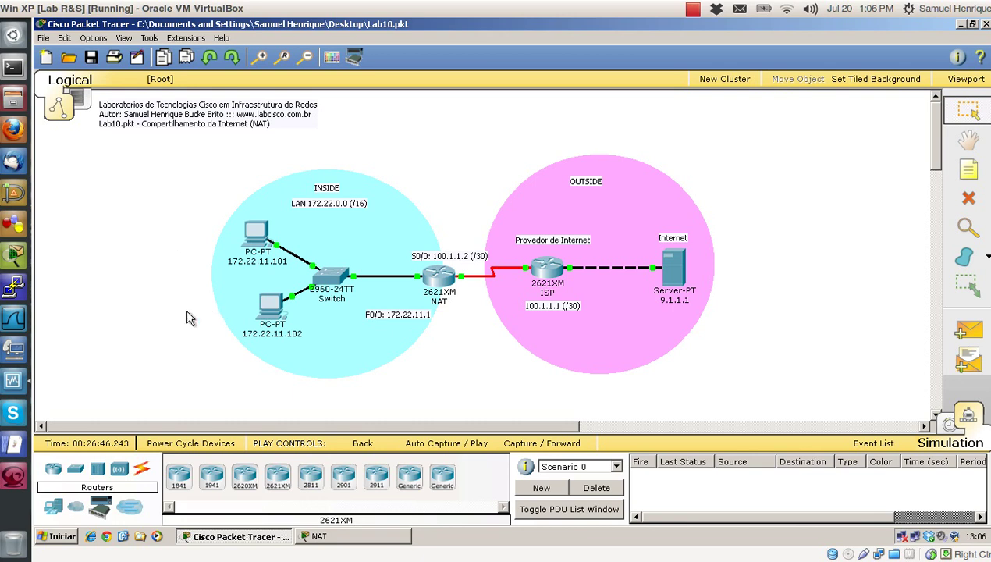
Step: Examine the network address and wildcard mask in the pending access-list command on the NAT router, comparing them with the topology
{"action": "left_click", "coordinate": [355, 536]}
{"action": "left_click_drag", "start_coordinate": [378, 474], "coordinate": [414, 474]}
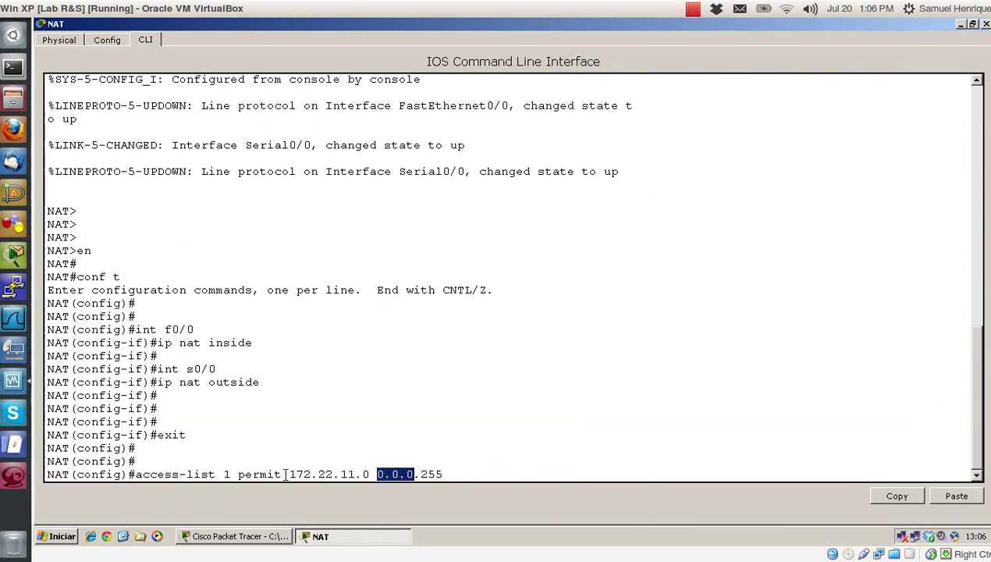
{"action": "left_click_drag", "start_coordinate": [288, 473], "coordinate": [356, 476]}
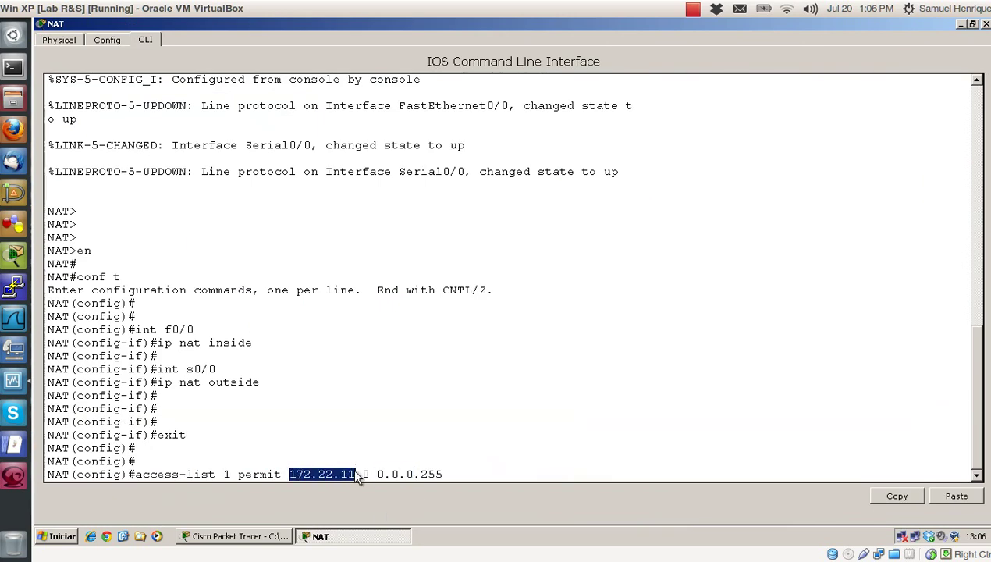
{"action": "left_click", "coordinate": [407, 443]}
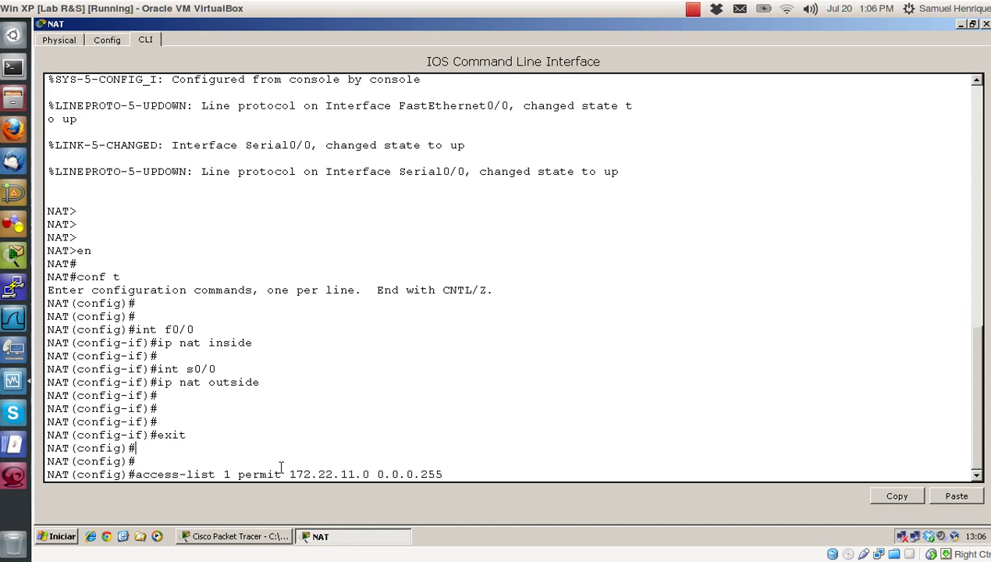
{"action": "left_click_drag", "start_coordinate": [289, 472], "coordinate": [368, 468]}
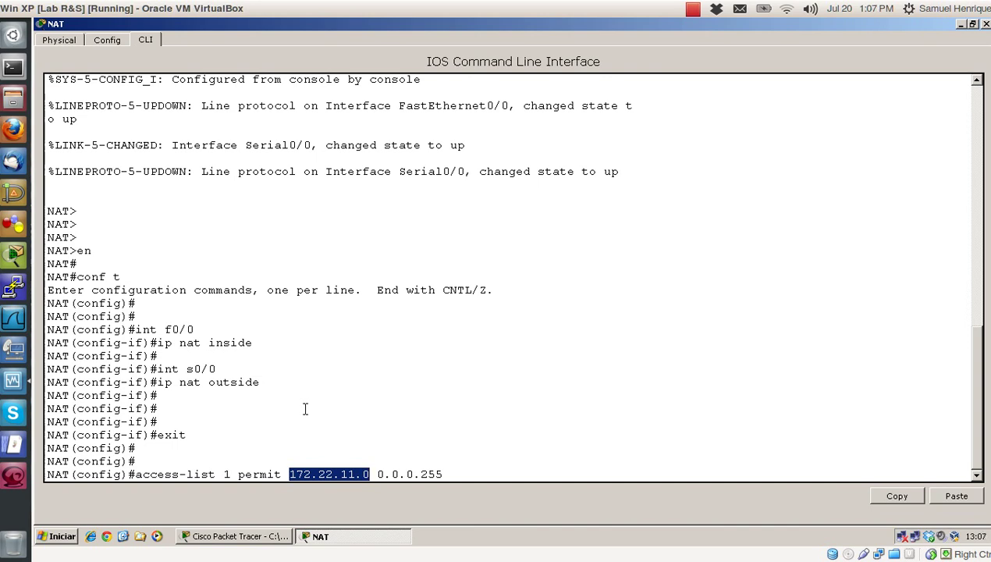
{"action": "left_click", "coordinate": [357, 414]}
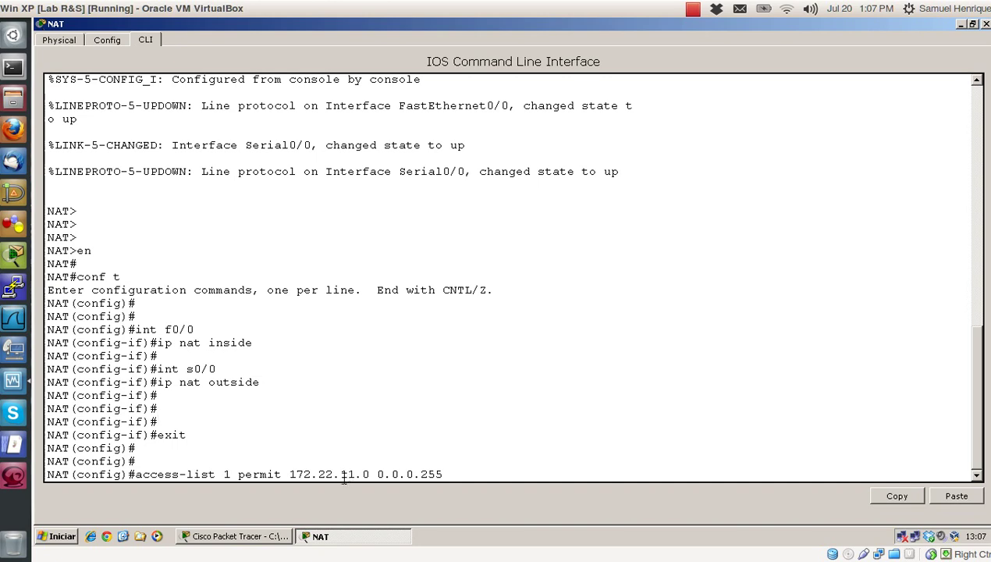
{"action": "left_click_drag", "start_coordinate": [354, 473], "coordinate": [289, 474]}
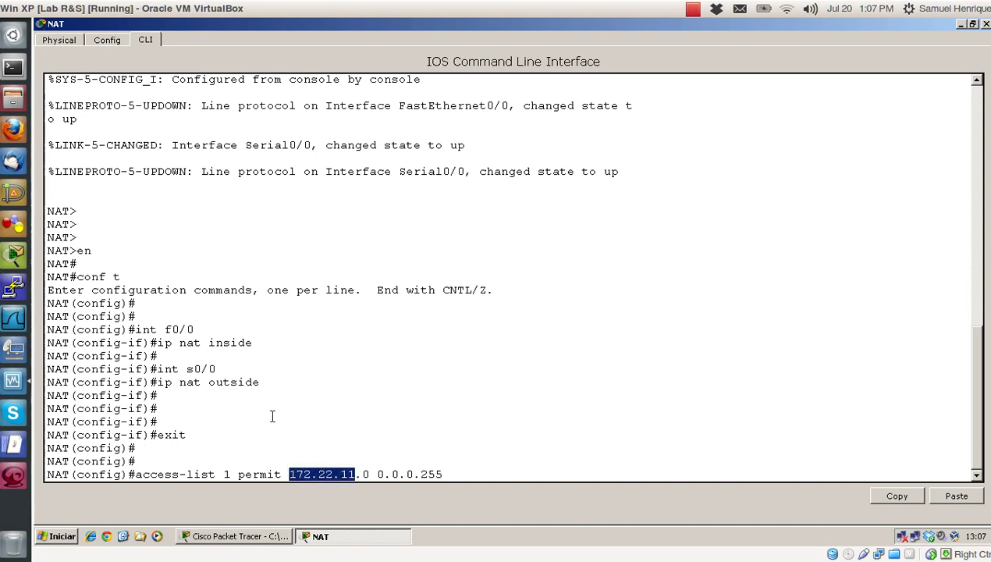
{"action": "left_click", "coordinate": [343, 445]}
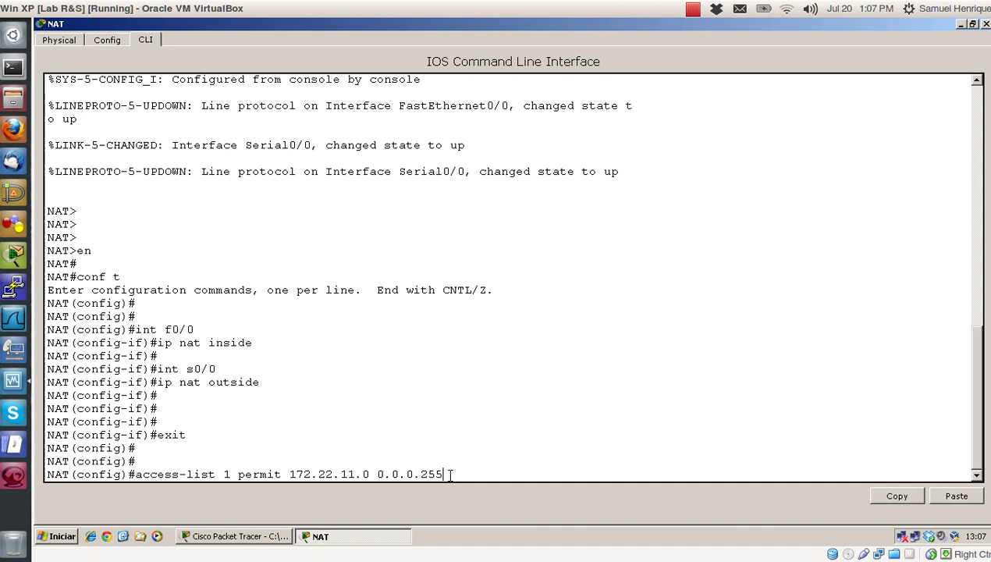
{"action": "left_click_drag", "start_coordinate": [448, 474], "coordinate": [375, 473]}
{"action": "left_click", "coordinate": [348, 473]}
{"action": "mouse_move", "coordinate": [71, 5]}
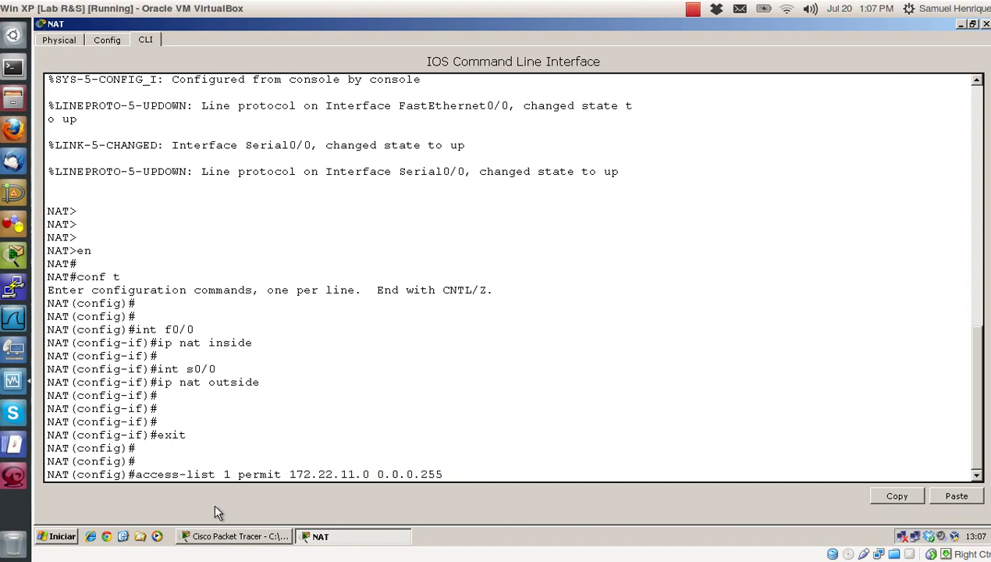
{"action": "left_click", "coordinate": [234, 535]}
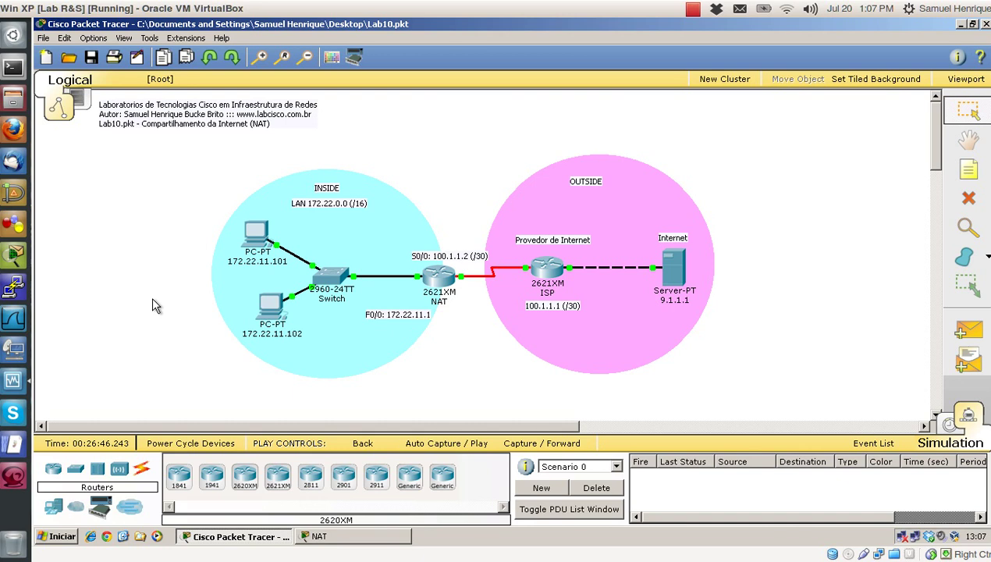
{"action": "left_click", "coordinate": [331, 540]}
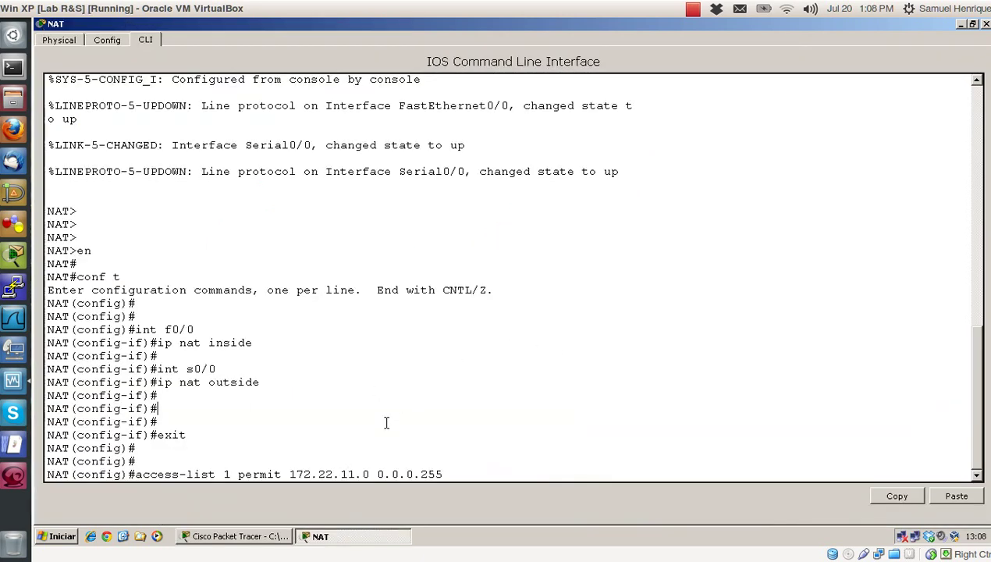
{"action": "left_click_drag", "start_coordinate": [446, 473], "coordinate": [375, 473]}
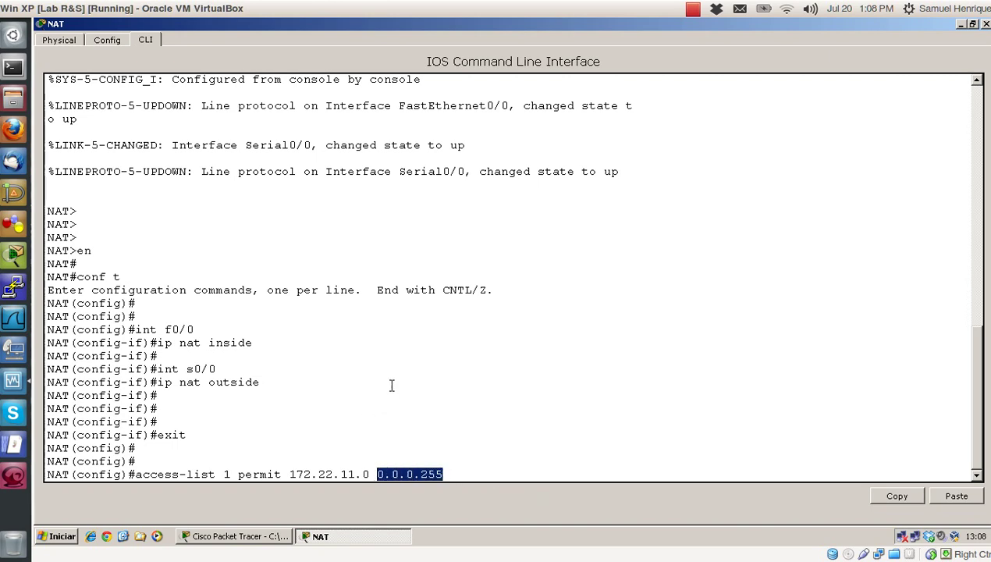
{"action": "left_click", "coordinate": [465, 375]}
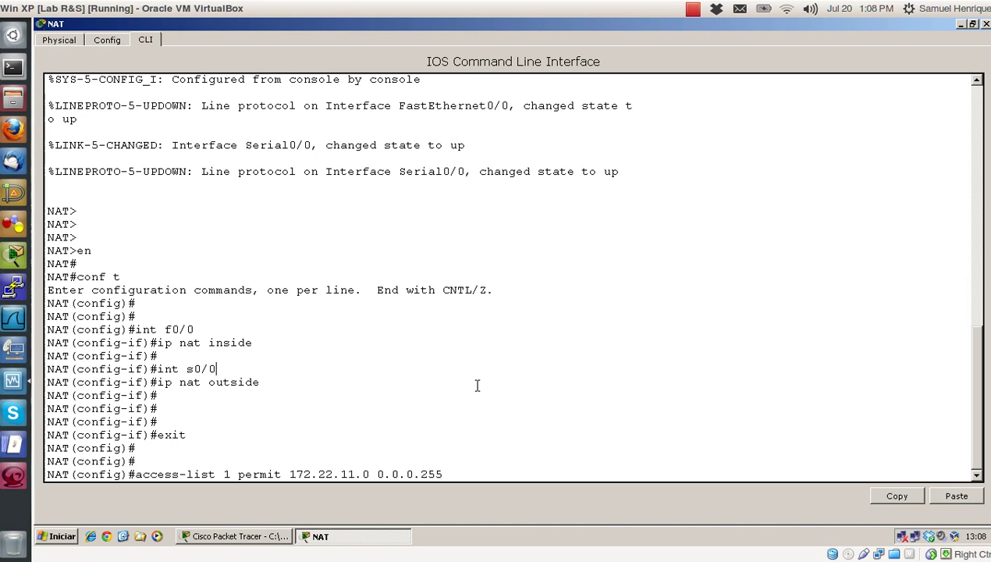
{"action": "left_click_drag", "start_coordinate": [447, 473], "coordinate": [375, 474]}
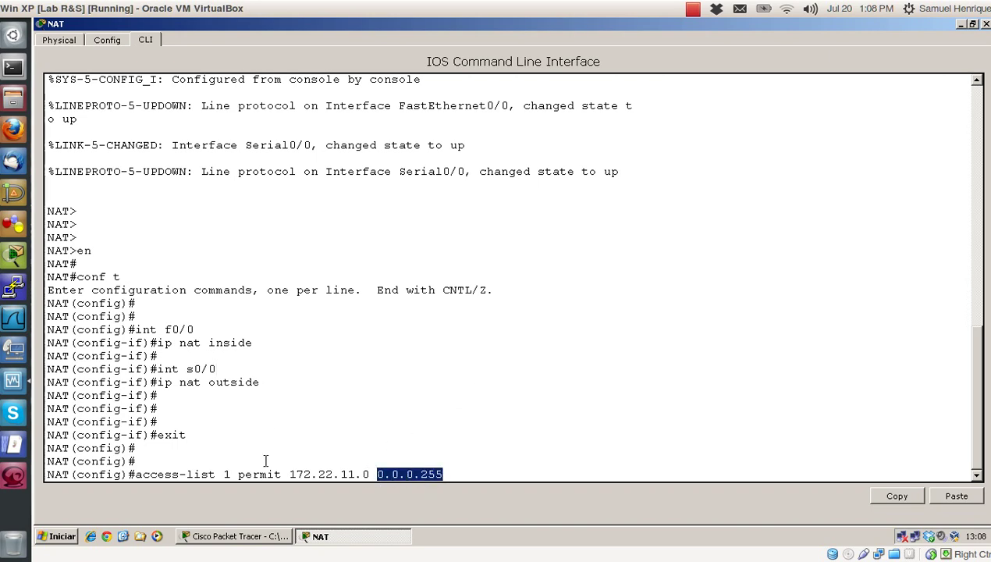
Step: Submit the pending access-list 1 command on the NAT router and review its permitted network address
{"action": "left_click", "coordinate": [443, 473]}
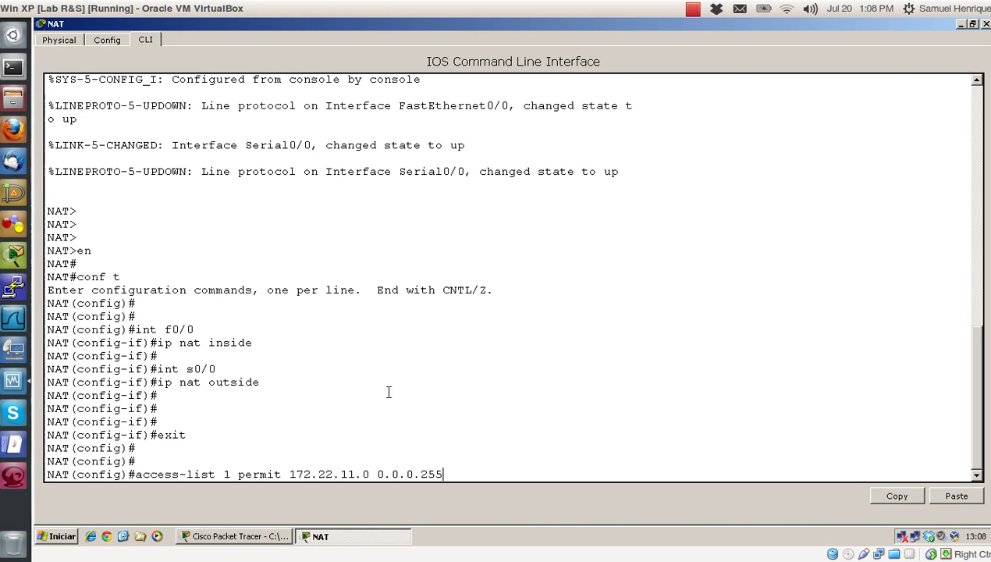
{"action": "key", "text": "Return"}
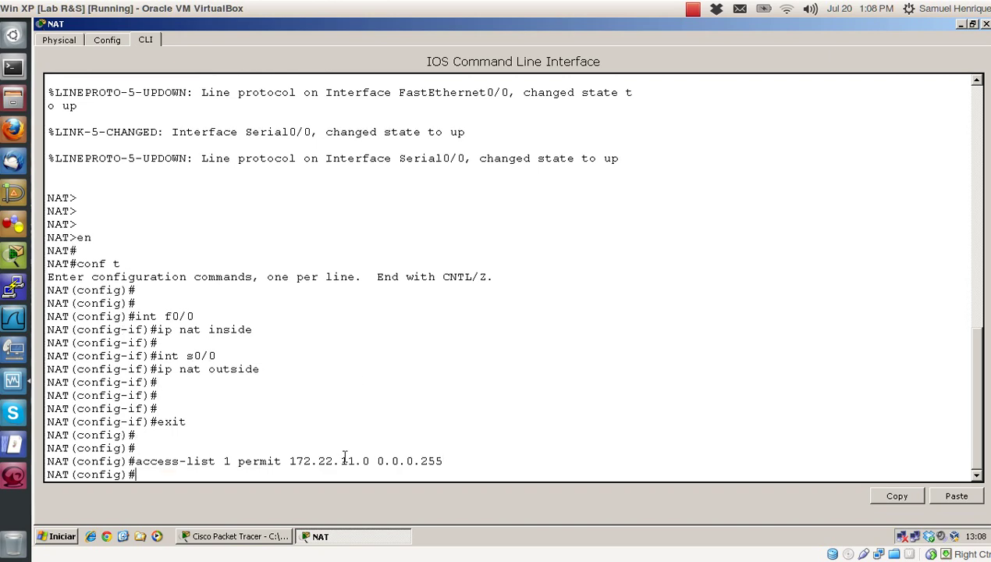
{"action": "left_click_drag", "start_coordinate": [289, 461], "coordinate": [368, 460]}
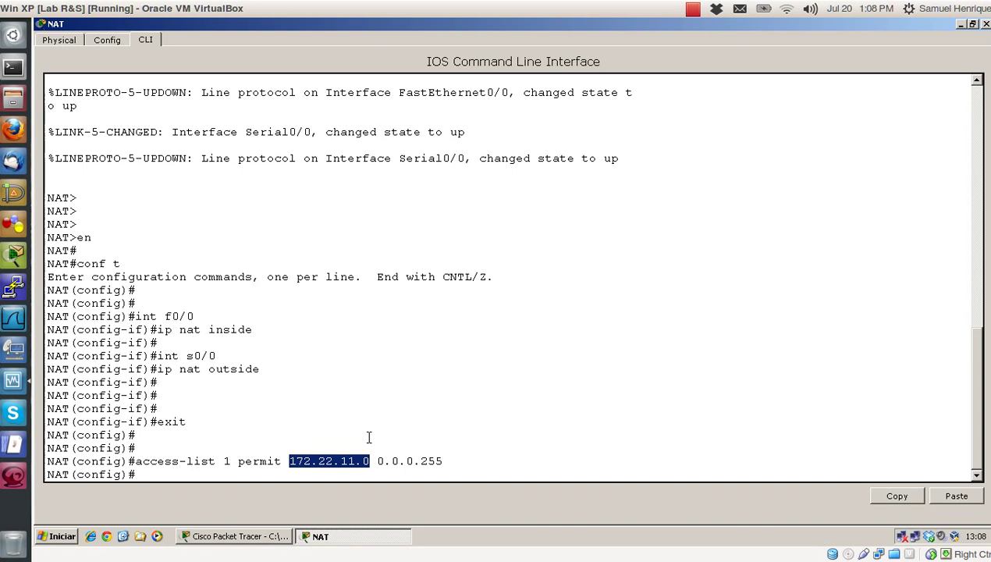
{"action": "left_click", "coordinate": [425, 409]}
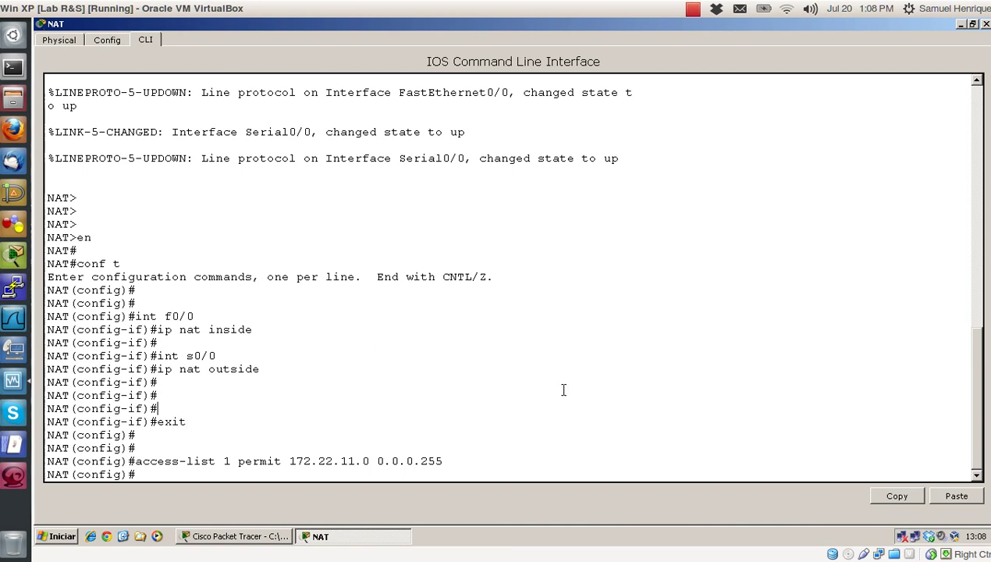
{"action": "key", "text": "Return"}
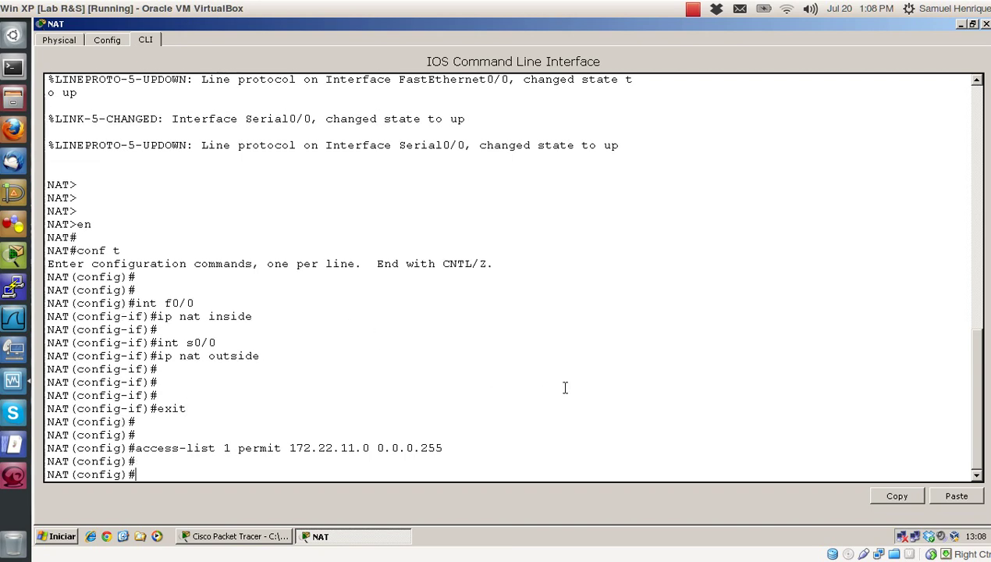
Step: Begin the pending command "ip nat inside source list 1" at the global configuration prompt, checking its list reference against the access-list 1 entry
{"action": "type", "text": "ip nat"}
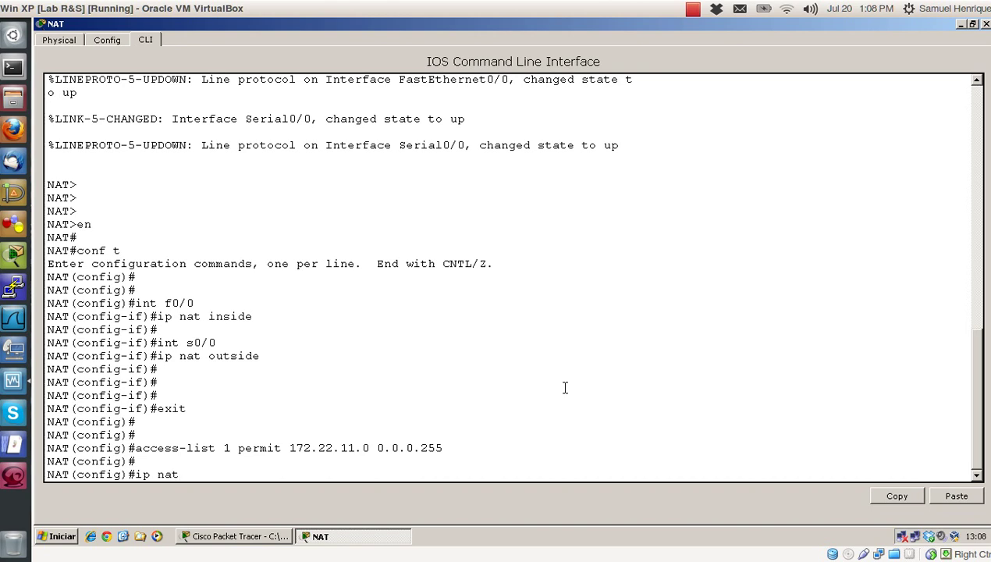
{"action": "type", "text": " inside"}
{"action": "type", "text": "source list"}
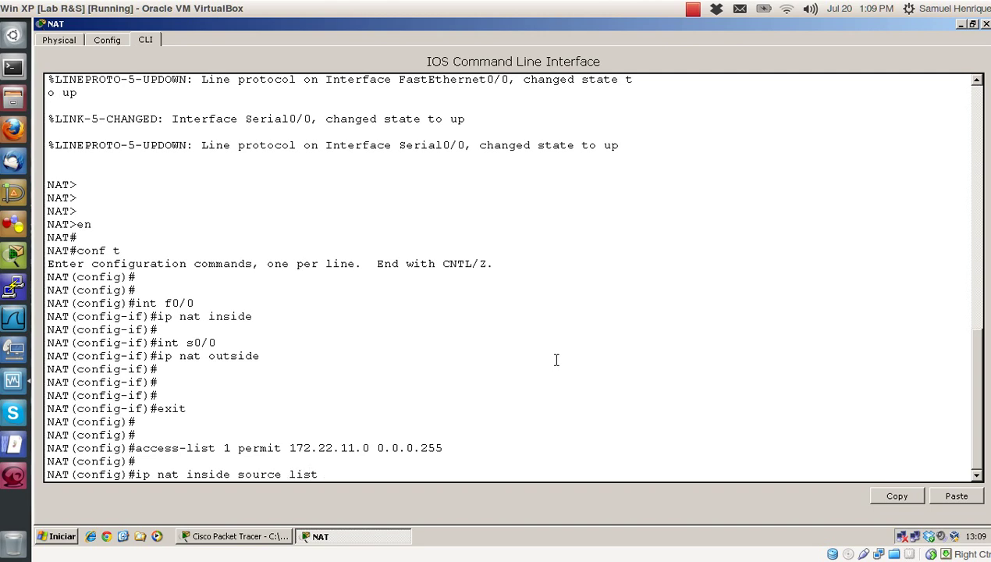
{"action": "type", "text": " 1"}
{"action": "left_click_drag", "start_coordinate": [238, 473], "coordinate": [282, 473]}
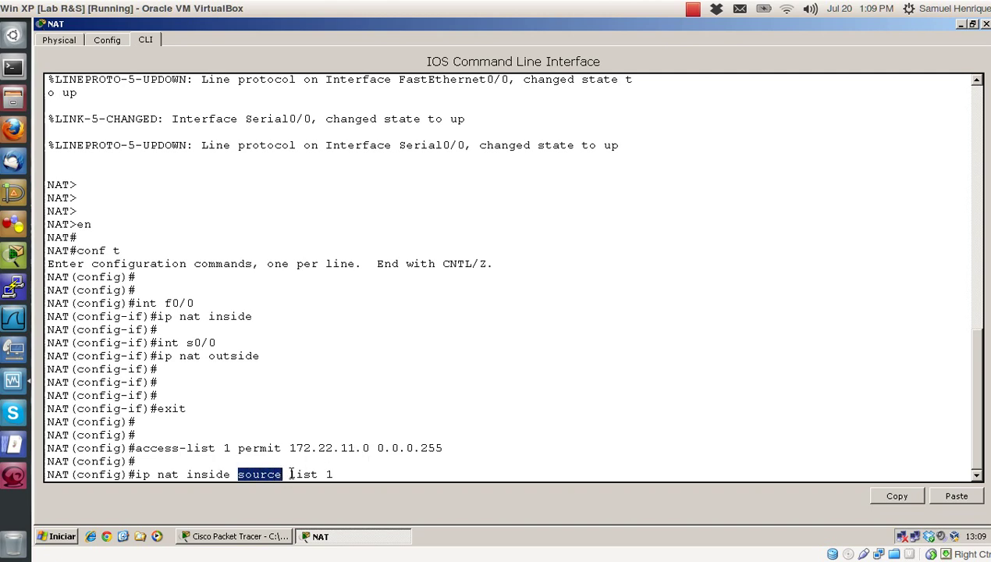
{"action": "left_click_drag", "start_coordinate": [289, 474], "coordinate": [318, 473]}
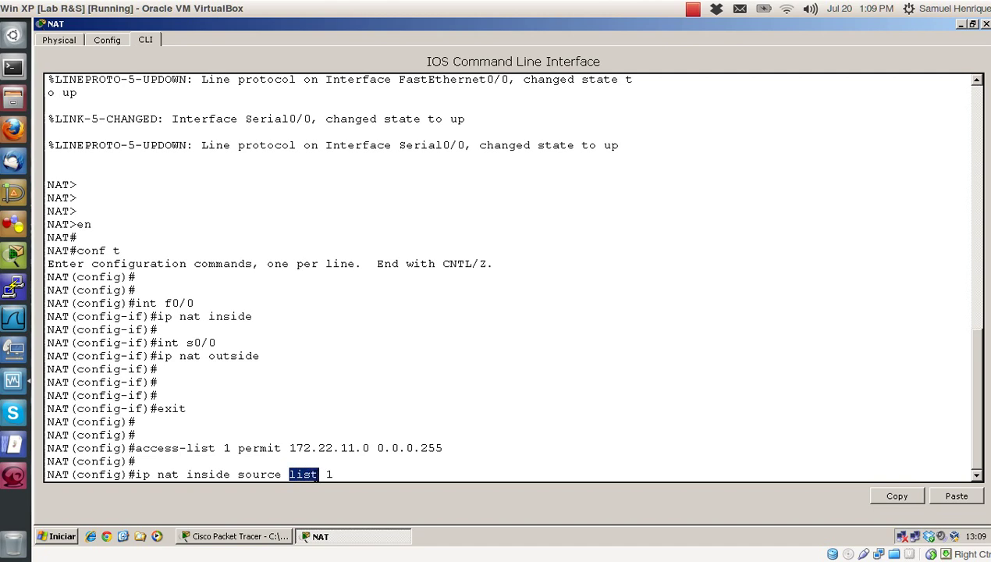
{"action": "left_click", "coordinate": [325, 474]}
{"action": "left_click_drag", "start_coordinate": [444, 449], "coordinate": [134, 449]}
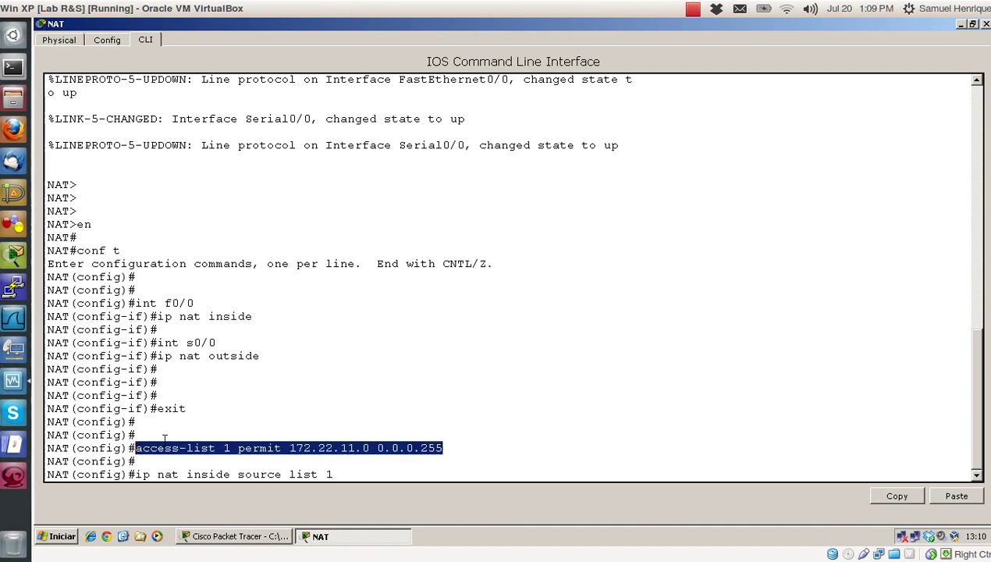
{"action": "left_click", "coordinate": [336, 474]}
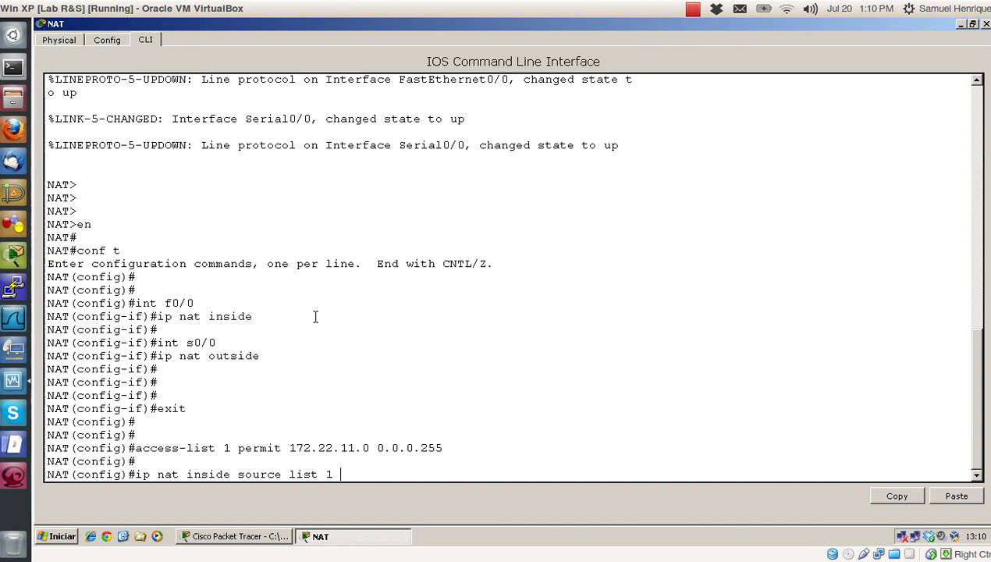
Step: Complete the pending NAT source command with "interface s0/0 overload" without submitting it
{"action": "type", "text": "serial"}
{"action": "key", "text": "BackSpace"}
{"action": "key", "text": "BackSpace"}
{"action": "key", "text": "BackSpace"}
{"action": "key", "text": "BackSpace"}
{"action": "key", "text": "BackSpace"}
{"action": "key", "text": "BackSpace"}
{"action": "type", "text": "interface s0/0"}
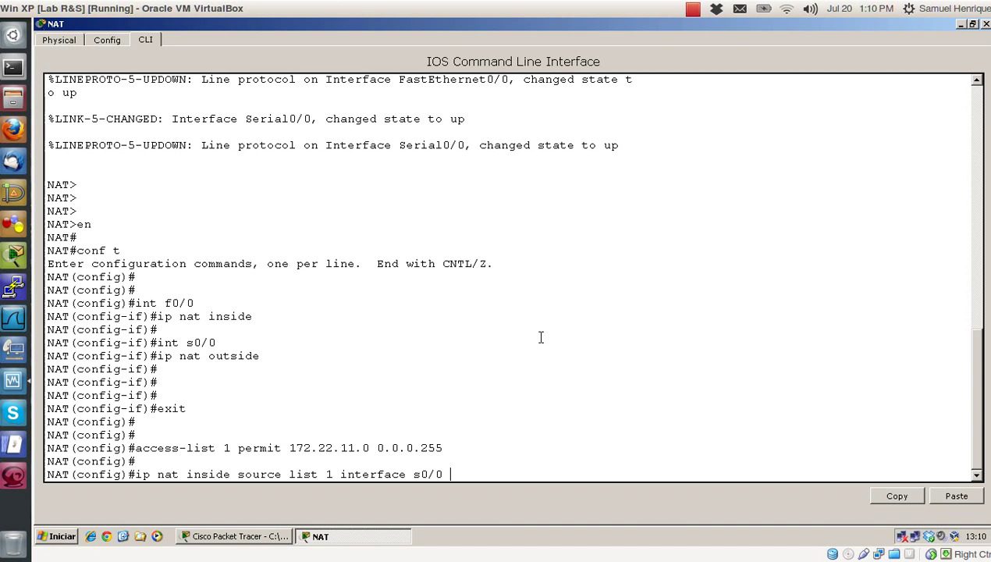
{"action": "type", "text": "overload"}
Step: Review the interface and overload parts of the pending NAT source command, and submit it
{"action": "left_click_drag", "start_coordinate": [512, 474], "coordinate": [450, 474]}
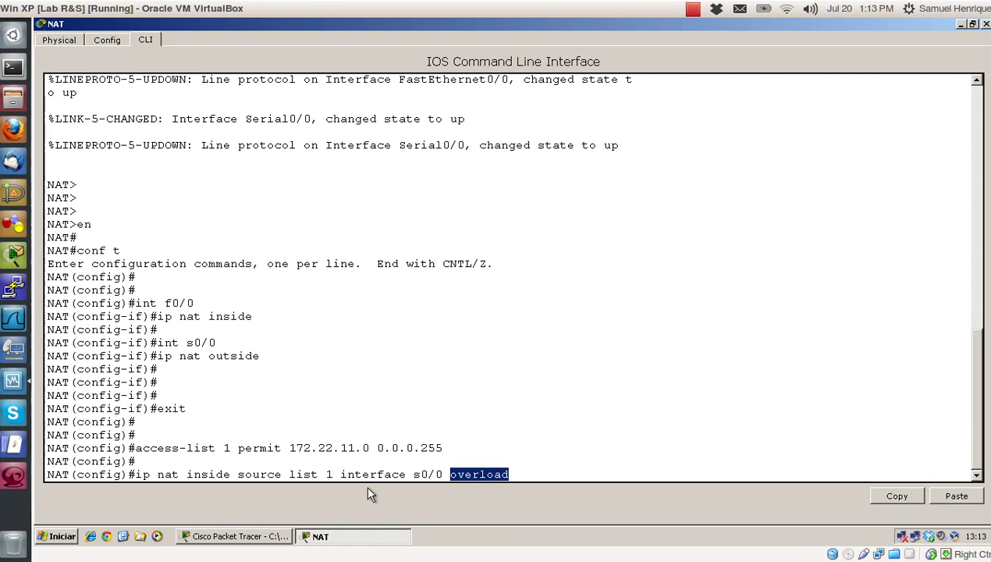
{"action": "left_click_drag", "start_coordinate": [339, 473], "coordinate": [443, 474]}
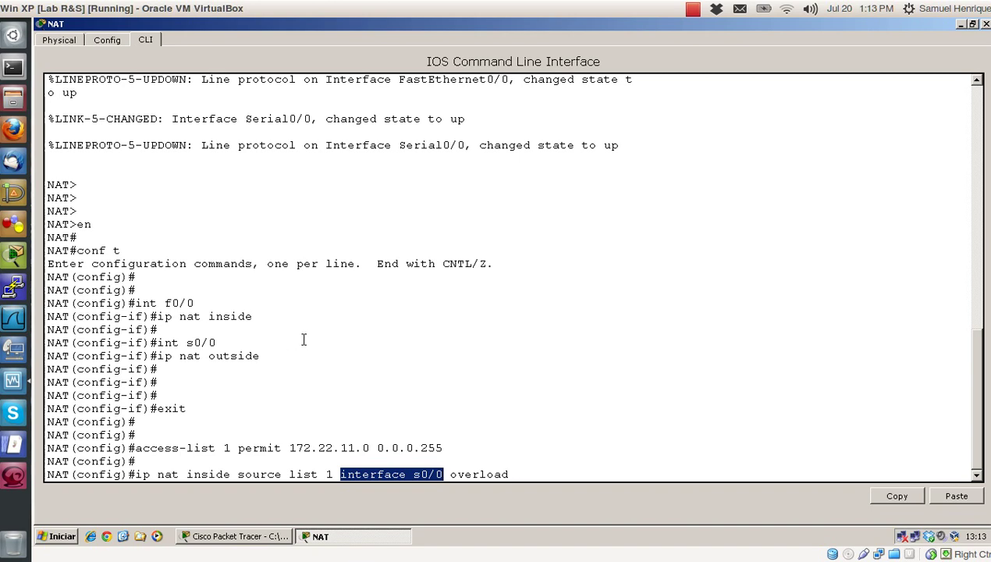
{"action": "left_click", "coordinate": [395, 354]}
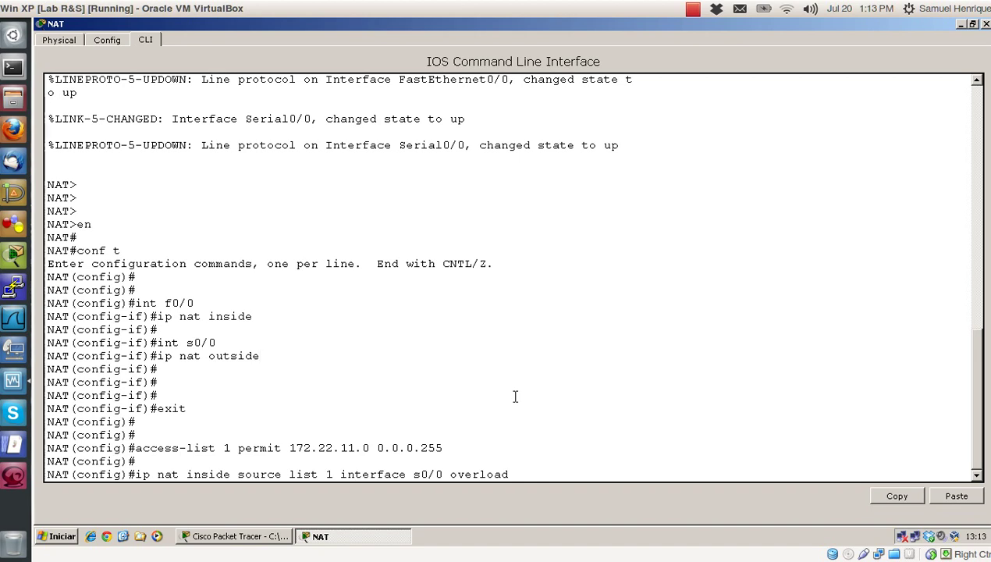
{"action": "left_click_drag", "start_coordinate": [341, 473], "coordinate": [443, 474]}
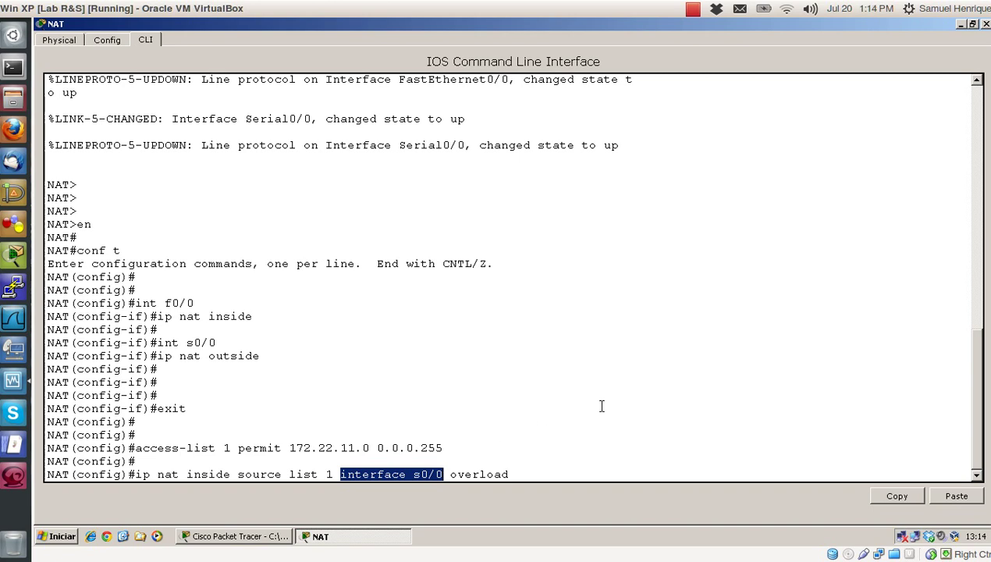
{"action": "left_click", "coordinate": [690, 409]}
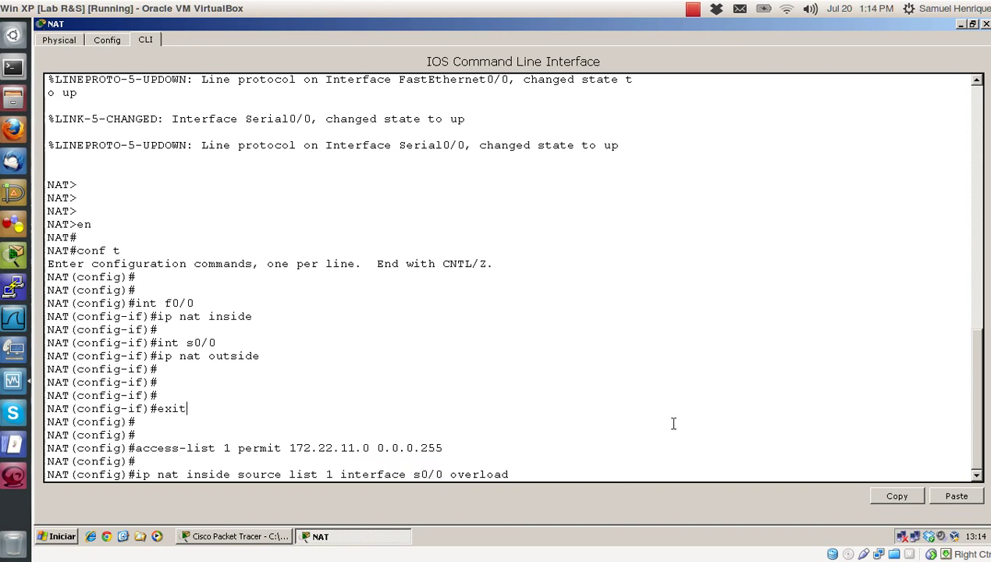
{"action": "key", "text": "Return"}
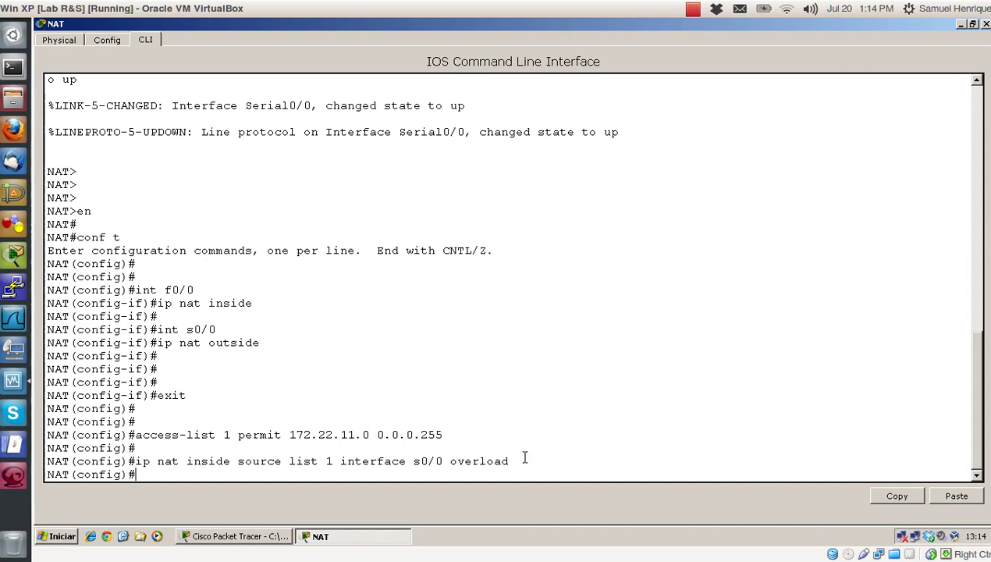
Step: Review the entered NAT configuration, from the inside and outside interface commands through the access list to the overload command
{"action": "left_click_drag", "start_coordinate": [508, 461], "coordinate": [46, 289]}
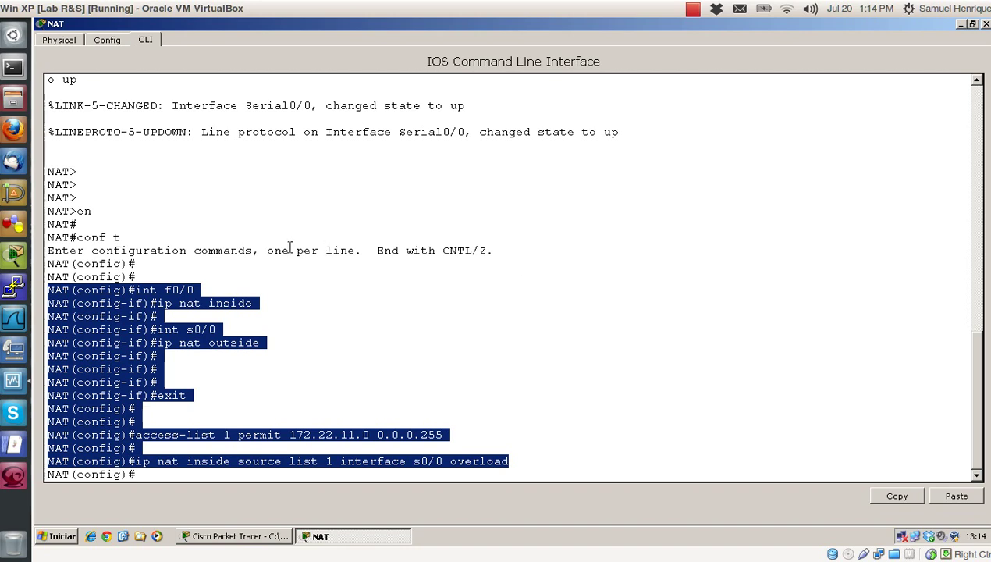
{"action": "left_click", "coordinate": [122, 291]}
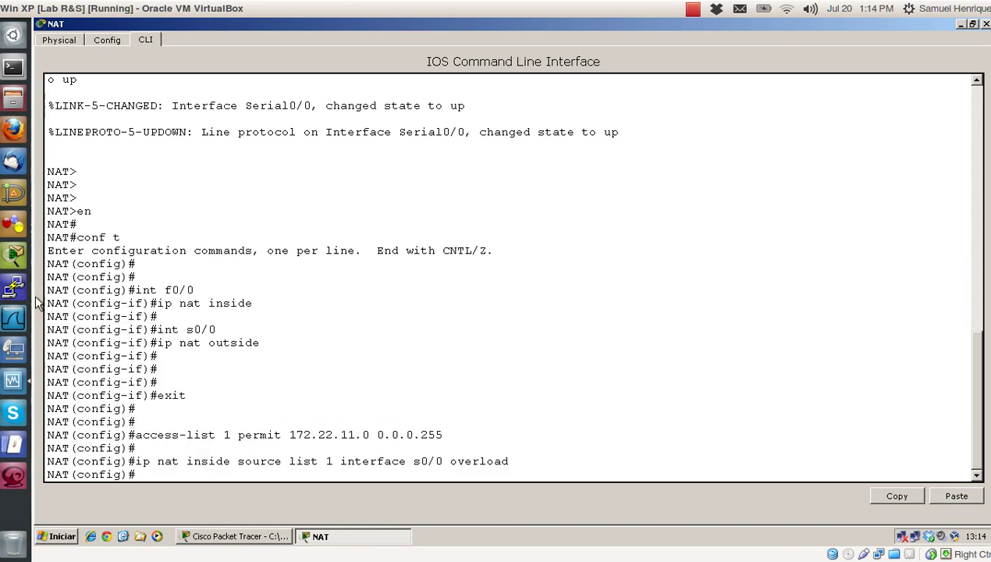
{"action": "left_click_drag", "start_coordinate": [48, 289], "coordinate": [270, 340]}
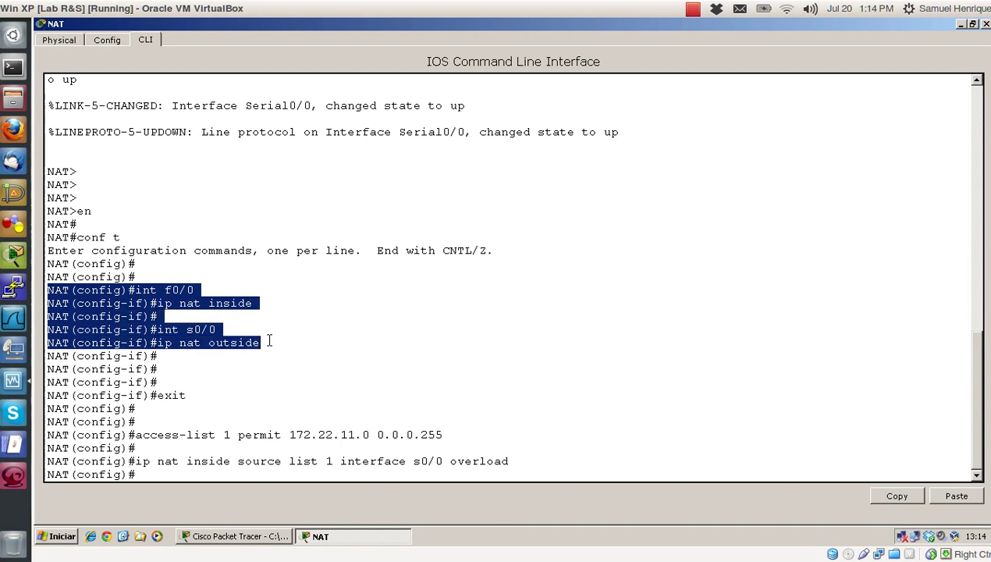
{"action": "left_click_drag", "start_coordinate": [269, 340], "coordinate": [454, 435]}
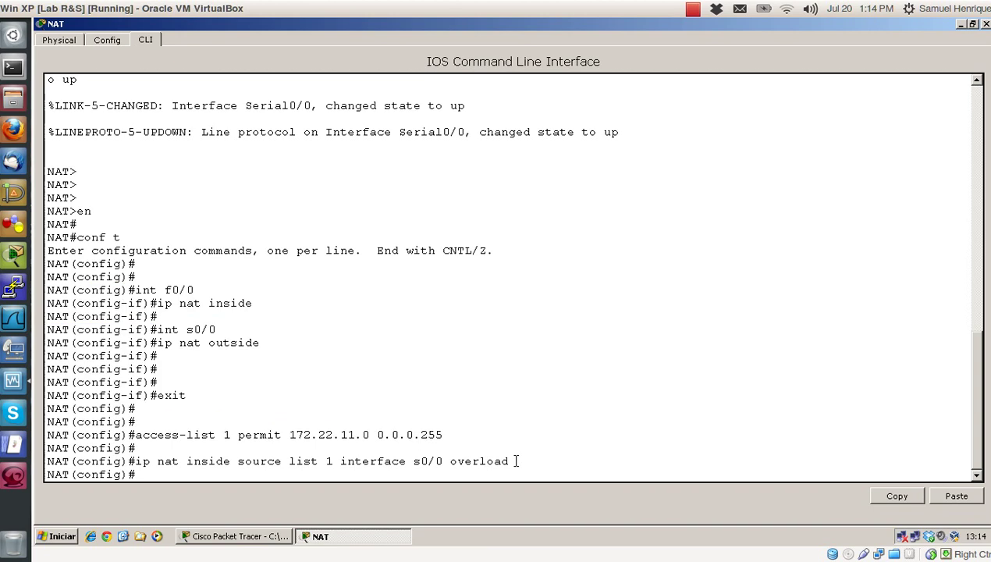
{"action": "left_click_drag", "start_coordinate": [512, 461], "coordinate": [45, 462]}
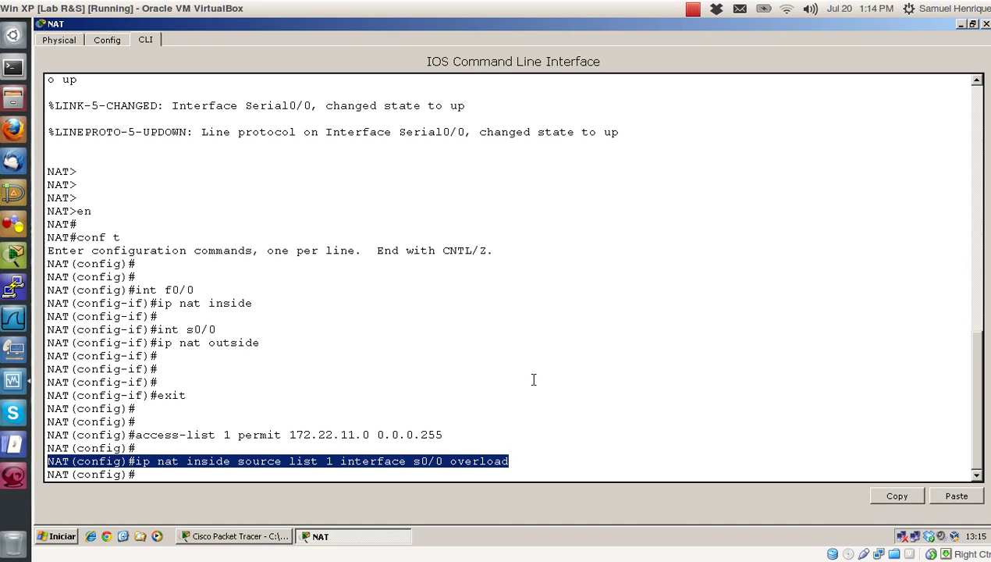
{"action": "left_click", "coordinate": [503, 380]}
{"action": "left_click", "coordinate": [560, 311]}
Step: Leave the NAT router's global configuration mode with the "end" command
{"action": "key", "text": "Return"}
{"action": "key", "text": "Return"}
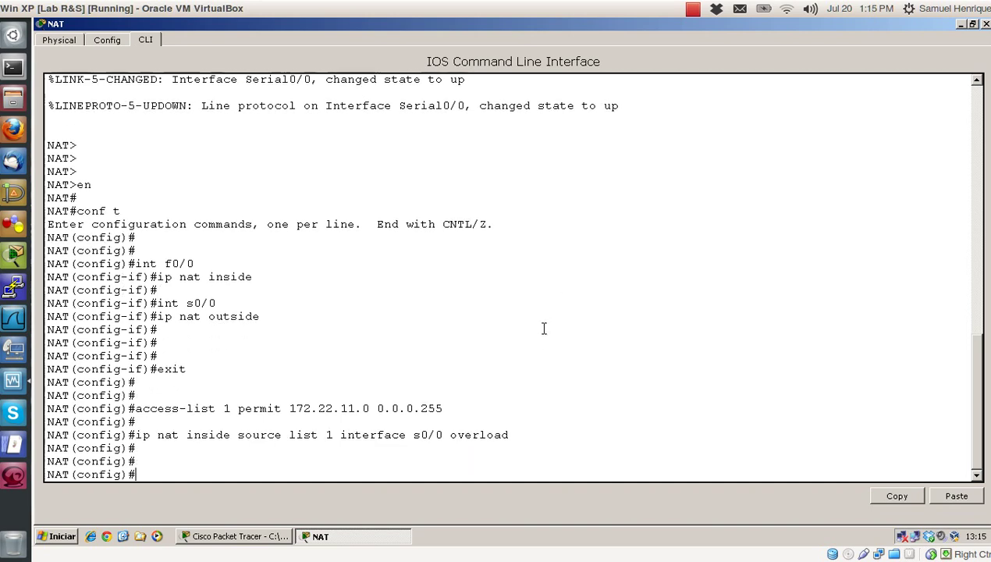
{"action": "key", "text": "Return"}
{"action": "type", "text": "end"}
{"action": "key", "text": "Return"}
{"action": "key", "text": "Return"}
{"action": "key", "text": "Return"}
{"action": "key", "text": "Return"}
Step: Save the NAT router's running configuration with the "wr" command
{"action": "type", "text": "wr"}
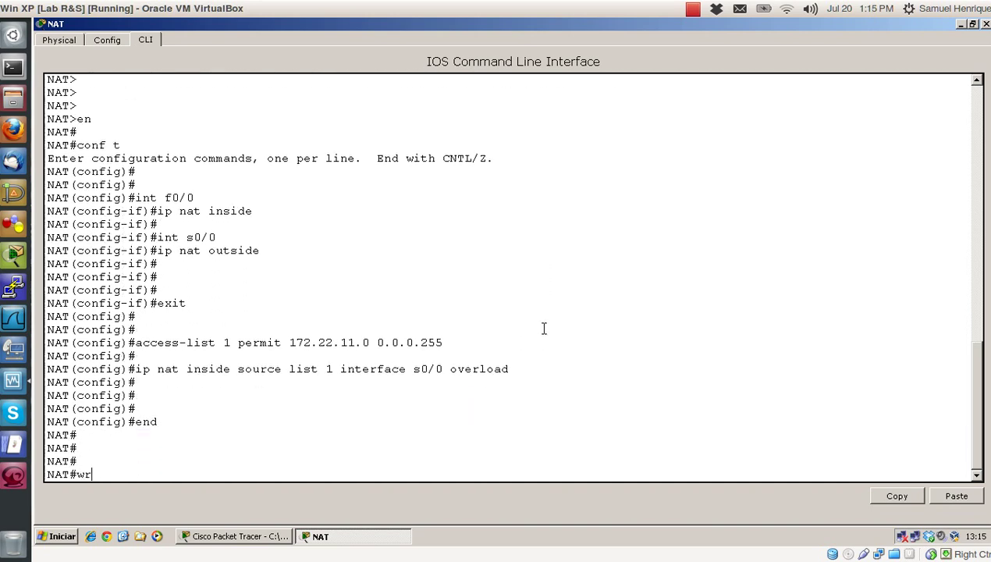
{"action": "key", "text": "Return"}
{"action": "key", "text": "Return"}
{"action": "key", "text": "Return"}
{"action": "key", "text": "Return"}
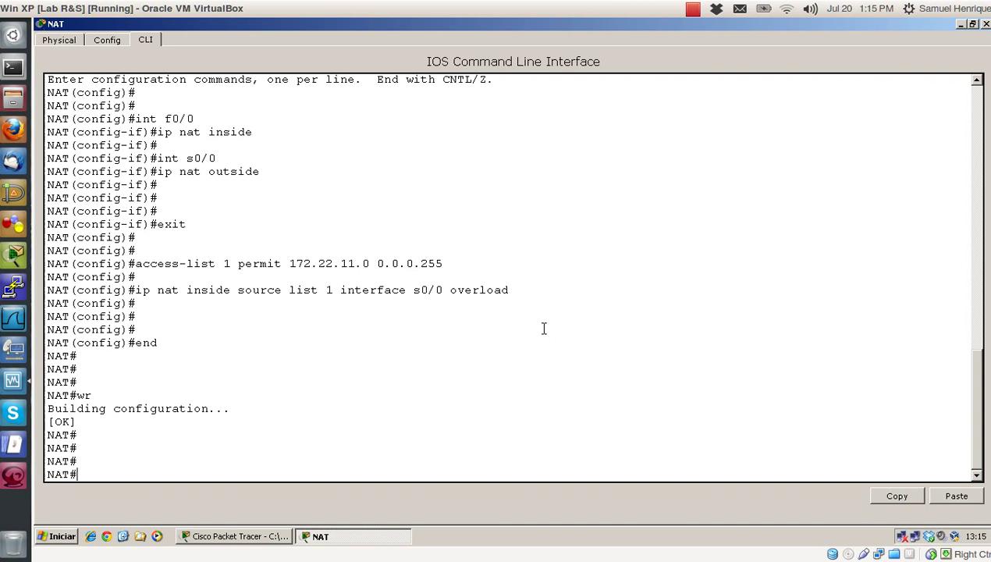
Step: Run "show ip nat stat" on the NAT router and examine the NAT statistics
{"action": "type", "text": "how ip nat stat"}
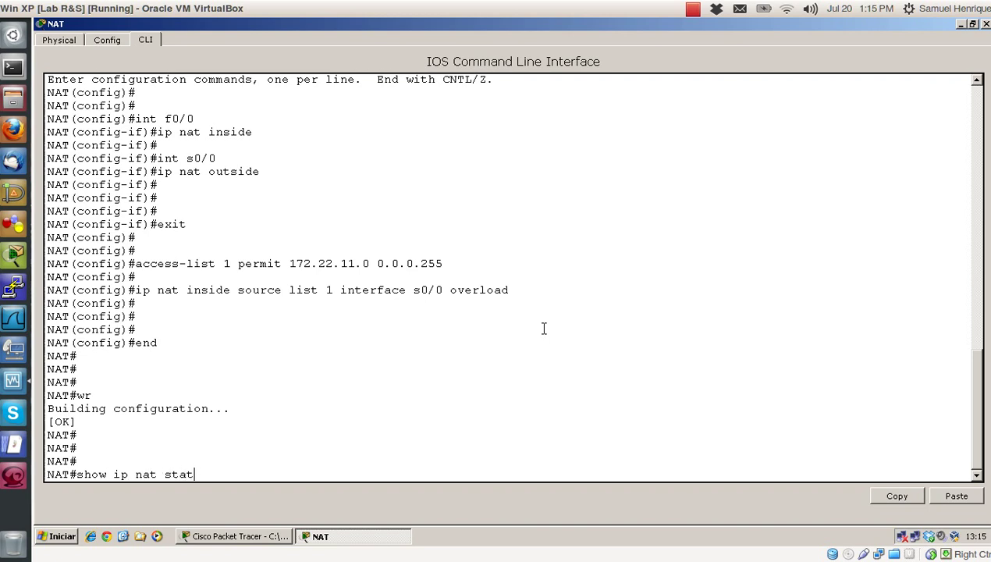
{"action": "key", "text": "Return"}
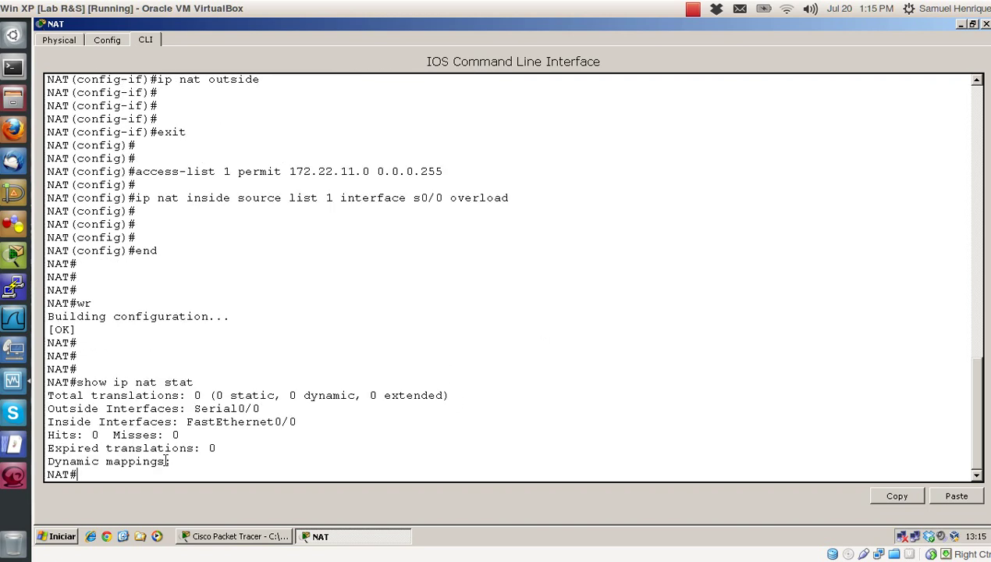
{"action": "double_click", "coordinate": [197, 394]}
{"action": "left_click_drag", "start_coordinate": [183, 461], "coordinate": [48, 382]}
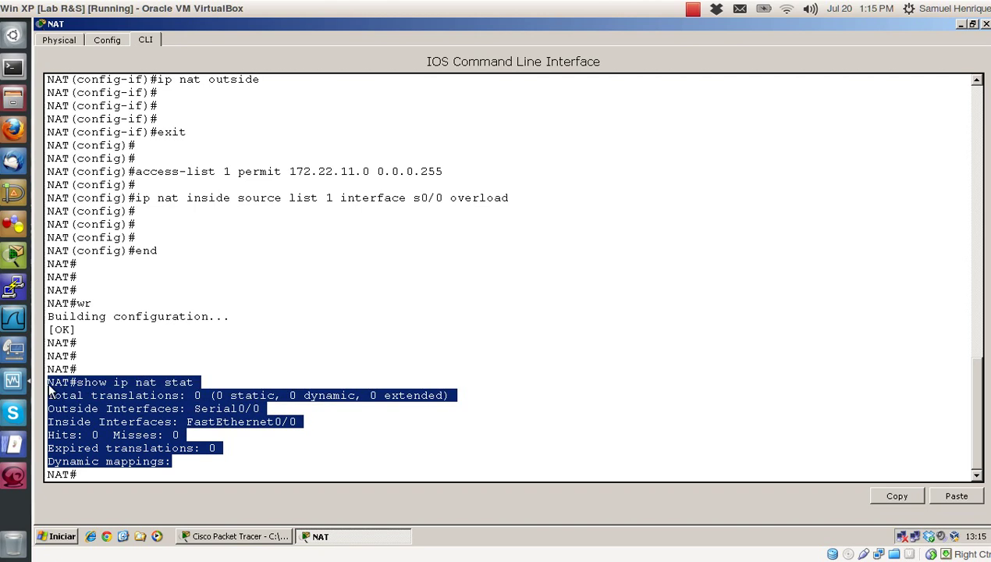
{"action": "left_click", "coordinate": [187, 397]}
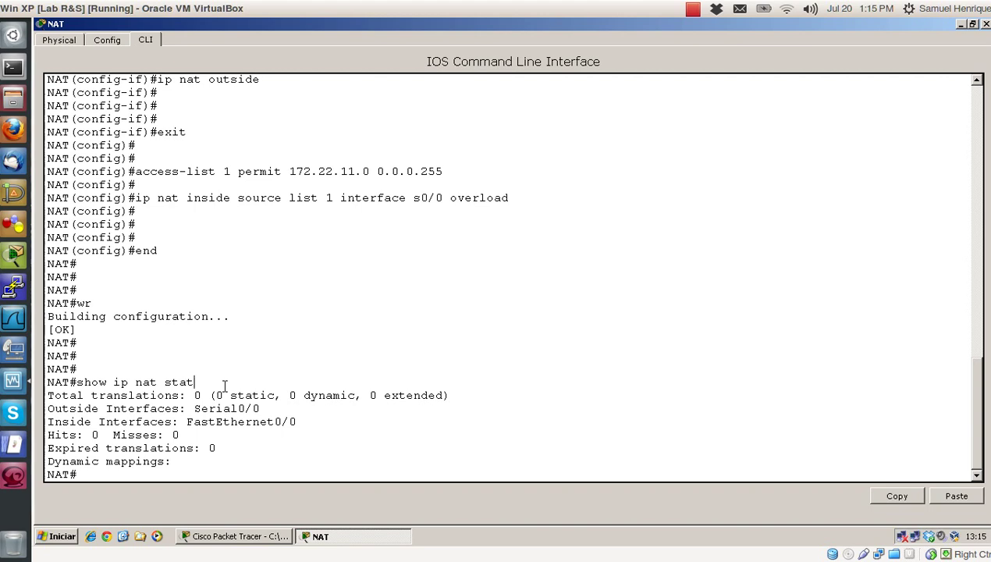
Step: Check the topology, and examine the outside and inside interfaces listed in the NAT statistics
{"action": "left_click", "coordinate": [268, 537]}
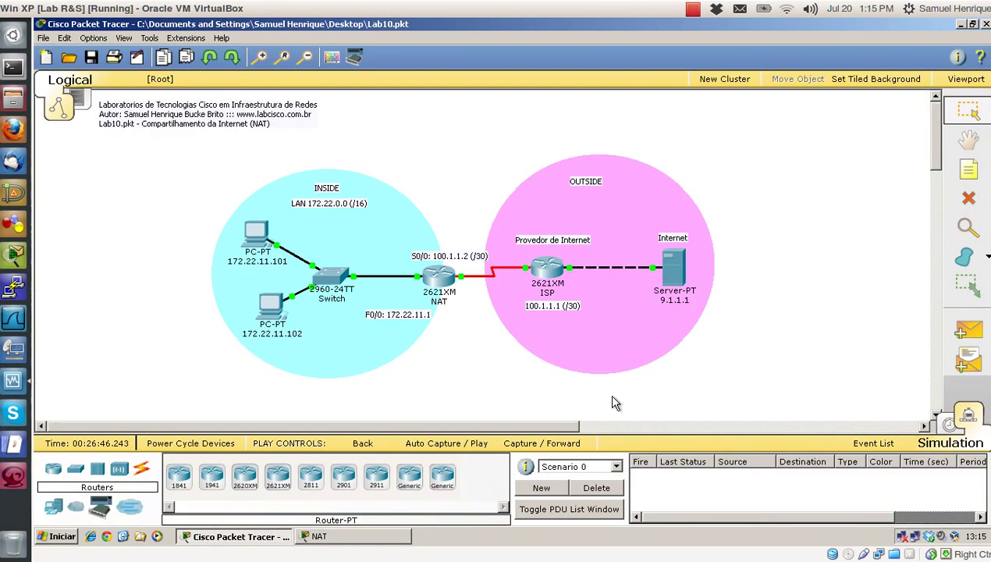
{"action": "left_click", "coordinate": [374, 538]}
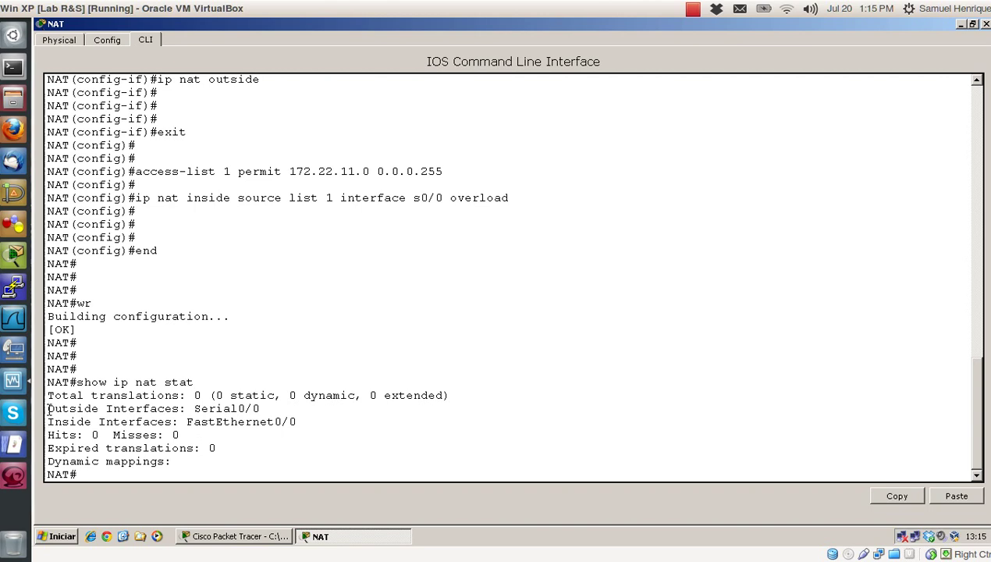
{"action": "left_click_drag", "start_coordinate": [48, 408], "coordinate": [269, 408]}
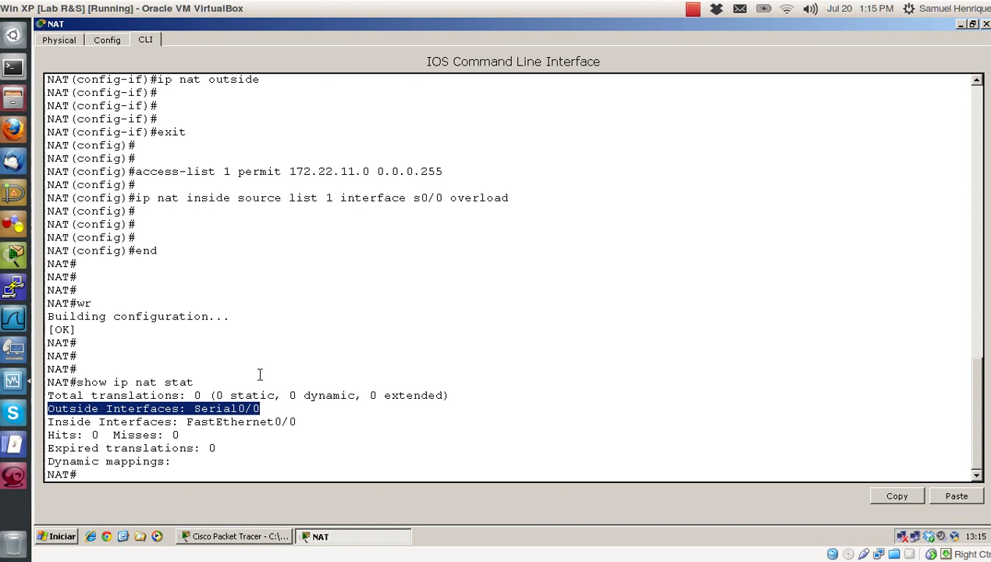
{"action": "left_click_drag", "start_coordinate": [48, 422], "coordinate": [316, 416]}
{"action": "left_click", "coordinate": [363, 440]}
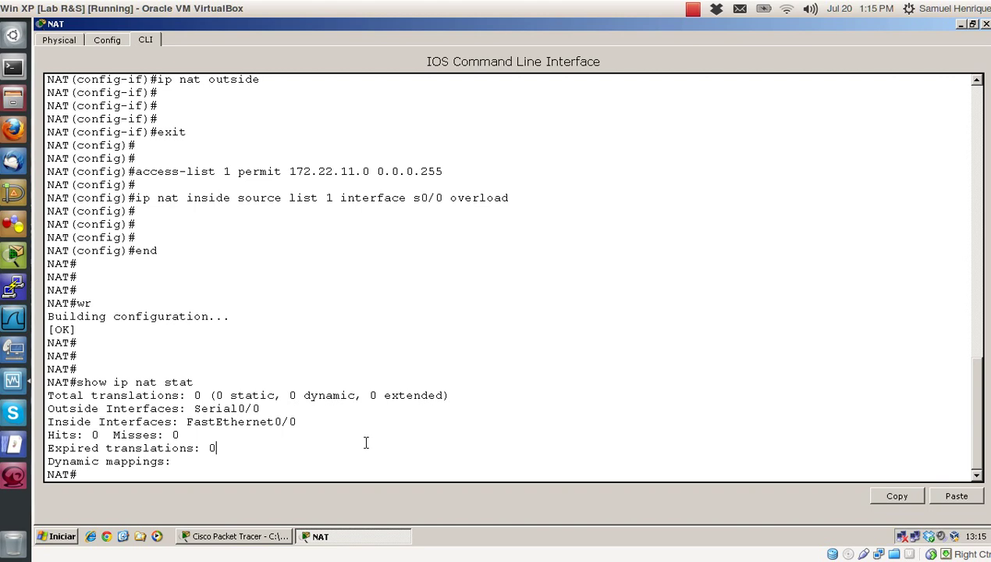
Step: Run "show ip nat translations" on the NAT router and examine its translation table output
{"action": "key", "text": "Return"}
{"action": "key", "text": "Return"}
{"action": "key", "text": "Return"}
{"action": "type", "text": "sho"}
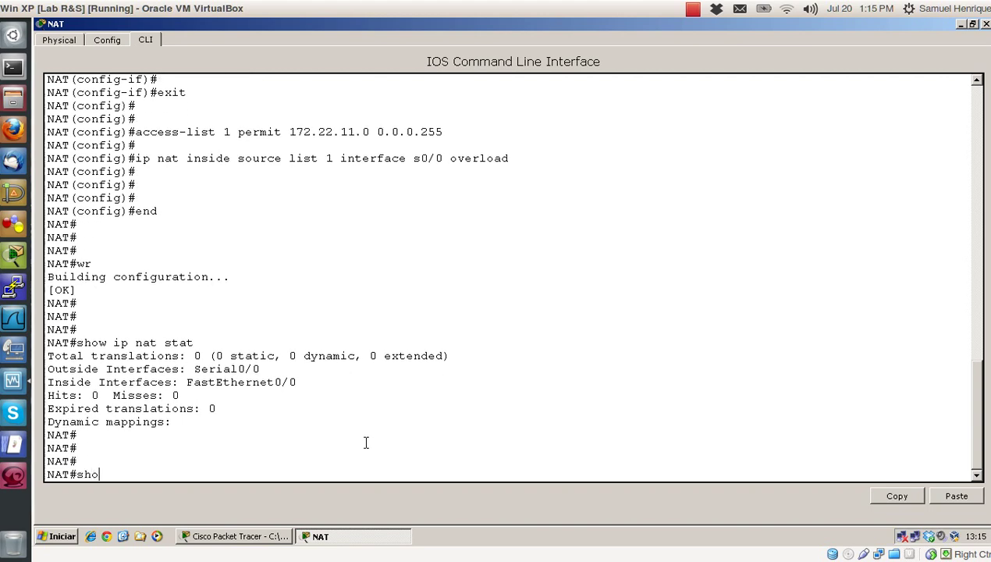
{"action": "type", "text": "w ip nat translations"}
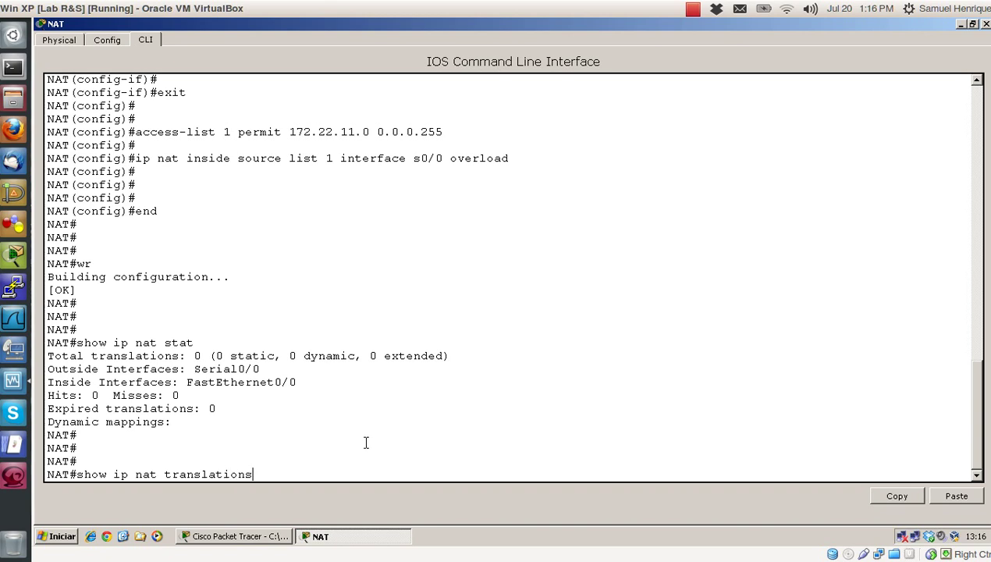
{"action": "key", "text": "Return"}
{"action": "key", "text": "Return"}
{"action": "key", "text": "Return"}
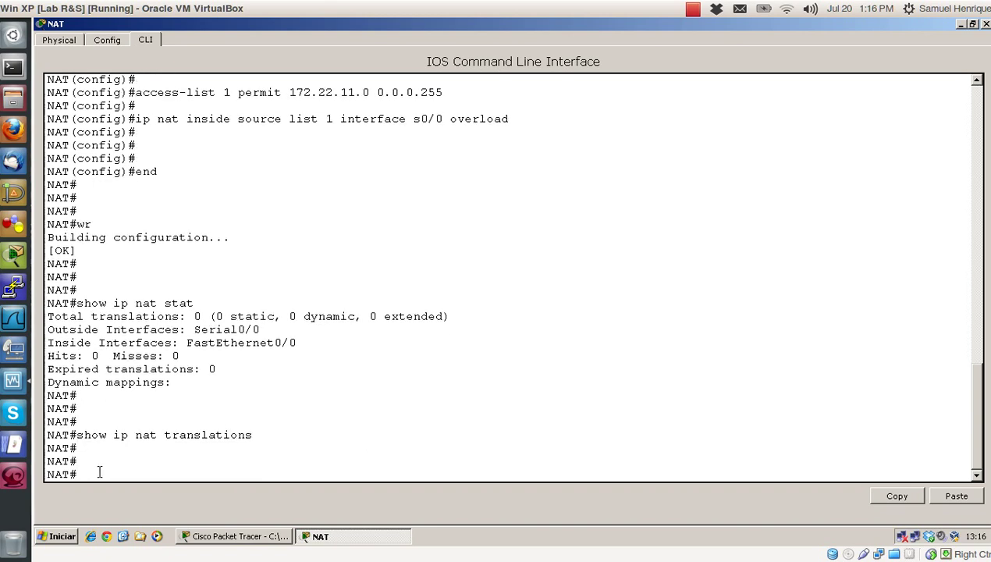
{"action": "left_click_drag", "start_coordinate": [78, 448], "coordinate": [37, 435]}
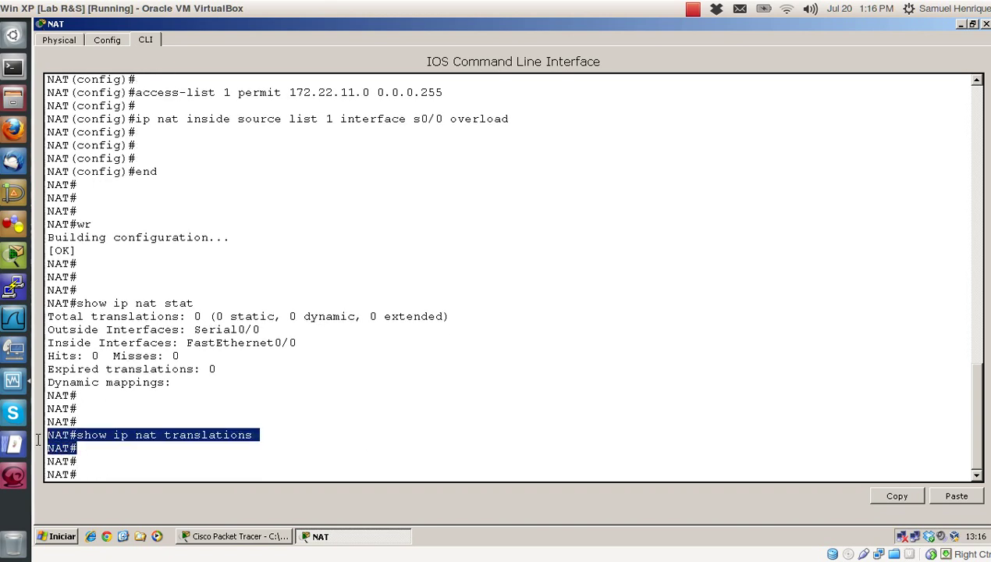
{"action": "left_click", "coordinate": [126, 449]}
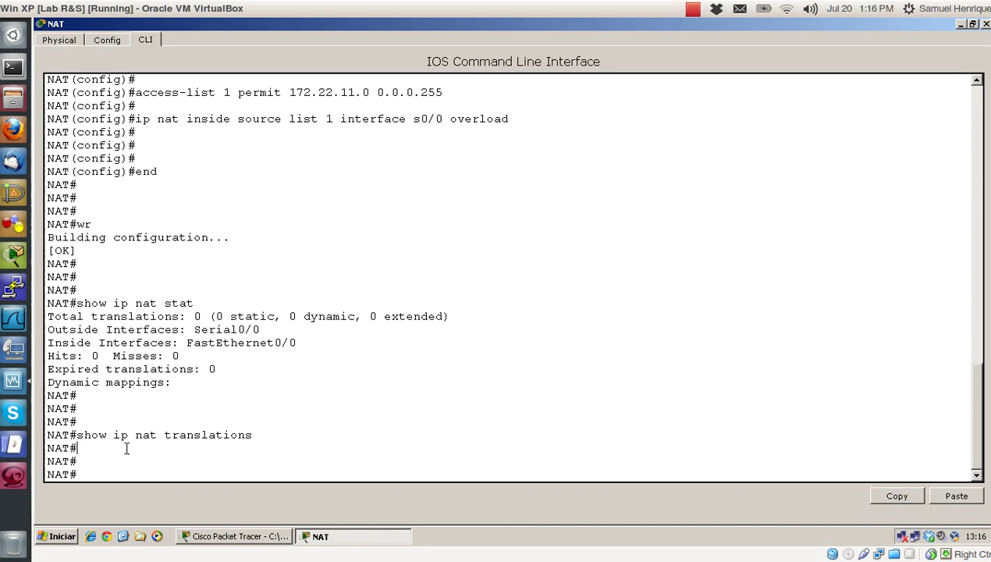
{"action": "left_click_drag", "start_coordinate": [260, 434], "coordinate": [52, 435]}
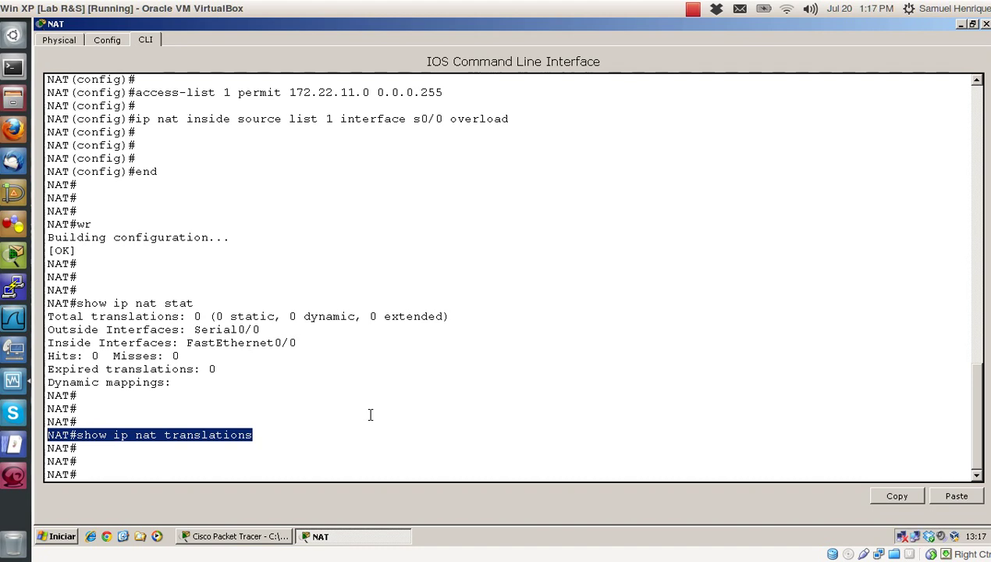
Step: Request the web page at 9.1.1.1 from the web browser of PC 172.22.11.102
{"action": "left_click", "coordinate": [206, 537]}
{"action": "left_click", "coordinate": [225, 540]}
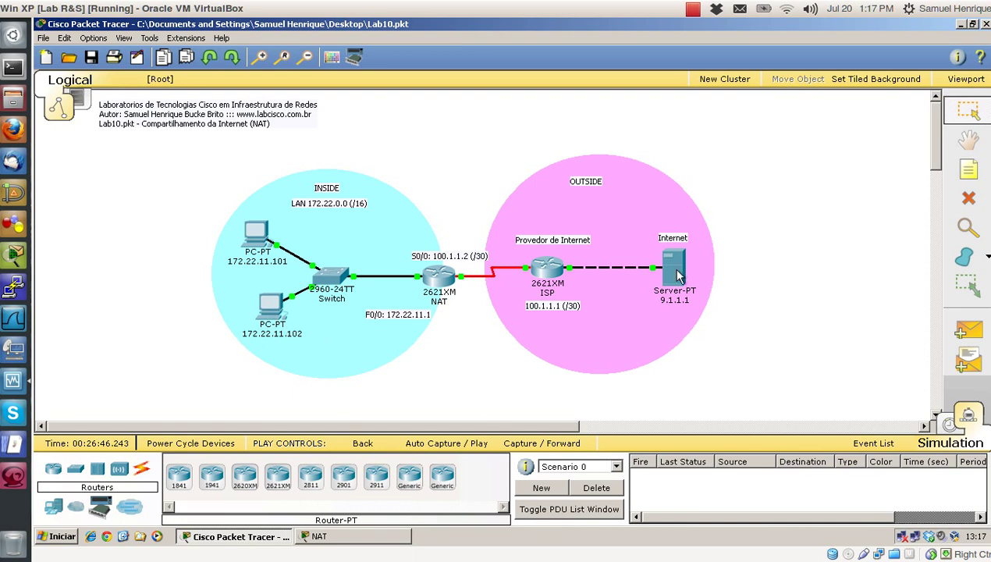
{"action": "mouse_move", "coordinate": [678, 276]}
{"action": "left_click", "coordinate": [265, 307]}
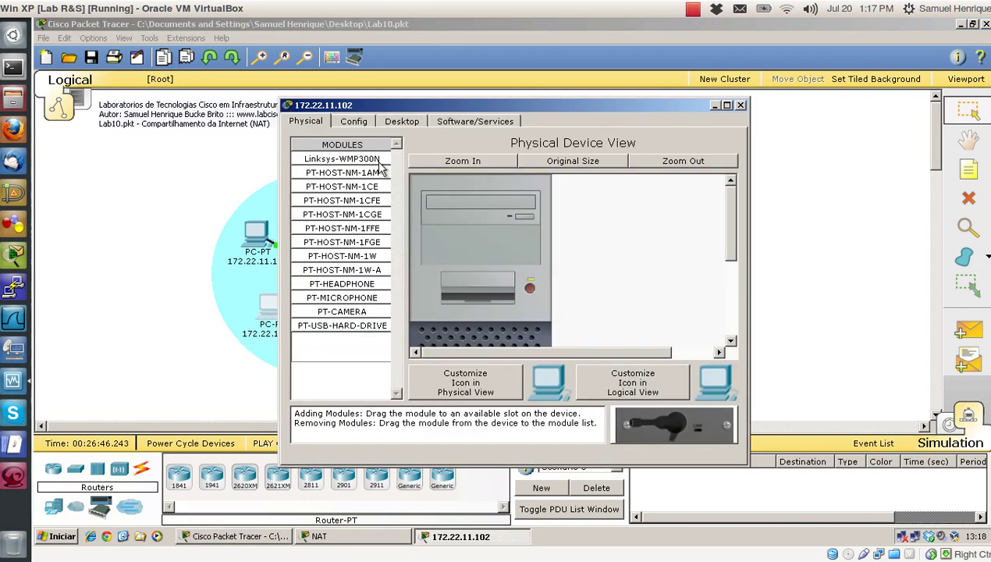
{"action": "left_click_drag", "start_coordinate": [429, 109], "coordinate": [190, 106]}
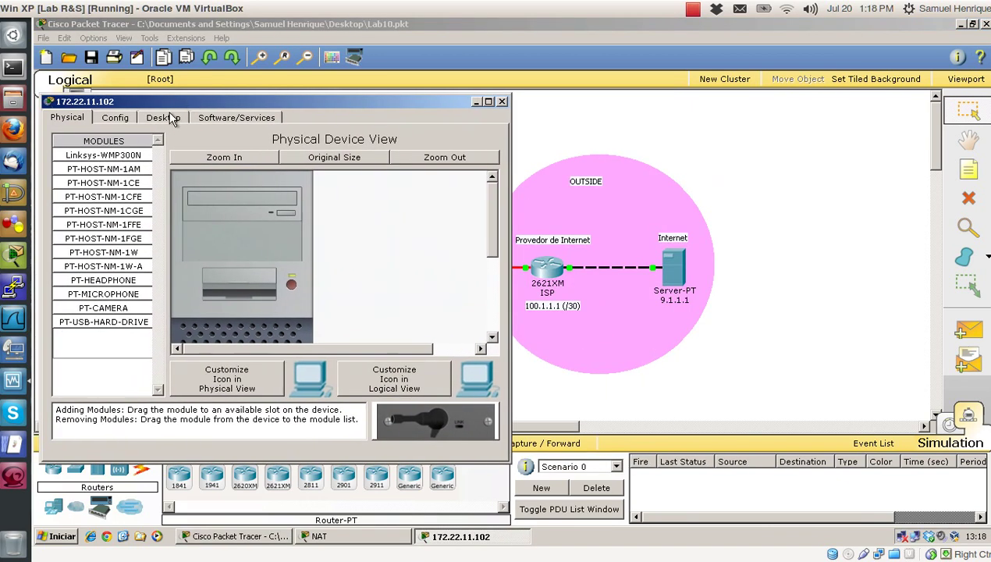
{"action": "left_click", "coordinate": [163, 117]}
{"action": "left_click", "coordinate": [433, 187]}
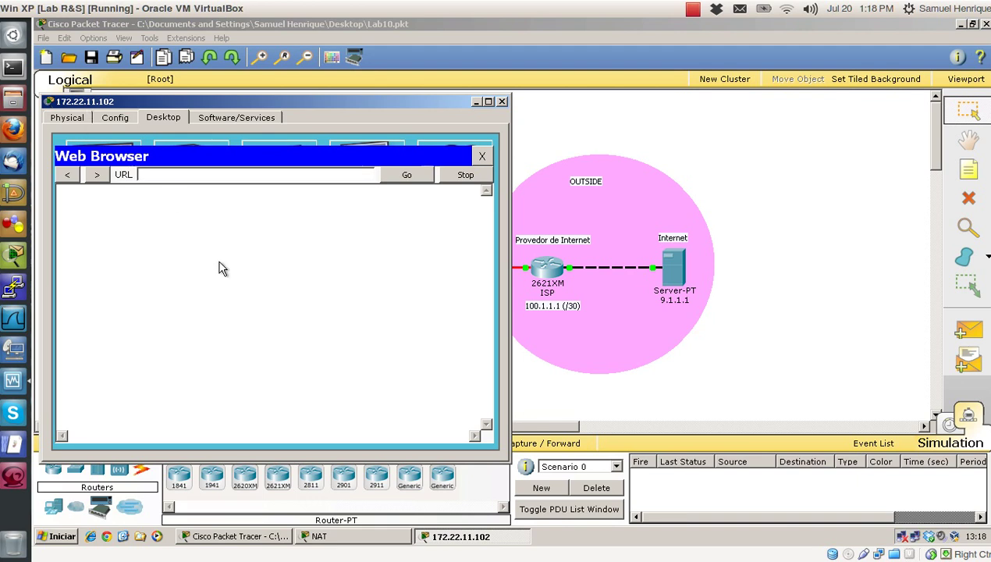
{"action": "type", "text": "9.1.1.1"}
{"action": "key", "text": "Return"}
{"action": "left_click", "coordinate": [407, 175]}
Step: Run "show run" on the NAT router and examine its interface, NAT, default route and access list configuration
{"action": "left_click", "coordinate": [346, 541]}
{"action": "left_click", "coordinate": [362, 442]}
{"action": "key", "text": "Return"}
{"action": "key", "text": "Return"}
{"action": "key", "text": "Return"}
{"action": "type", "text": "s"}
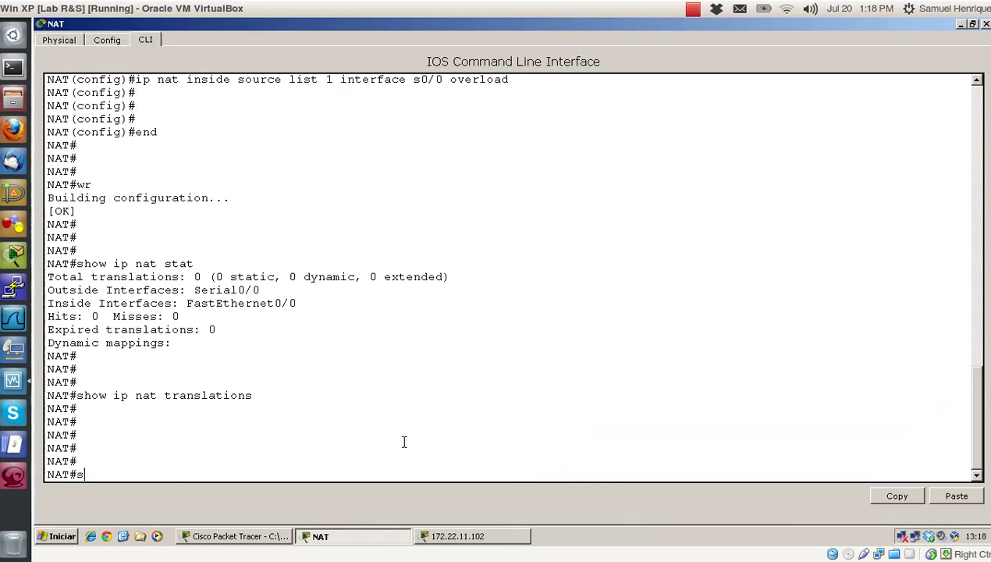
{"action": "type", "text": "how run"}
{"action": "key", "text": "Return"}
{"action": "key", "text": "space"}
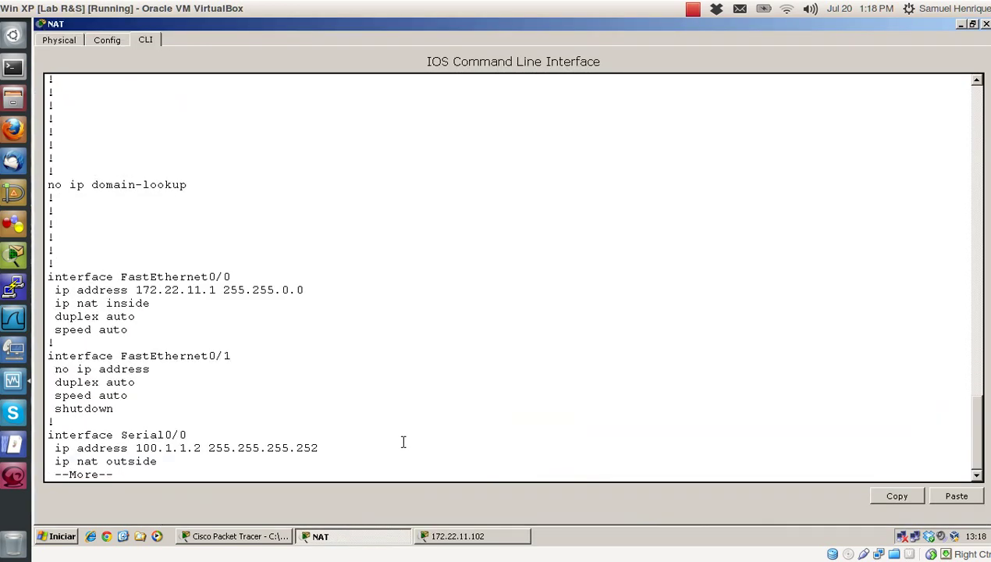
{"action": "key", "text": "space"}
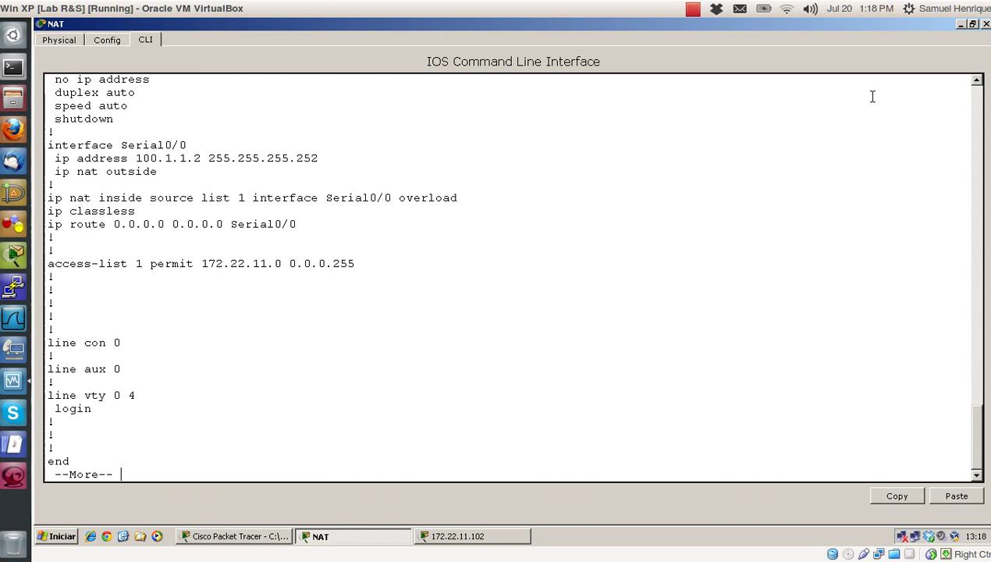
{"action": "left_click", "coordinate": [984, 24]}
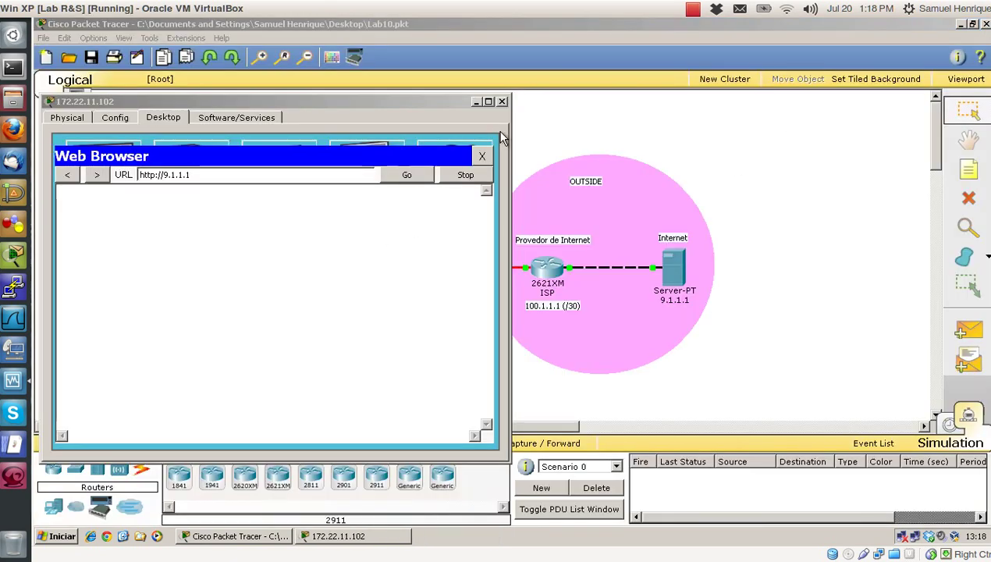
Step: Ping the Internet server at 9.1.1.1 from the command prompt of PC 172.22.11.102, and close the PC's window
{"action": "left_click", "coordinate": [436, 181]}
{"action": "left_click", "coordinate": [502, 101]}
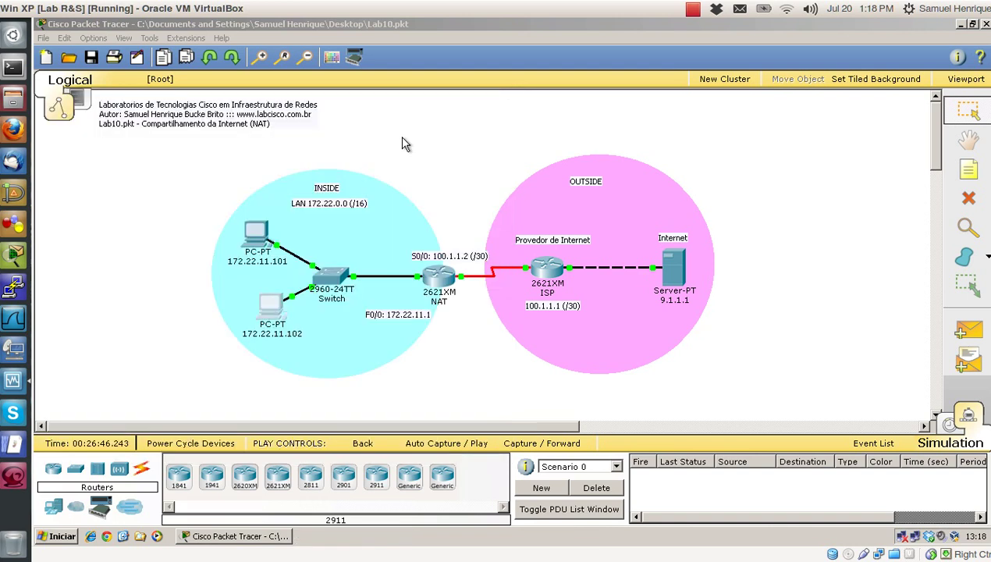
{"action": "left_click", "coordinate": [272, 316]}
{"action": "left_click", "coordinate": [587, 179]}
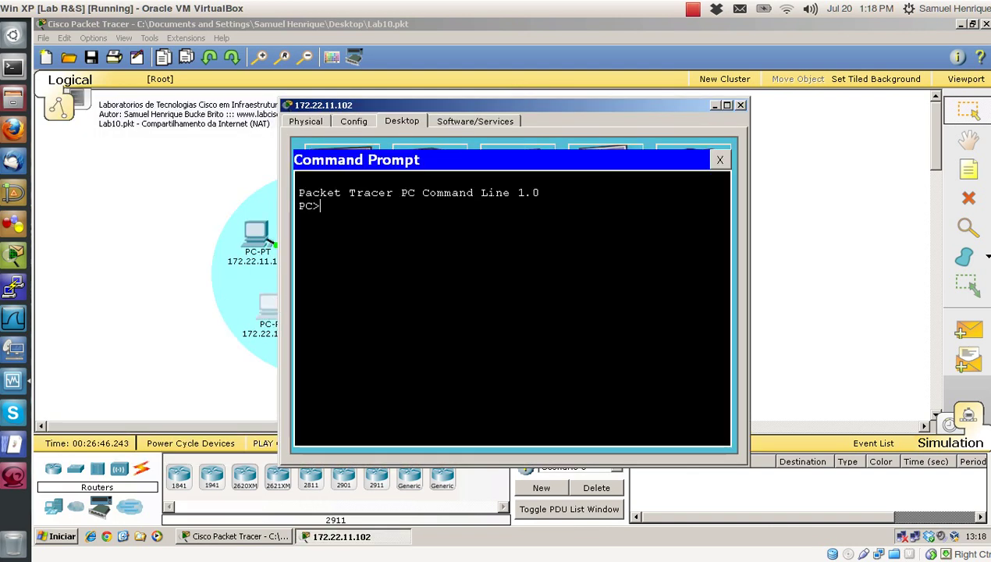
{"action": "type", "text": "ping 91.1.1"}
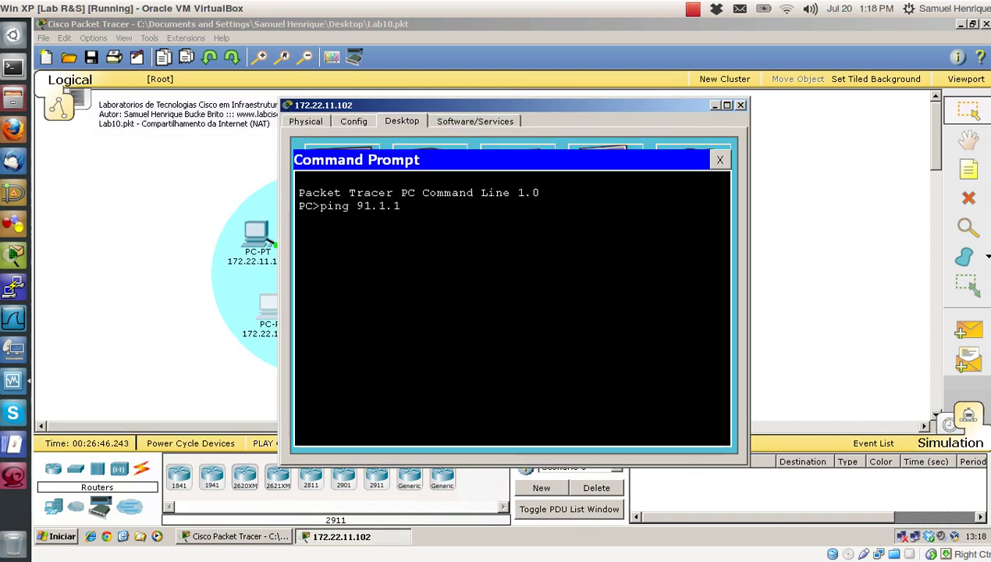
{"action": "key", "text": "BackSpace"}
{"action": "type", "text": ".1.1.1"}
{"action": "key", "text": "Return"}
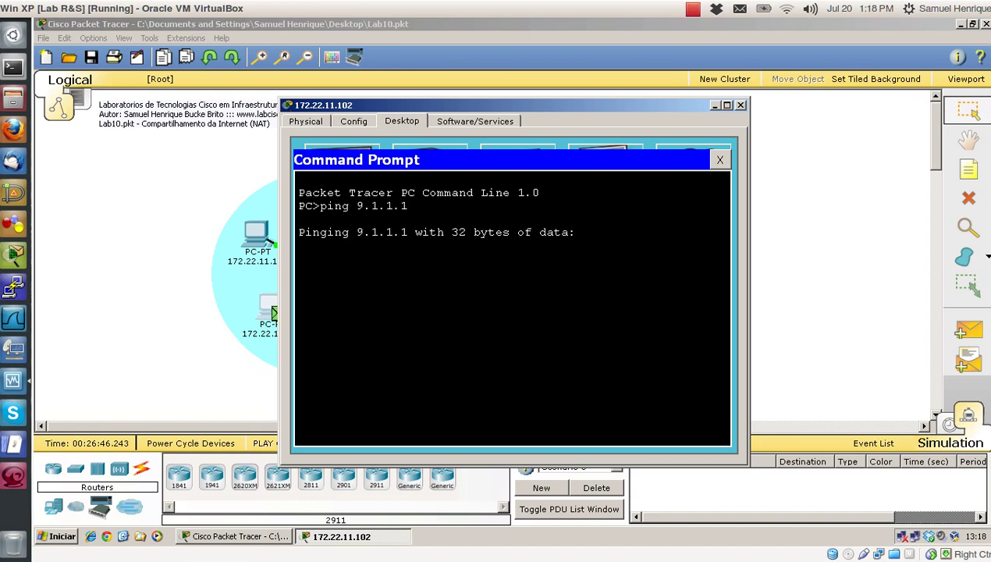
{"action": "left_click_drag", "start_coordinate": [657, 109], "coordinate": [448, 112]}
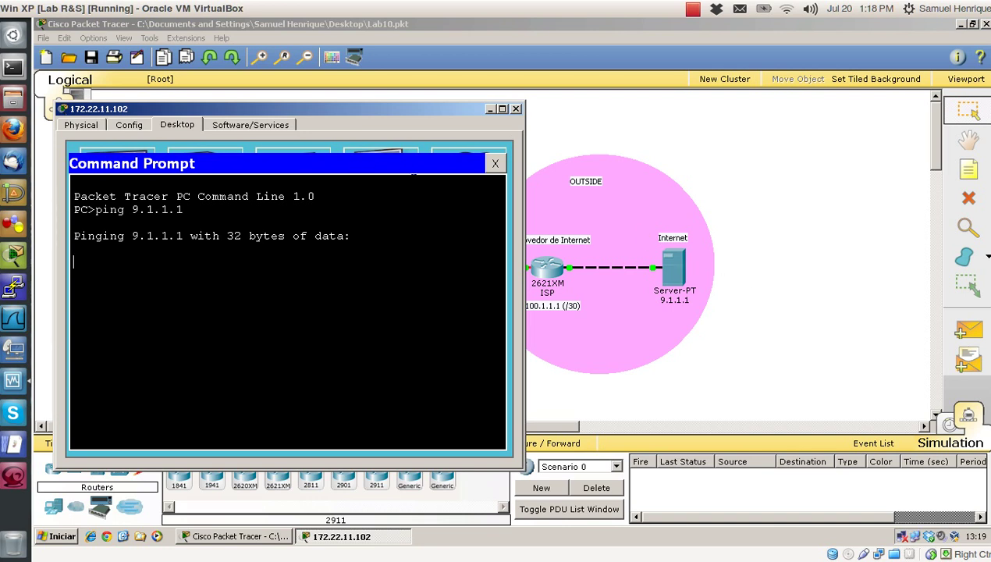
{"action": "left_click", "coordinate": [492, 164]}
{"action": "left_click", "coordinate": [502, 108]}
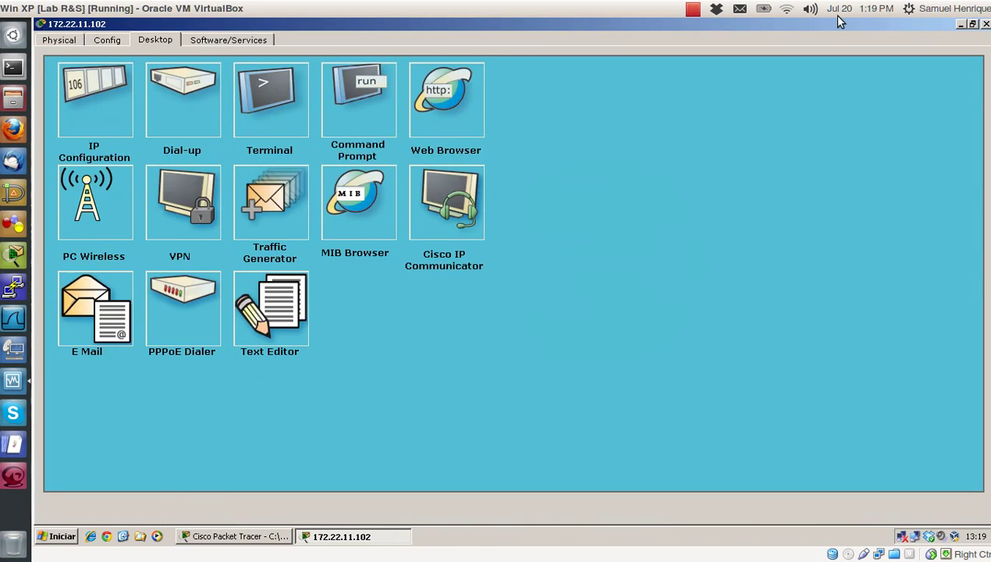
{"action": "left_click", "coordinate": [983, 24]}
Step: Examine the IP configuration of the Internet server, including its address, mask and default gateway
{"action": "left_click", "coordinate": [679, 256]}
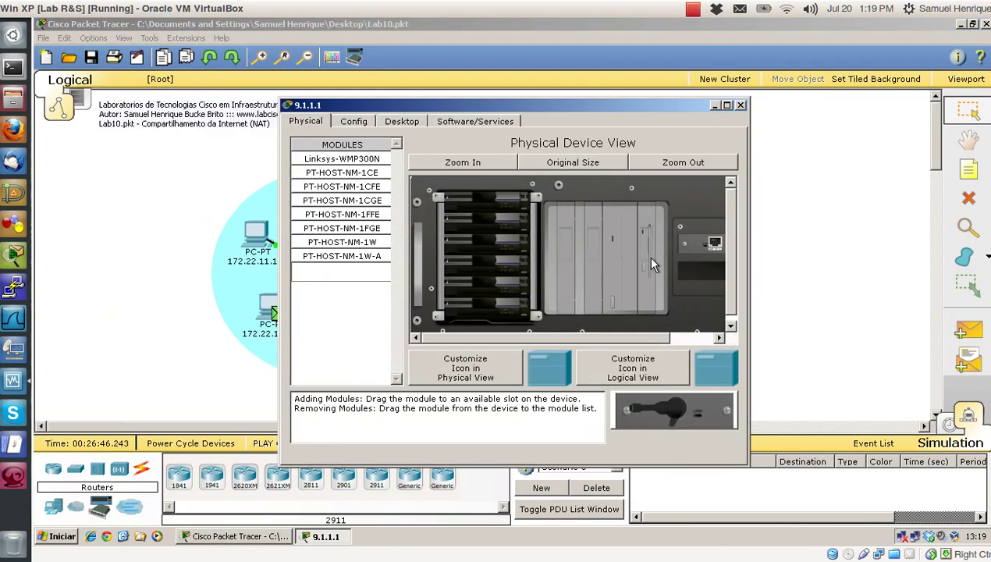
{"action": "left_click", "coordinate": [401, 122]}
{"action": "left_click", "coordinate": [343, 176]}
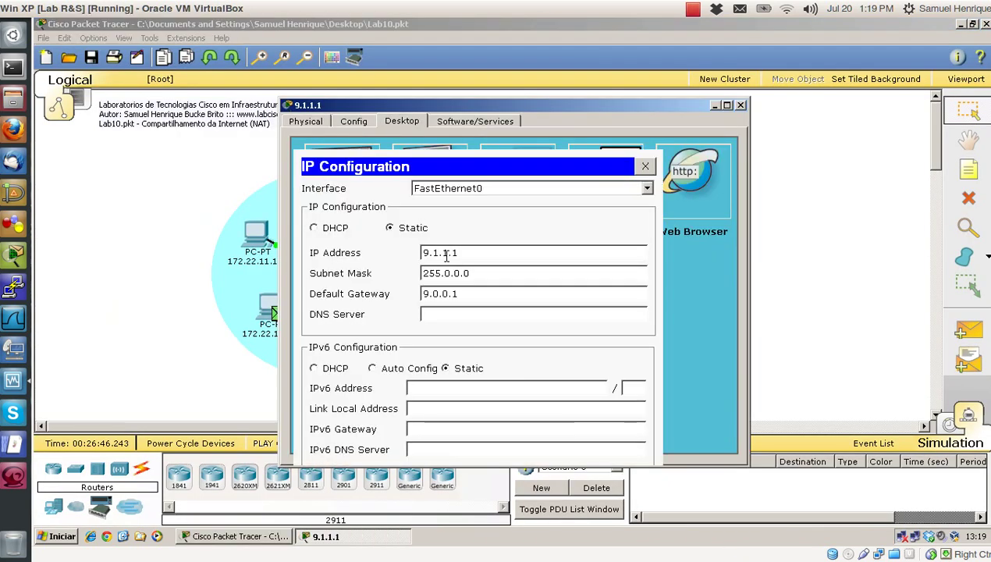
{"action": "left_click", "coordinate": [645, 167]}
Step: Ping the default gateway 9.0.0.1 from the Internet server's command prompt, and recheck the server's IP configuration
{"action": "left_click", "coordinate": [604, 180]}
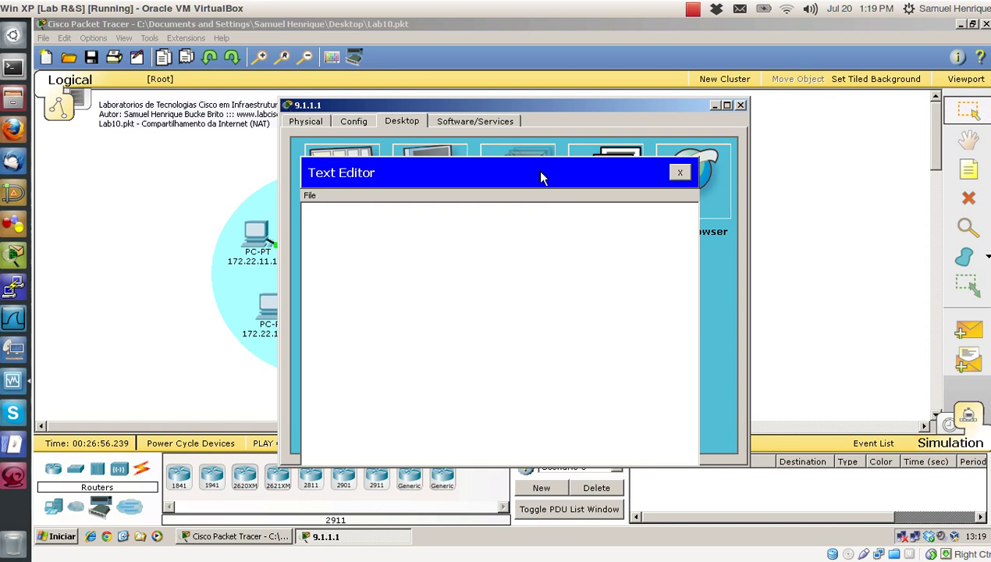
{"action": "left_click", "coordinate": [679, 170]}
{"action": "left_click", "coordinate": [422, 179]}
{"action": "type", "text": "pin"}
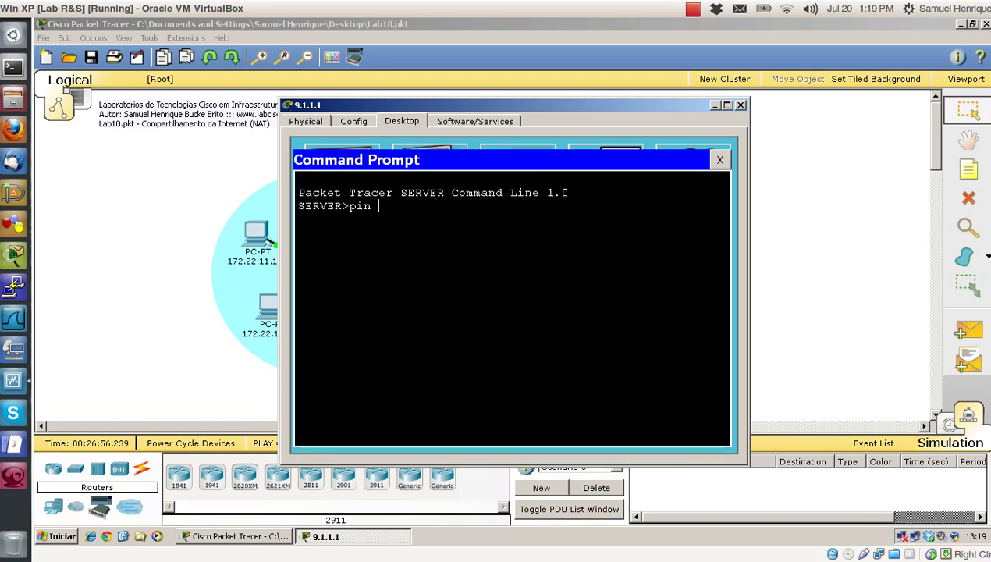
{"action": "type", "text": "g 9."}
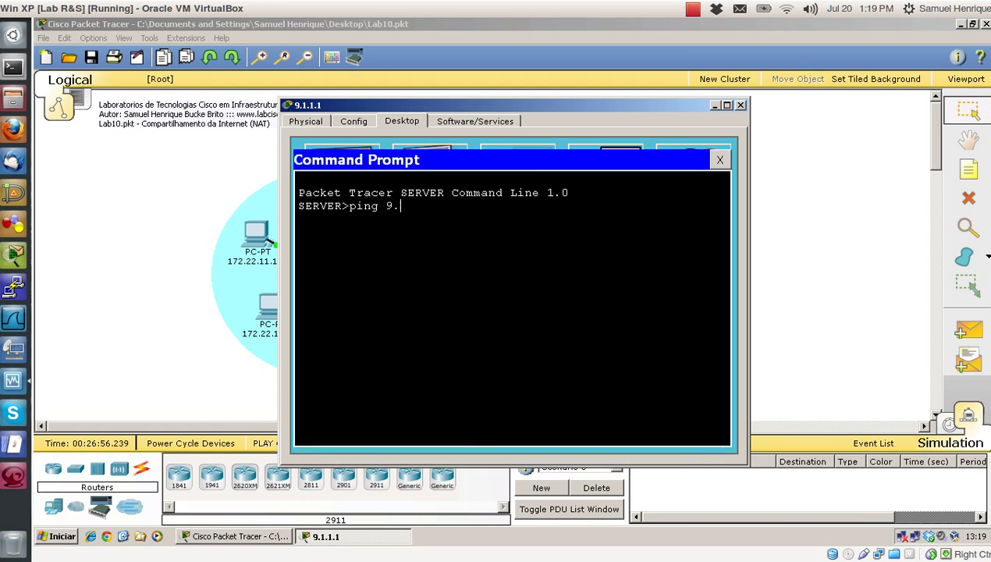
{"action": "type", "text": "0.0.1"}
{"action": "key", "text": "Return"}
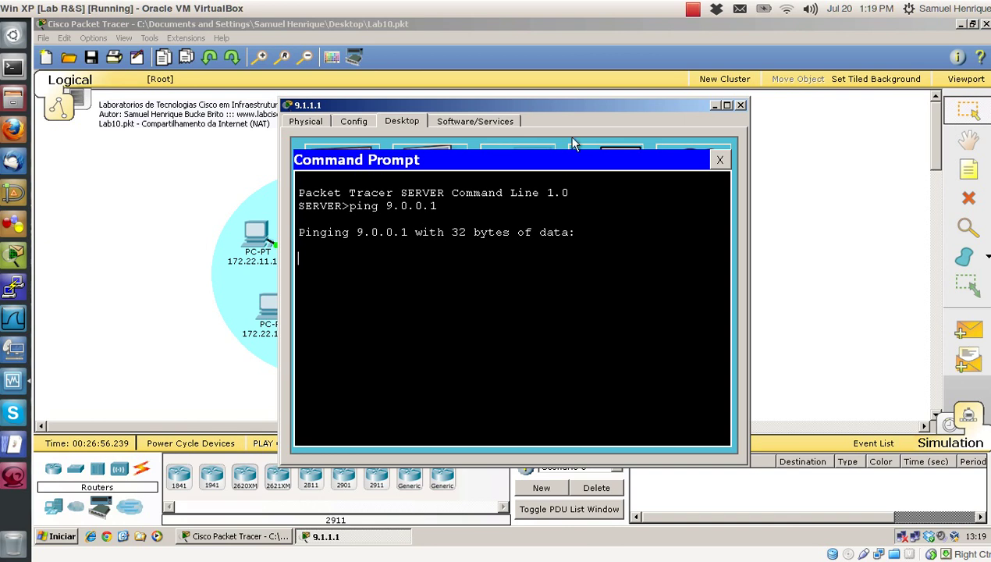
{"action": "left_click", "coordinate": [718, 160]}
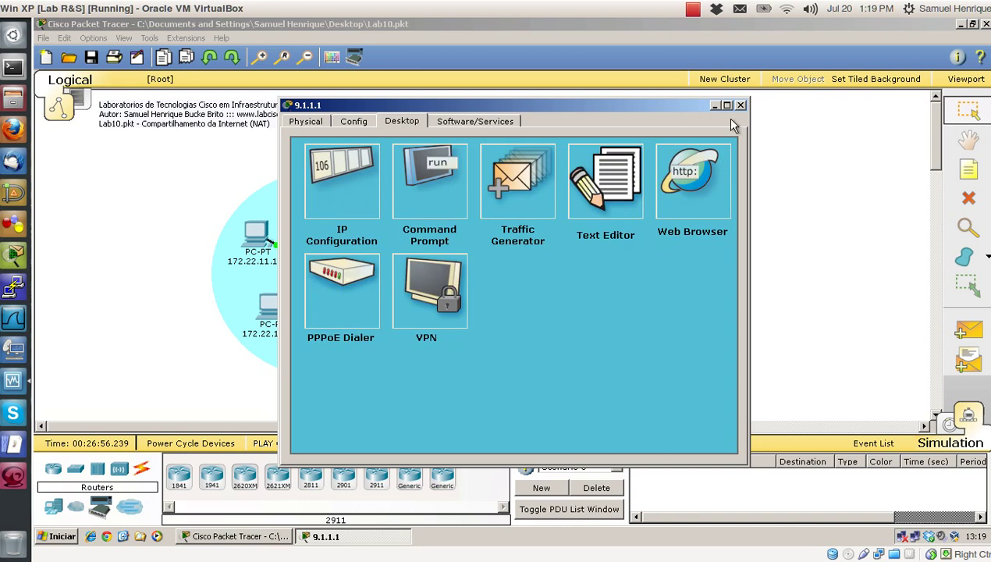
{"action": "left_click", "coordinate": [367, 206]}
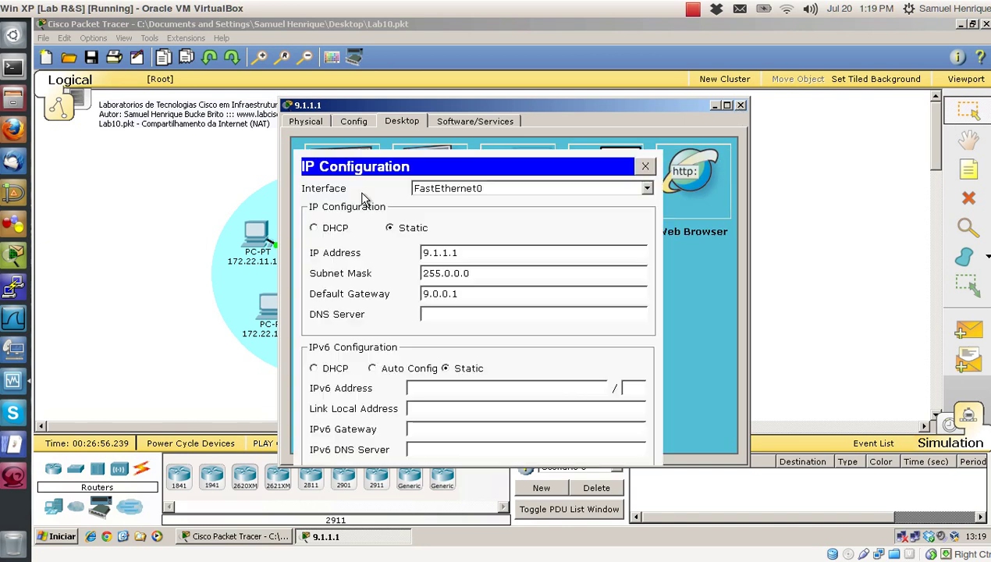
{"action": "left_click", "coordinate": [738, 105]}
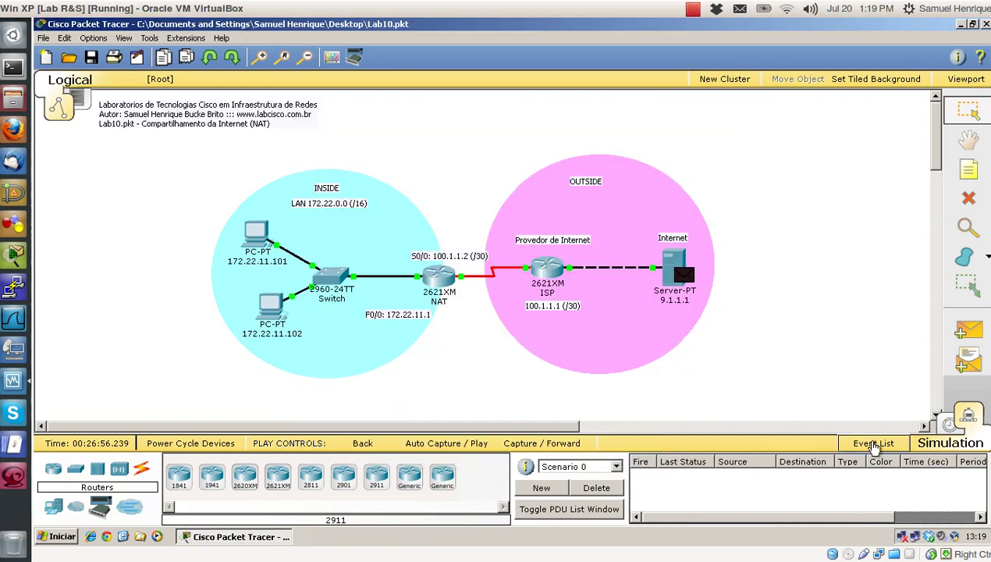
Step: Switch from Simulation to Realtime mode and repeat the ping to 9.0.0.1 from the Internet server
{"action": "left_click", "coordinate": [948, 425]}
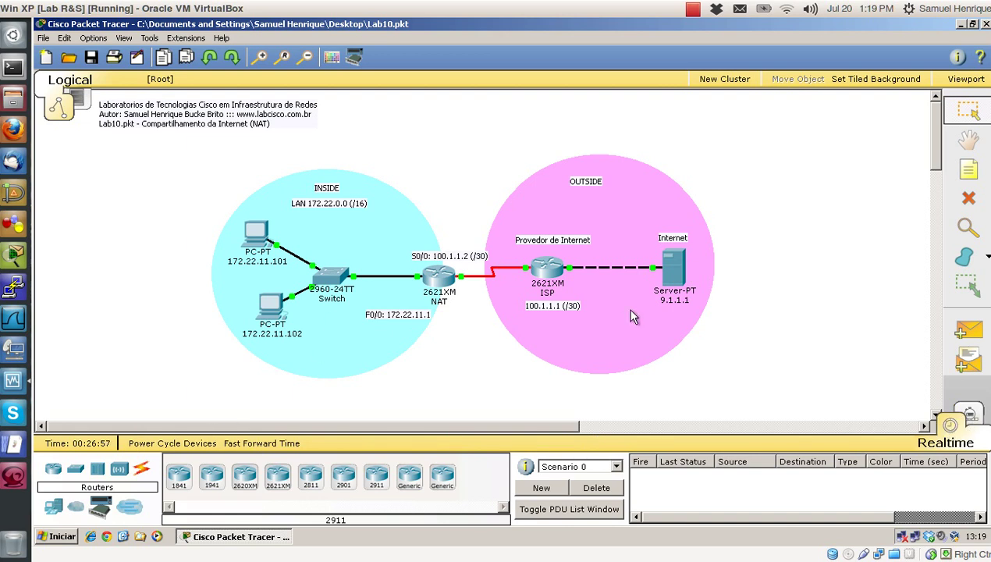
{"action": "left_click", "coordinate": [674, 266]}
{"action": "left_click", "coordinate": [435, 166]}
{"action": "key", "text": "Up"}
{"action": "key", "text": "Return"}
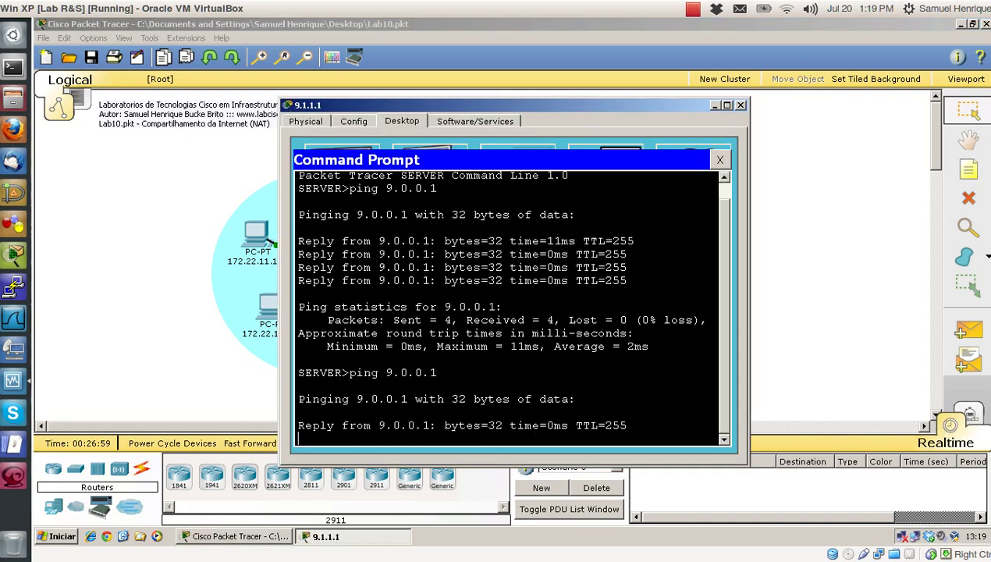
{"action": "left_click", "coordinate": [719, 160]}
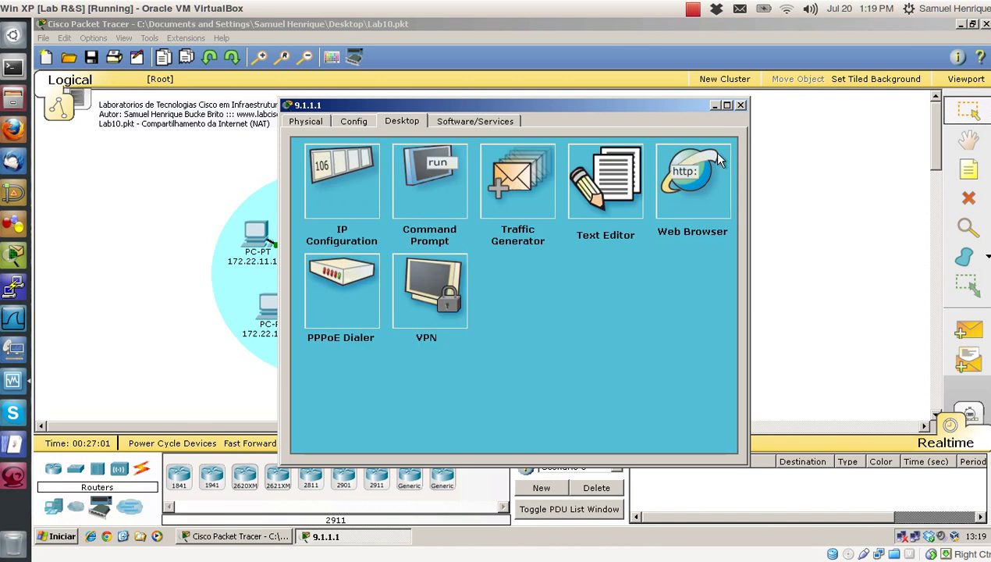
{"action": "left_click", "coordinate": [740, 105]}
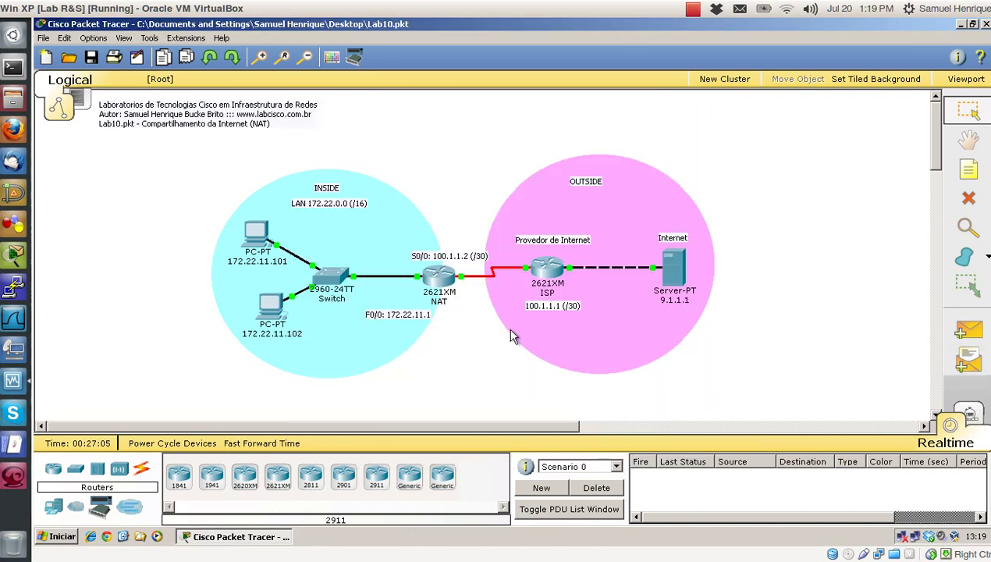
{"action": "left_click", "coordinate": [267, 306]}
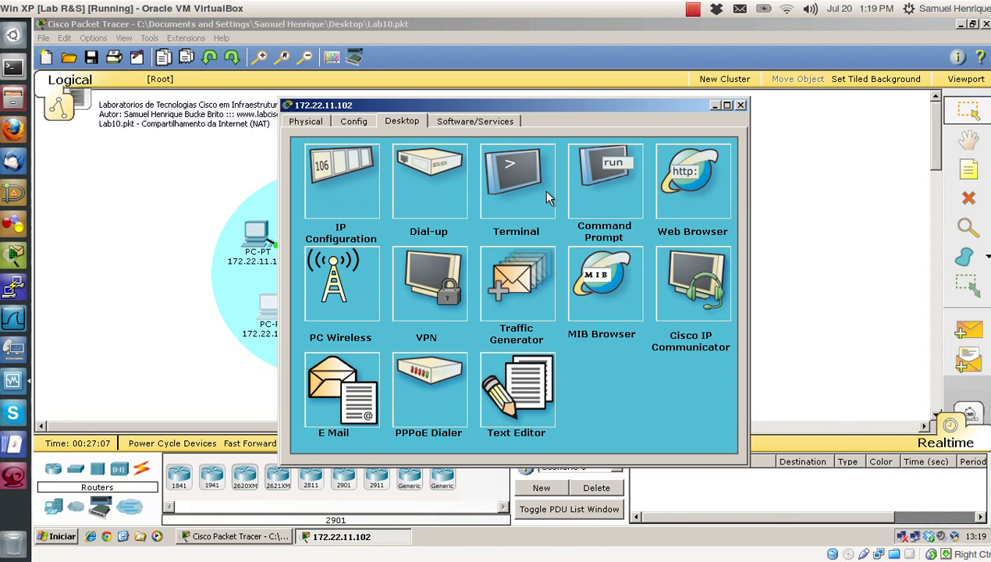
{"action": "left_click_drag", "start_coordinate": [562, 113], "coordinate": [329, 114]}
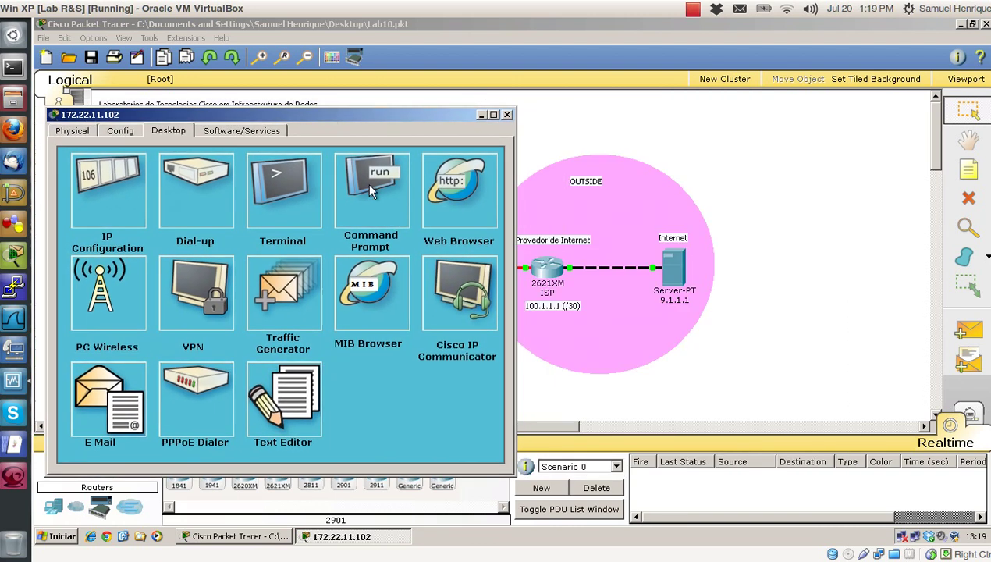
{"action": "left_click", "coordinate": [460, 181]}
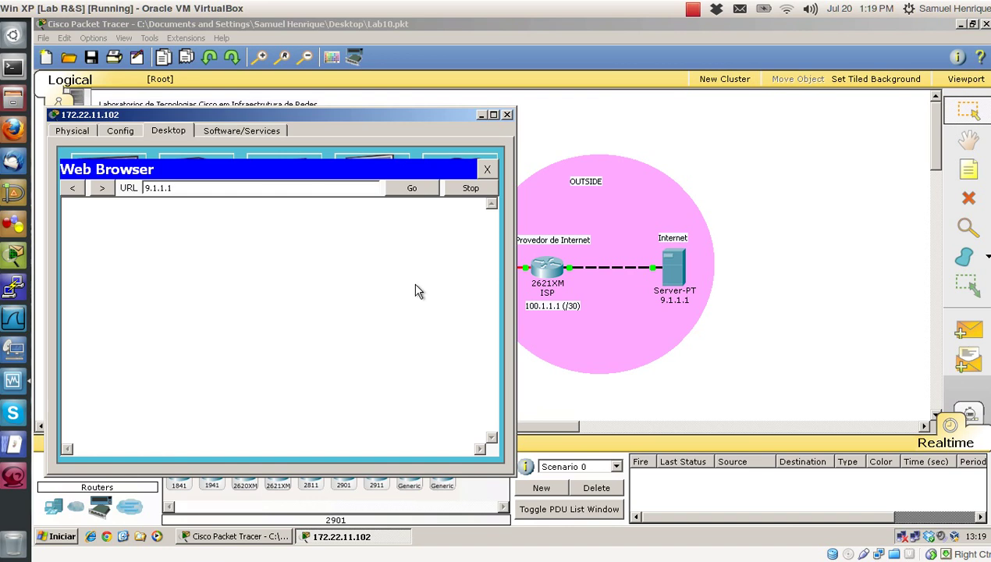
{"action": "key", "text": "Return"}
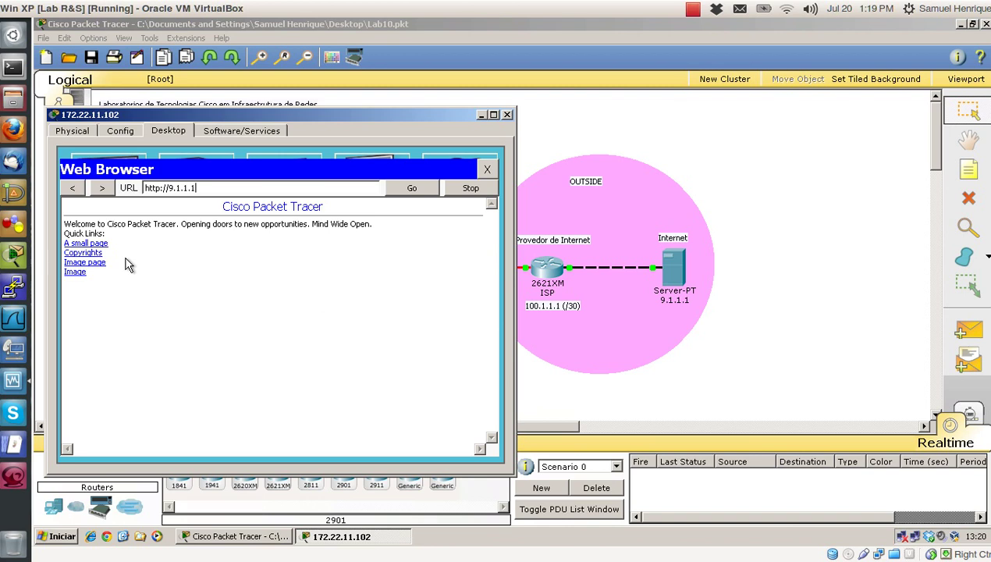
{"action": "left_click_drag", "start_coordinate": [185, 116], "coordinate": [651, 148]}
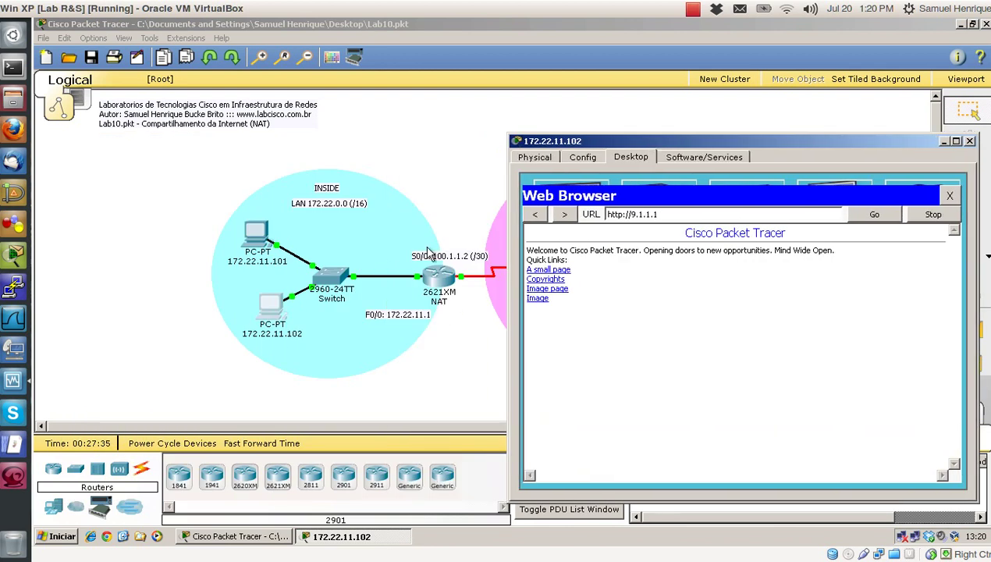
{"action": "left_click_drag", "start_coordinate": [623, 145], "coordinate": [168, 129]}
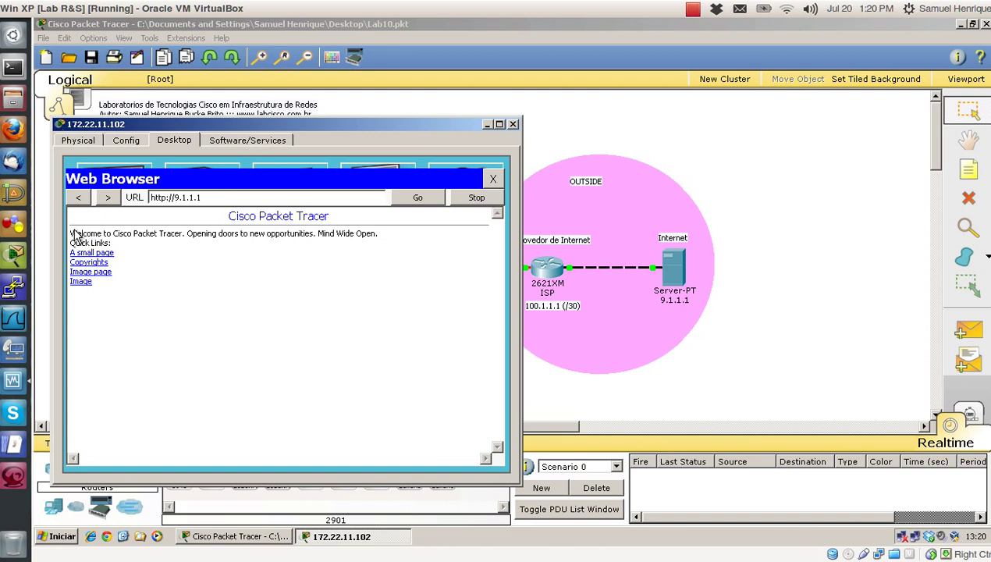
Step: Ping the server 9.1.1.1 from the command prompt of PC 172.22.11.102, and close the PC's window
{"action": "left_click", "coordinate": [492, 178]}
{"action": "left_click", "coordinate": [345, 202]}
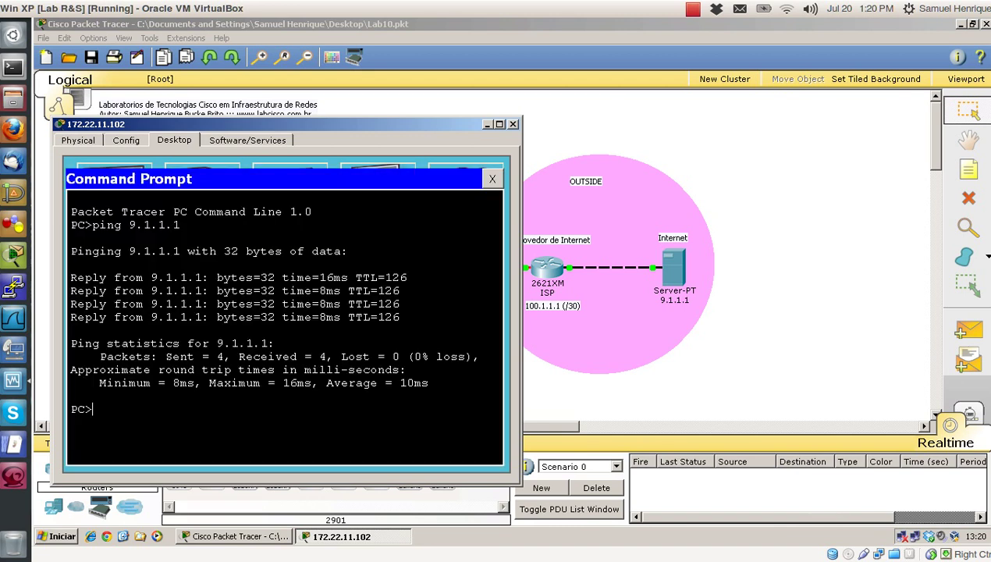
{"action": "type", "text": "ping "}
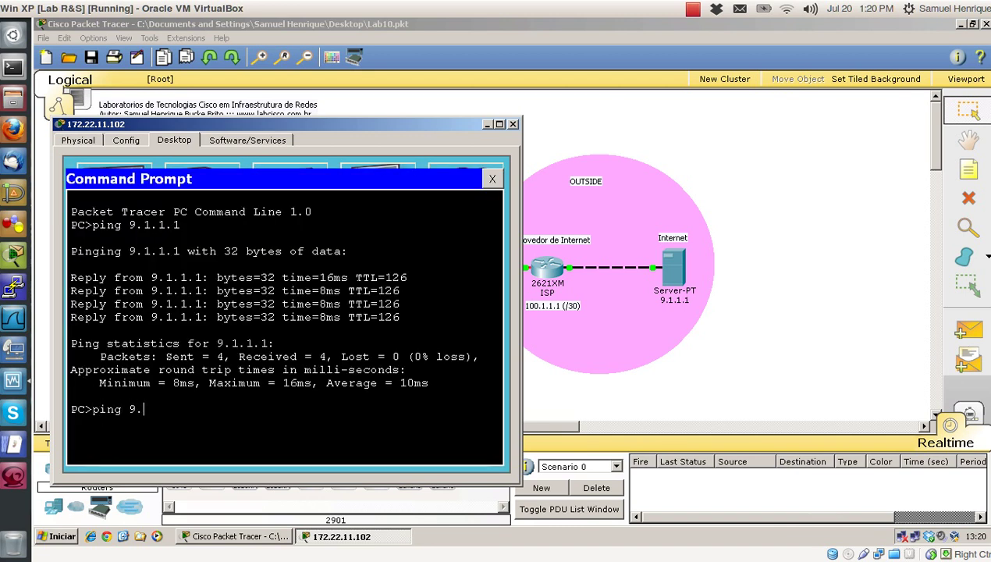
{"action": "type", "text": "9.1.1.1"}
{"action": "key", "text": "Return"}
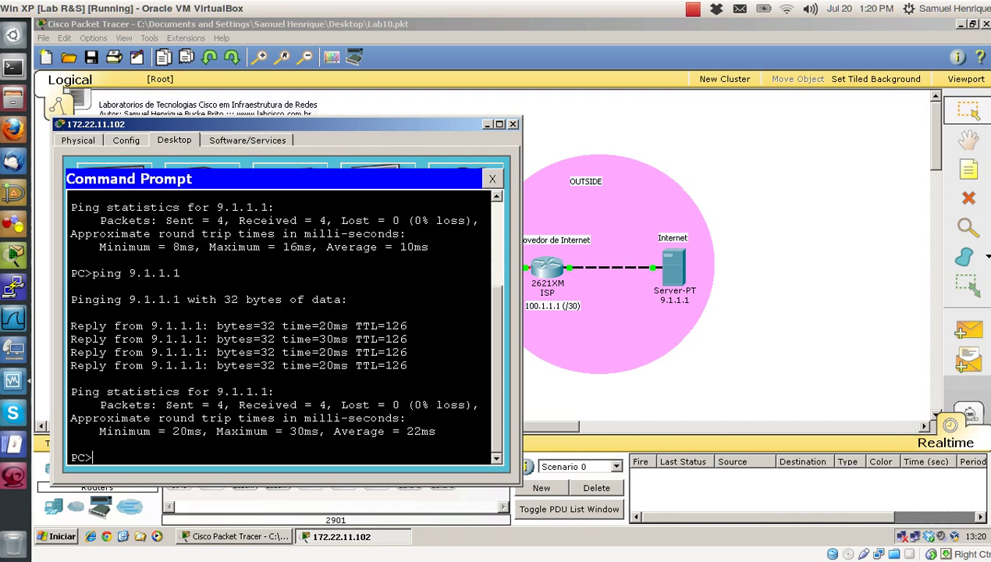
{"action": "left_click", "coordinate": [511, 125]}
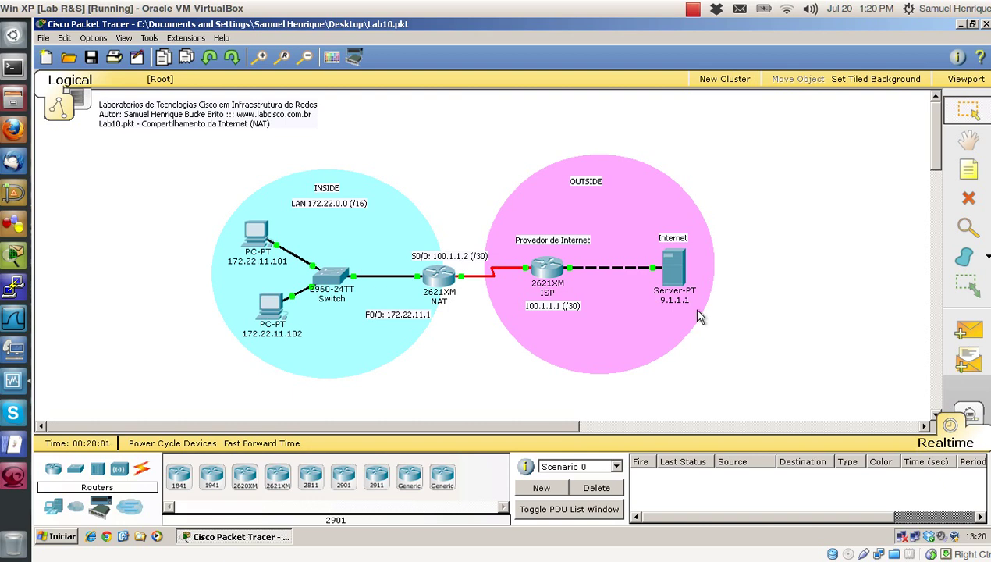
Step: Display the NAT statistics on the NAT router with show ip nat stat from a fresh, maximized CLI prompt, and review the translation figures
{"action": "left_click", "coordinate": [437, 279]}
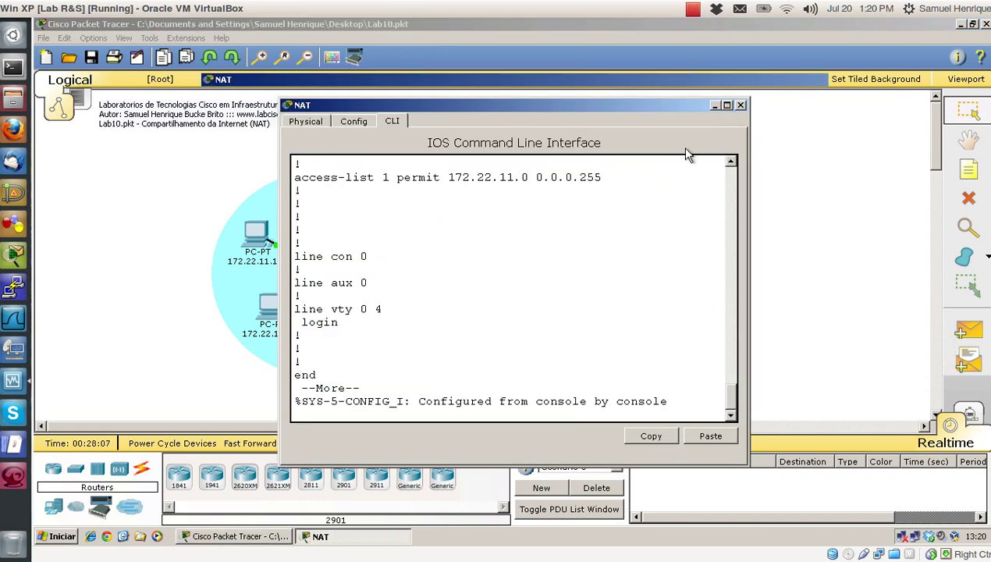
{"action": "left_click", "coordinate": [726, 104]}
{"action": "key", "text": "Return"}
{"action": "key", "text": "Return"}
{"action": "key", "text": "Return"}
{"action": "key", "text": "Return"}
{"action": "key", "text": "Return"}
{"action": "key", "text": "Return"}
{"action": "key", "text": "Return"}
{"action": "key", "text": "Return"}
{"action": "key", "text": "Return"}
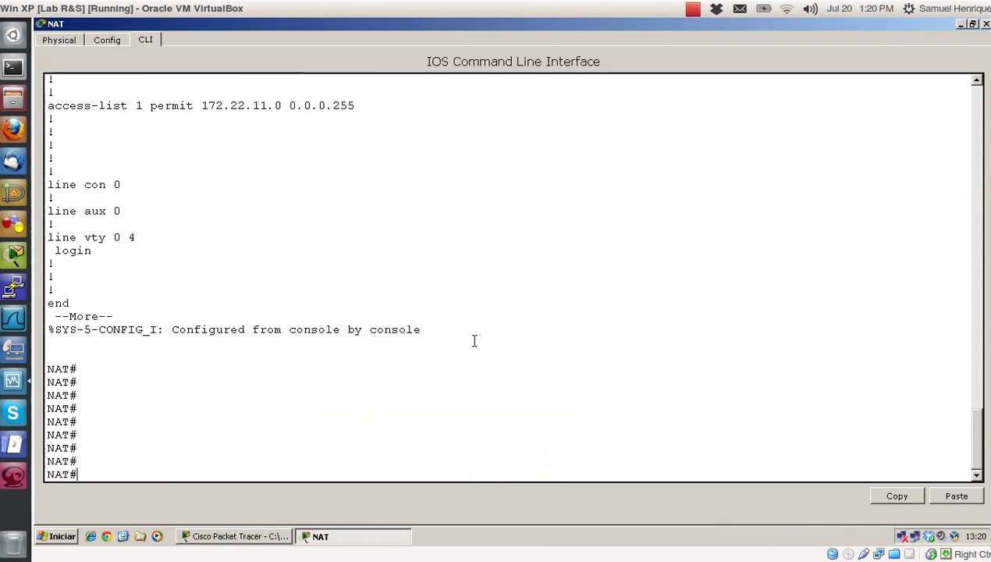
{"action": "key", "text": "Return"}
{"action": "key", "text": "Return"}
{"action": "key", "text": "Return"}
{"action": "key", "text": "Return"}
{"action": "key", "text": "Return"}
{"action": "key", "text": "Return"}
{"action": "key", "text": "Return"}
{"action": "key", "text": "Return"}
{"action": "key", "text": "Return"}
{"action": "key", "text": "Return"}
{"action": "key", "text": "Return"}
{"action": "key", "text": "Return"}
{"action": "key", "text": "Return"}
{"action": "key", "text": "Return"}
{"action": "key", "text": "Return"}
{"action": "key", "text": "Return"}
{"action": "key", "text": "Return"}
{"action": "key", "text": "Return"}
{"action": "key", "text": "Return"}
{"action": "key", "text": "Return"}
{"action": "type", "text": "s"}
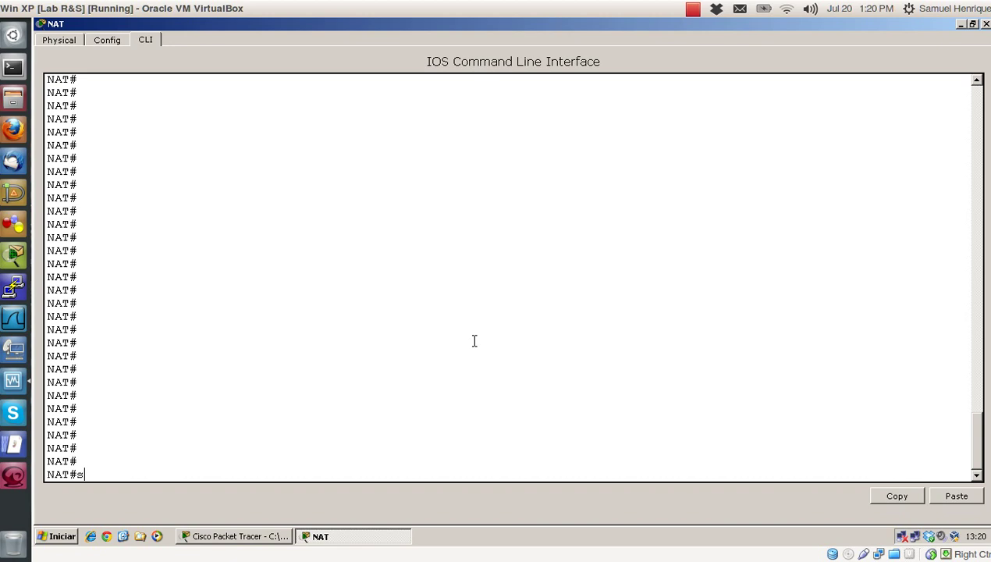
{"action": "type", "text": "how ip nat stat"}
{"action": "key", "text": "Return"}
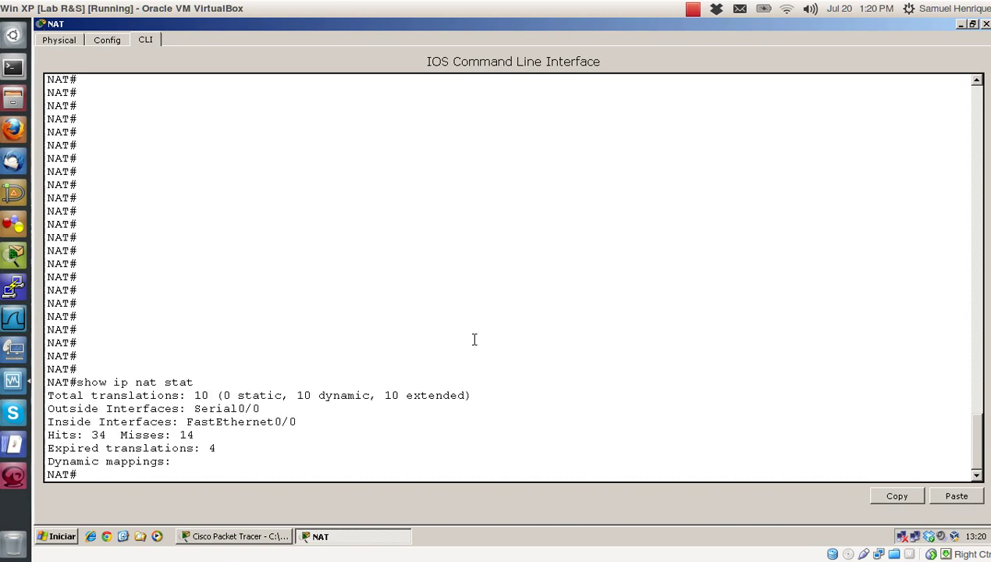
{"action": "left_click_drag", "start_coordinate": [193, 395], "coordinate": [210, 396]}
{"action": "left_click_drag", "start_coordinate": [297, 395], "coordinate": [311, 396]}
{"action": "left_click", "coordinate": [178, 434]}
Step: List the active NAT translations on the router with show ip nat translations
{"action": "key", "text": "Return"}
{"action": "key", "text": "Return"}
{"action": "key", "text": "Return"}
{"action": "key", "text": "Return"}
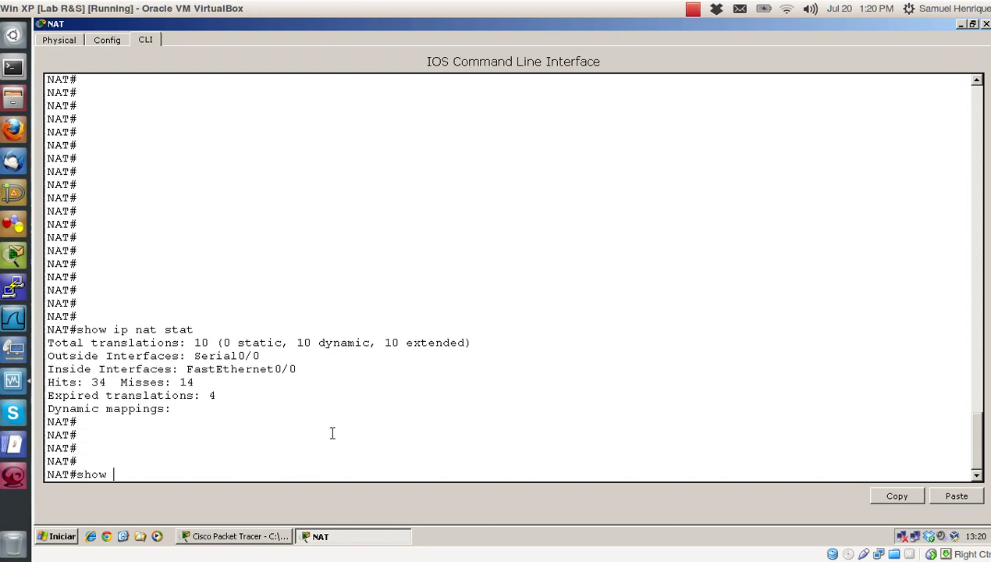
{"action": "type", "text": "show ip nat translata"}
{"action": "key", "text": "BackSpace"}
{"action": "type", "text": "ions"}
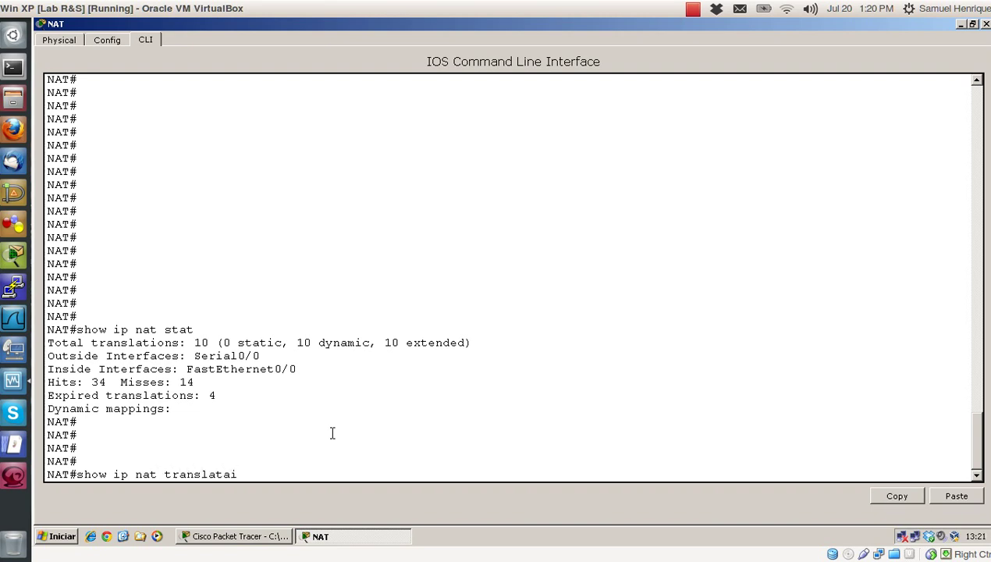
{"action": "key", "text": "Return"}
{"action": "key", "text": "Return"}
{"action": "key", "text": "Return"}
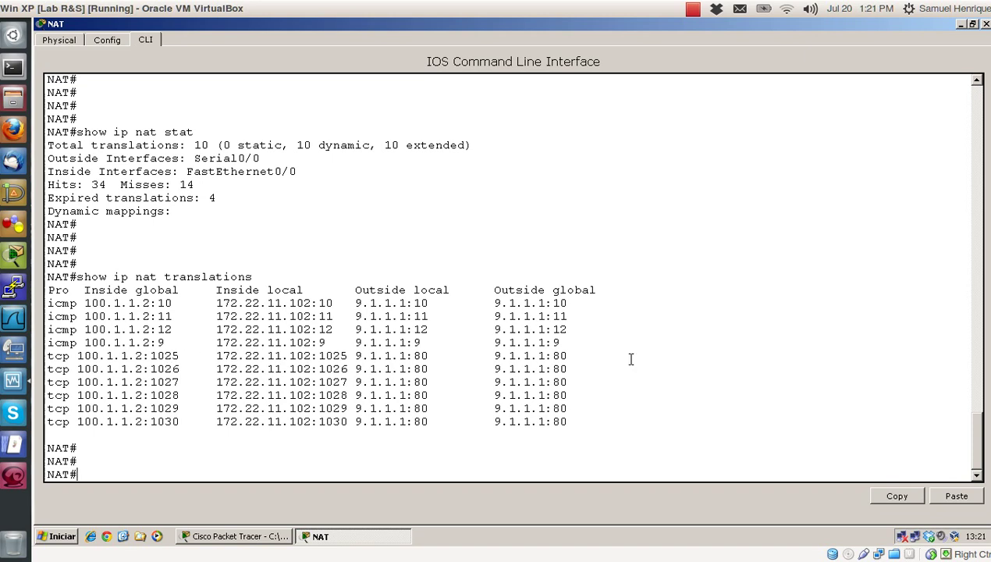
Step: Examine the full NAT translation table and the inside local address of its first ICMP entry
{"action": "left_click_drag", "start_coordinate": [569, 422], "coordinate": [47, 304]}
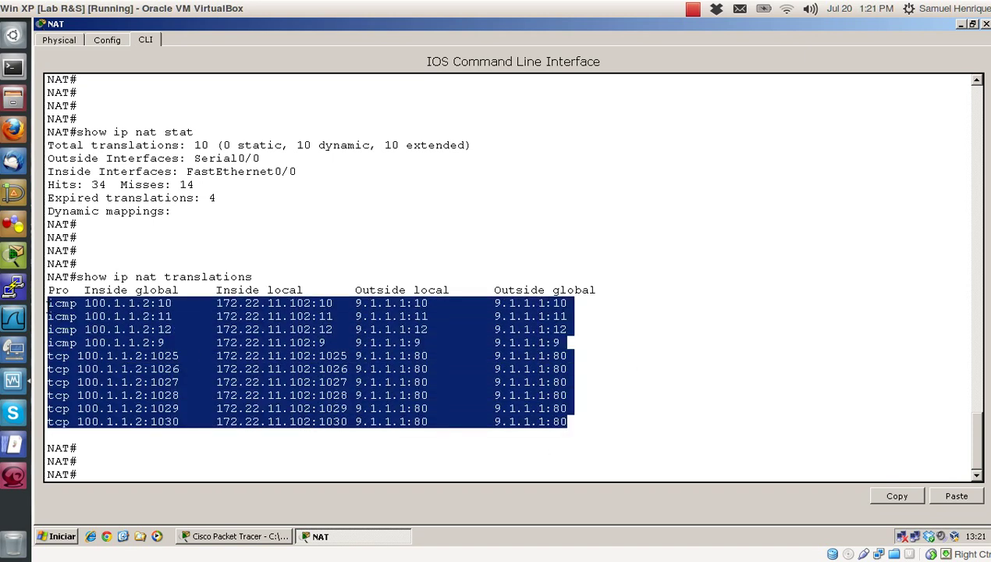
{"action": "left_click", "coordinate": [118, 343]}
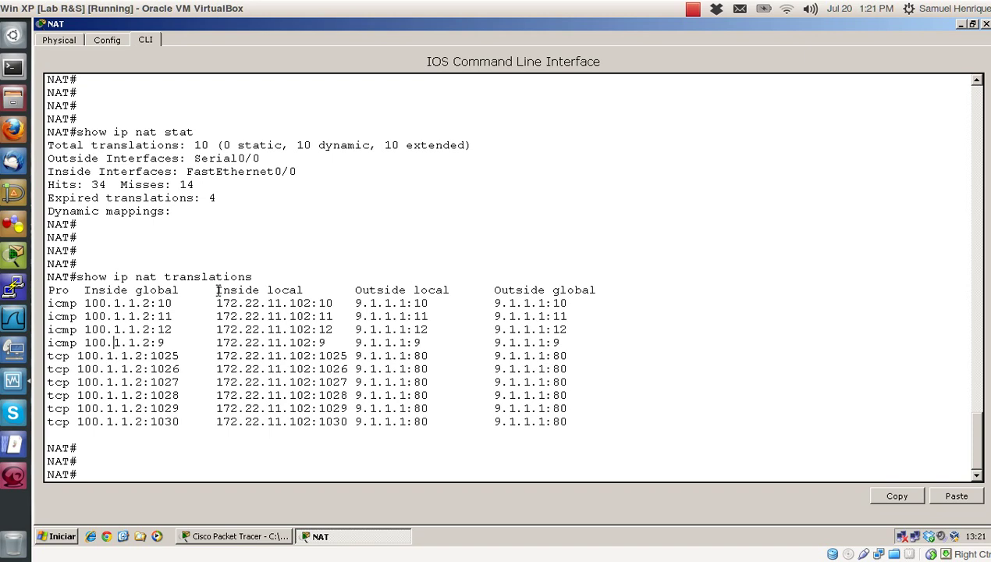
{"action": "left_click_drag", "start_coordinate": [216, 290], "coordinate": [309, 290]}
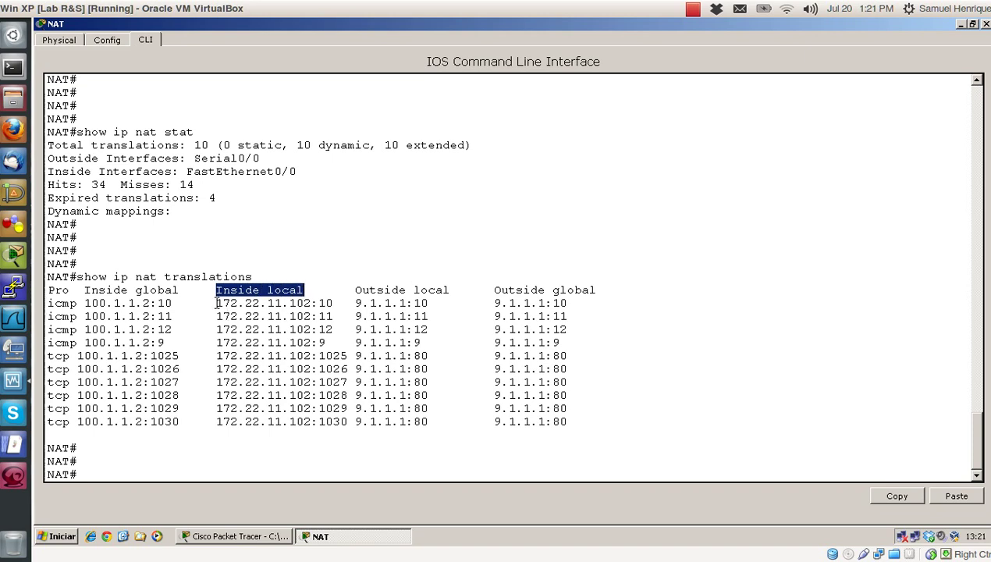
{"action": "left_click_drag", "start_coordinate": [216, 302], "coordinate": [333, 303]}
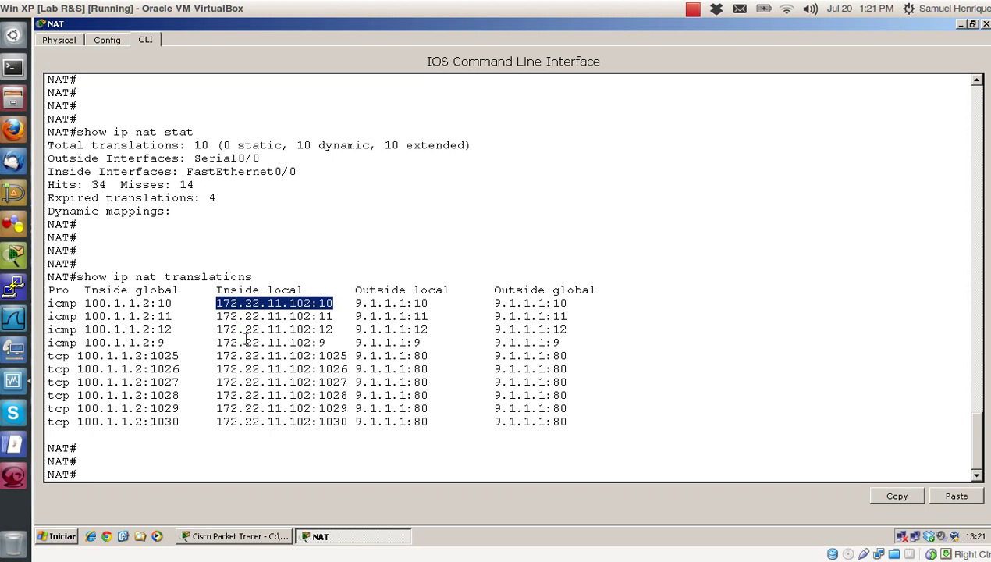
{"action": "left_click", "coordinate": [222, 314]}
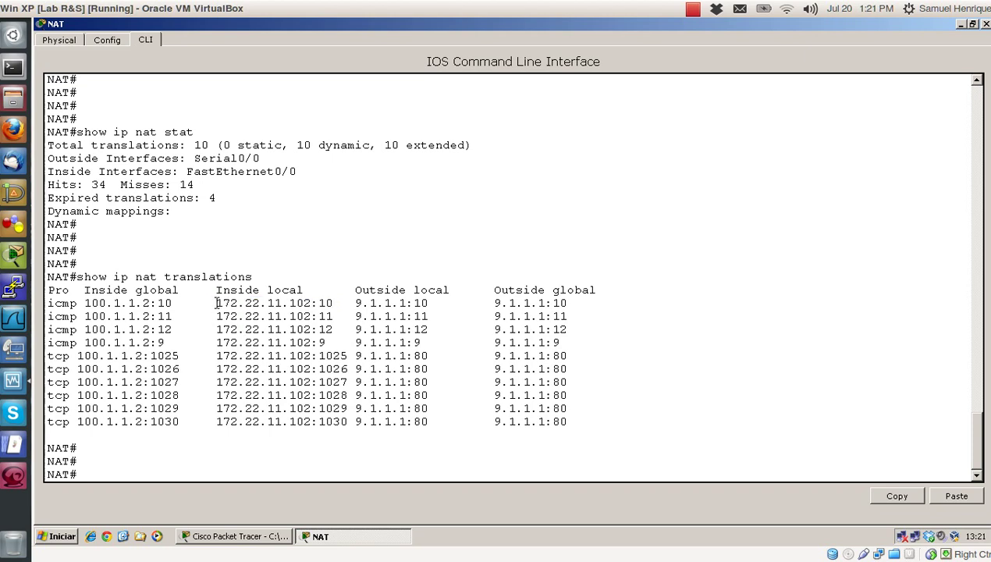
{"action": "left_click_drag", "start_coordinate": [216, 302], "coordinate": [337, 299]}
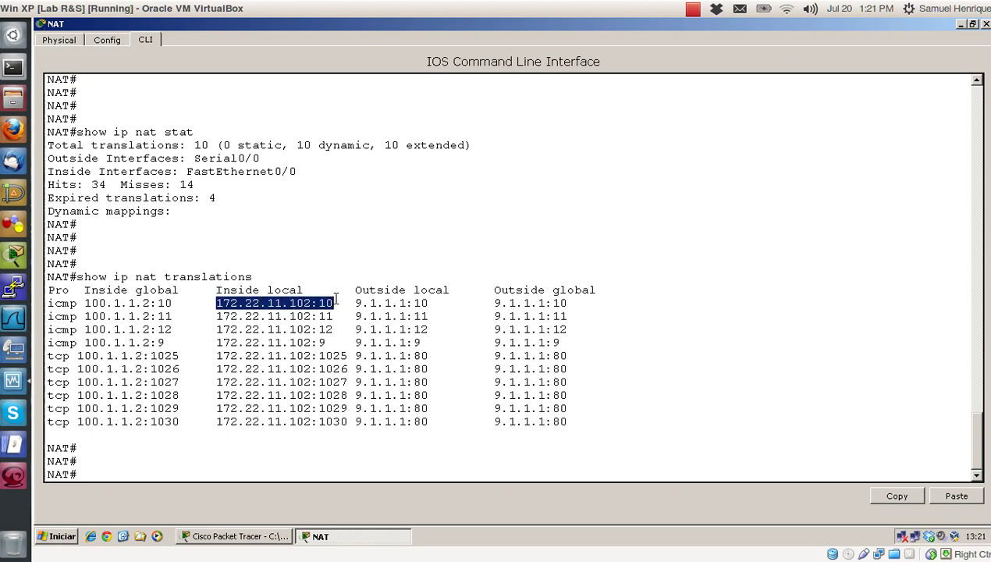
{"action": "left_click", "coordinate": [220, 315]}
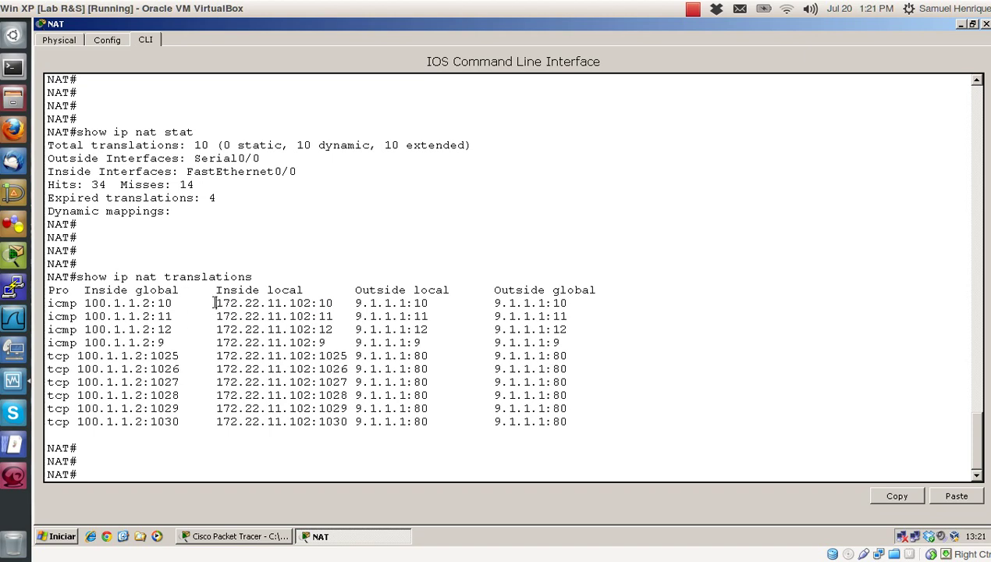
{"action": "left_click_drag", "start_coordinate": [214, 303], "coordinate": [130, 336]}
{"action": "left_click", "coordinate": [130, 336]}
{"action": "left_click_drag", "start_coordinate": [48, 303], "coordinate": [566, 421]}
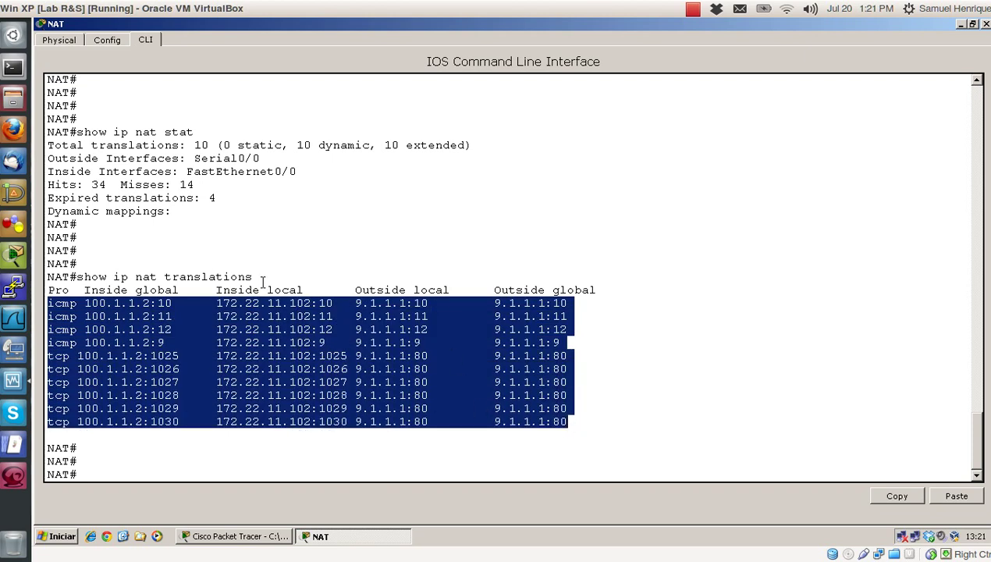
{"action": "left_click", "coordinate": [62, 328]}
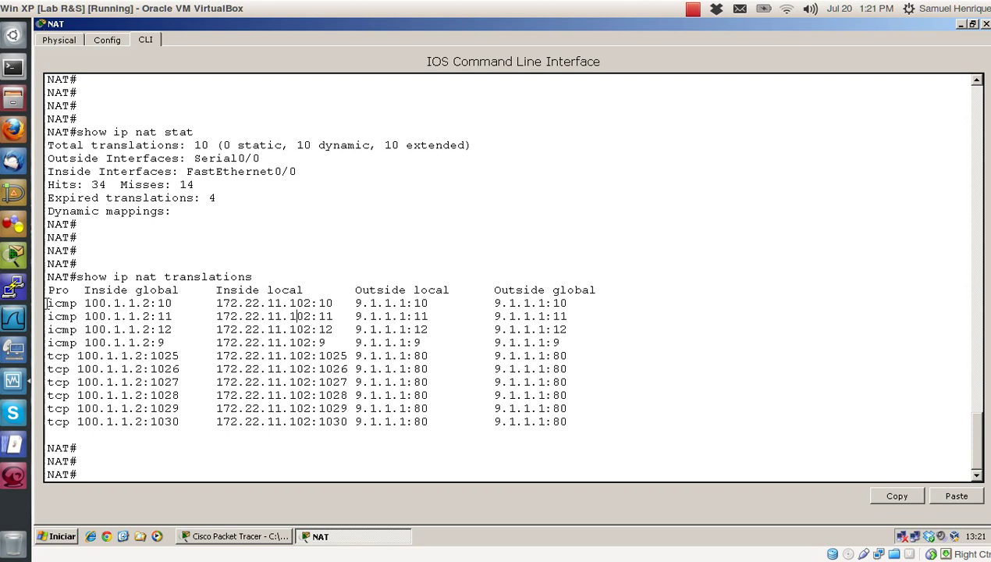
Step: Compare the outside local, outside global and inside global columns, including the inside global address of the first TCP entry
{"action": "left_click_drag", "start_coordinate": [48, 302], "coordinate": [574, 421]}
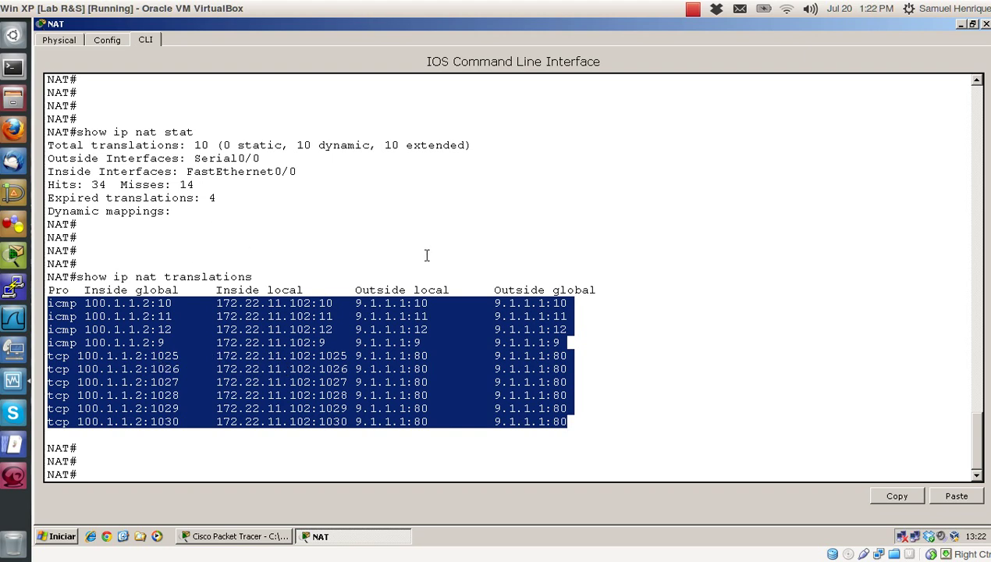
{"action": "left_click_drag", "start_coordinate": [394, 282], "coordinate": [360, 289]}
{"action": "left_click", "coordinate": [362, 290]}
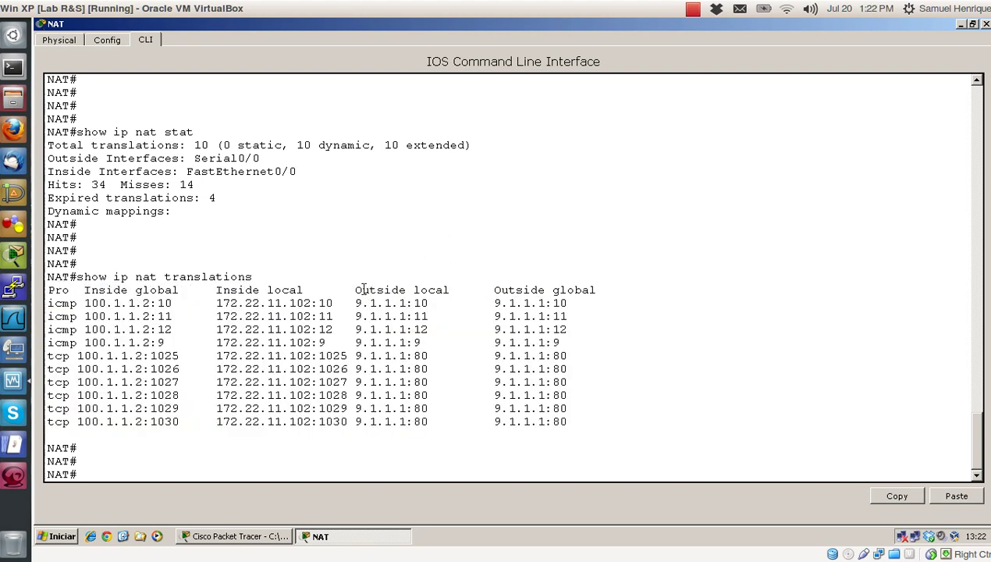
{"action": "left_click_drag", "start_coordinate": [613, 290], "coordinate": [355, 290]}
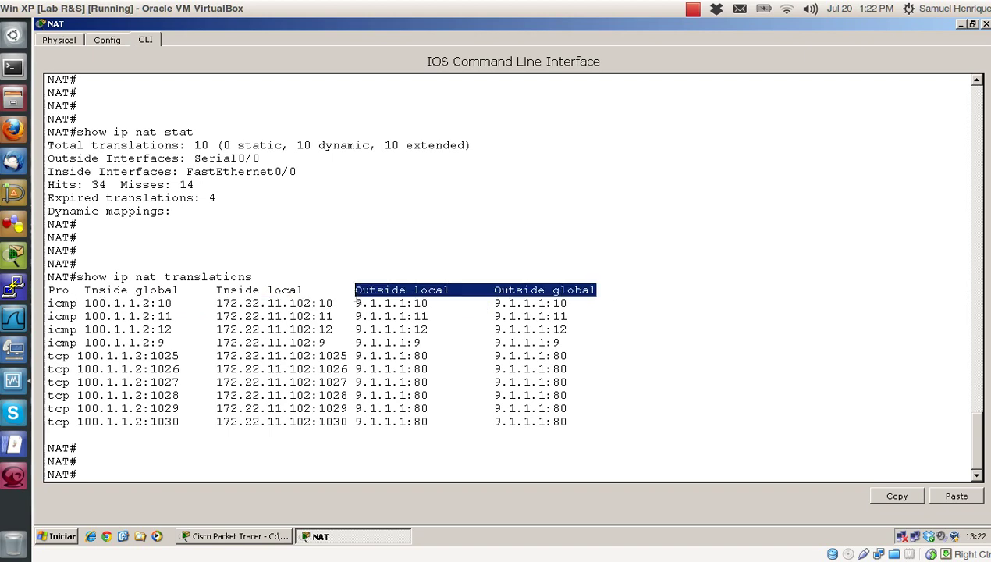
{"action": "mouse_move", "coordinate": [179, 290]}
{"action": "left_mouse_down"}
{"action": "mouse_move", "coordinate": [81, 290]}
{"action": "mouse_move", "coordinate": [180, 290]}
{"action": "left_mouse_up"}
{"action": "left_click", "coordinate": [87, 290]}
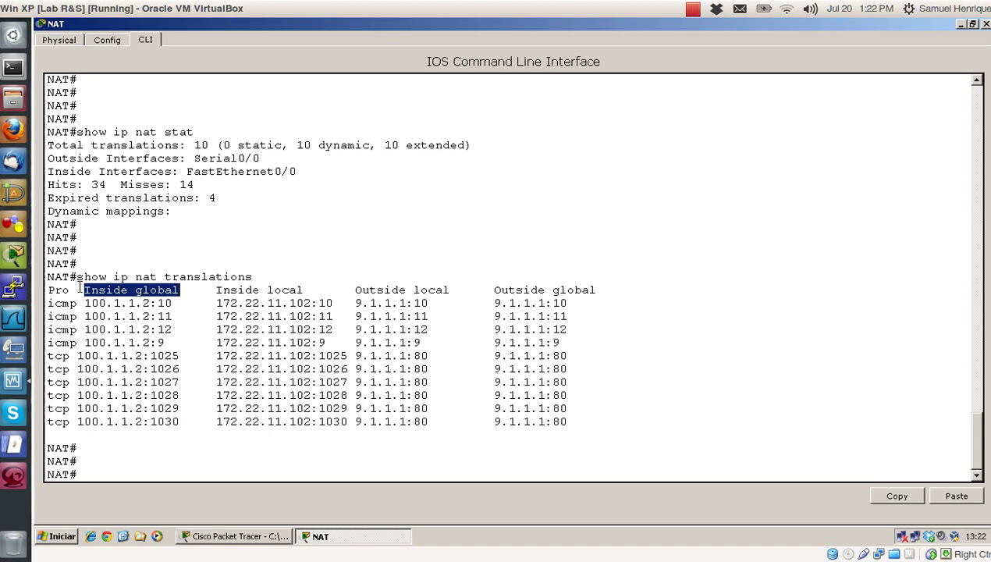
{"action": "left_click", "coordinate": [231, 284]}
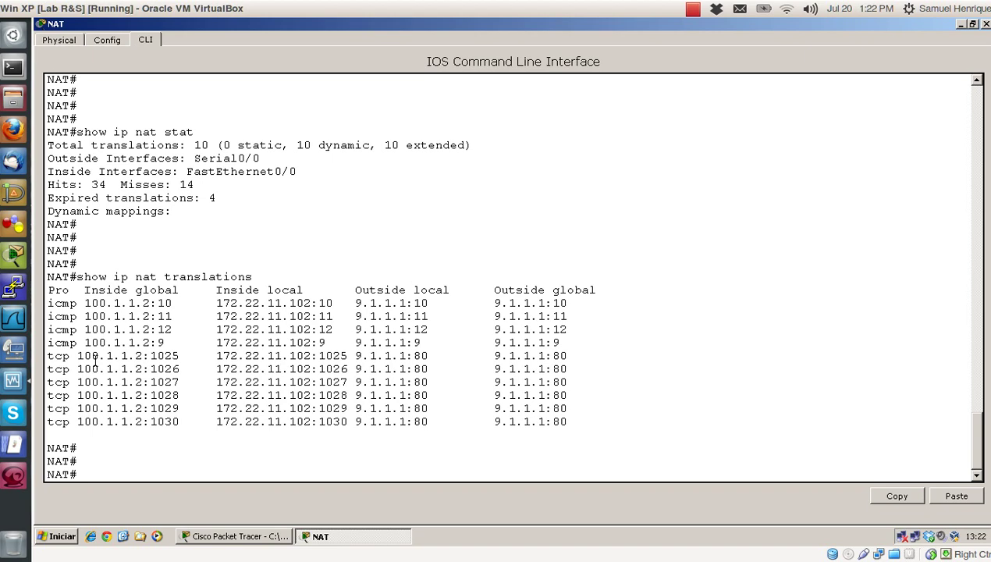
{"action": "left_click_drag", "start_coordinate": [84, 355], "coordinate": [144, 355]}
{"action": "left_click_drag", "start_coordinate": [77, 356], "coordinate": [145, 356]}
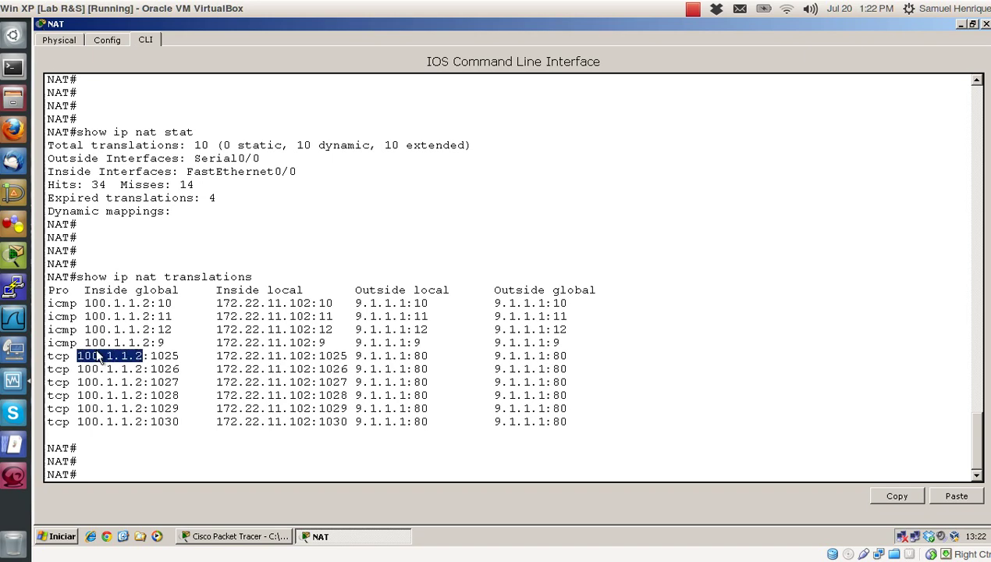
{"action": "left_click", "coordinate": [178, 354]}
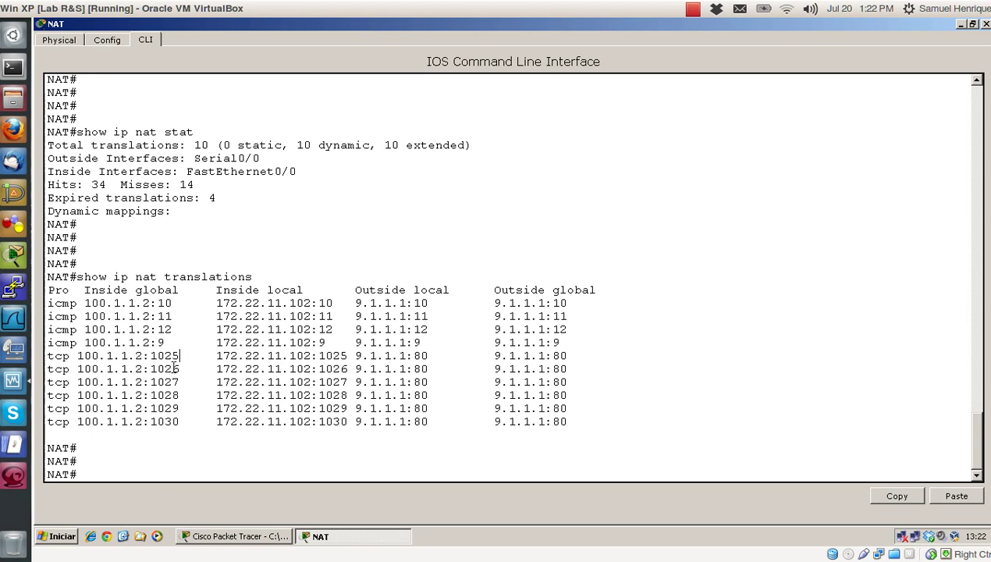
Step: Compare the inside local and inside global ports of the first two TCP translations, and review the whole table again
{"action": "left_click_drag", "start_coordinate": [219, 355], "coordinate": [228, 355]}
{"action": "left_click", "coordinate": [231, 354]}
{"action": "left_click_drag", "start_coordinate": [355, 312], "coordinate": [482, 474]}
{"action": "left_click", "coordinate": [355, 316]}
{"action": "left_click", "coordinate": [479, 311]}
{"action": "left_click_drag", "start_coordinate": [319, 357], "coordinate": [347, 355]}
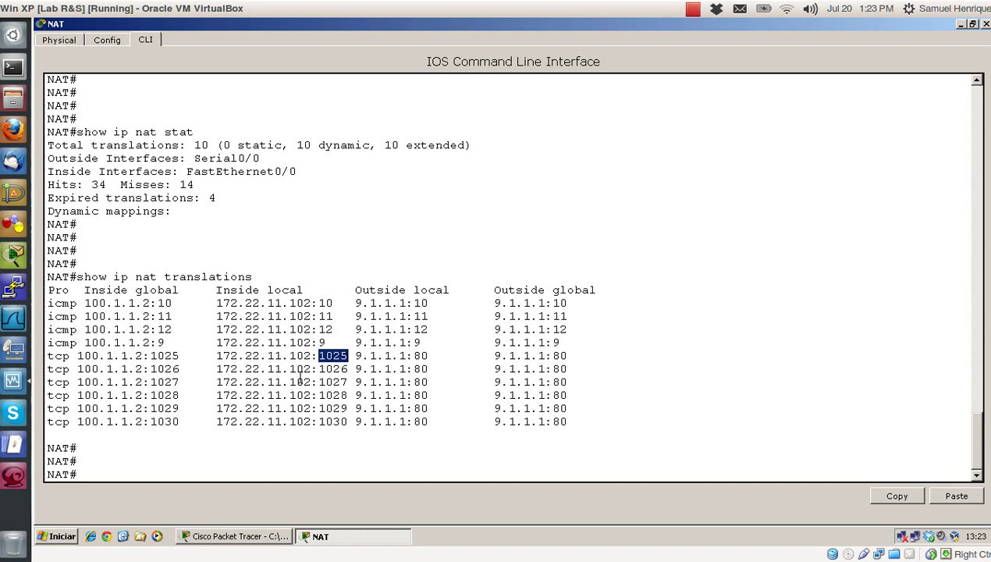
{"action": "left_click_drag", "start_coordinate": [317, 355], "coordinate": [293, 355]}
{"action": "left_click_drag", "start_coordinate": [216, 356], "coordinate": [340, 364]}
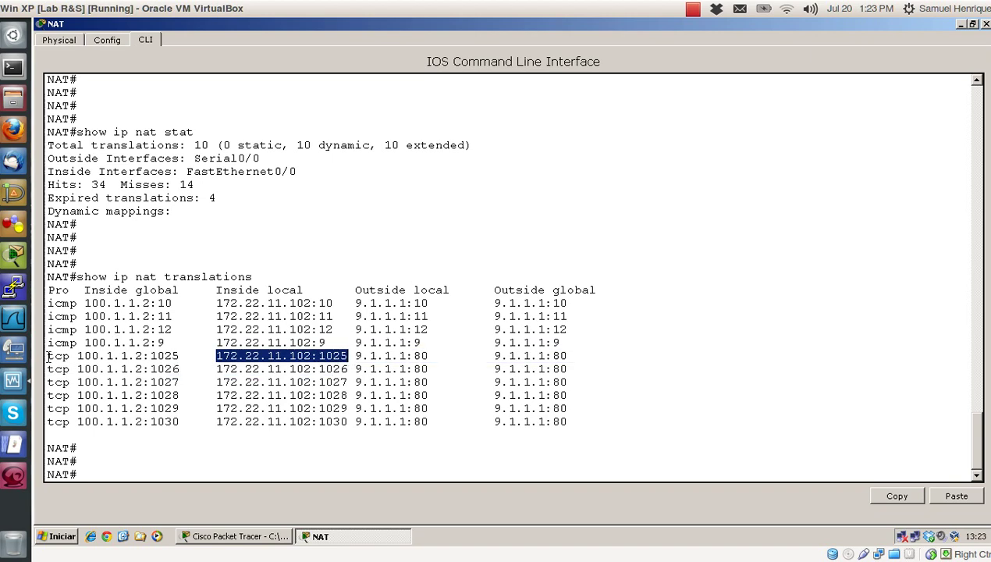
{"action": "left_click_drag", "start_coordinate": [48, 356], "coordinate": [180, 356]}
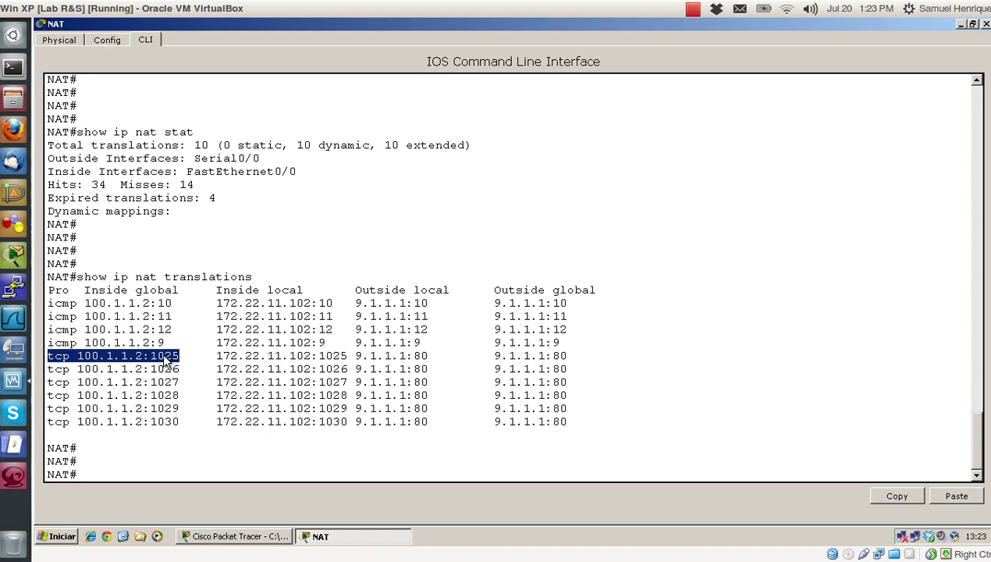
{"action": "left_click", "coordinate": [342, 356]}
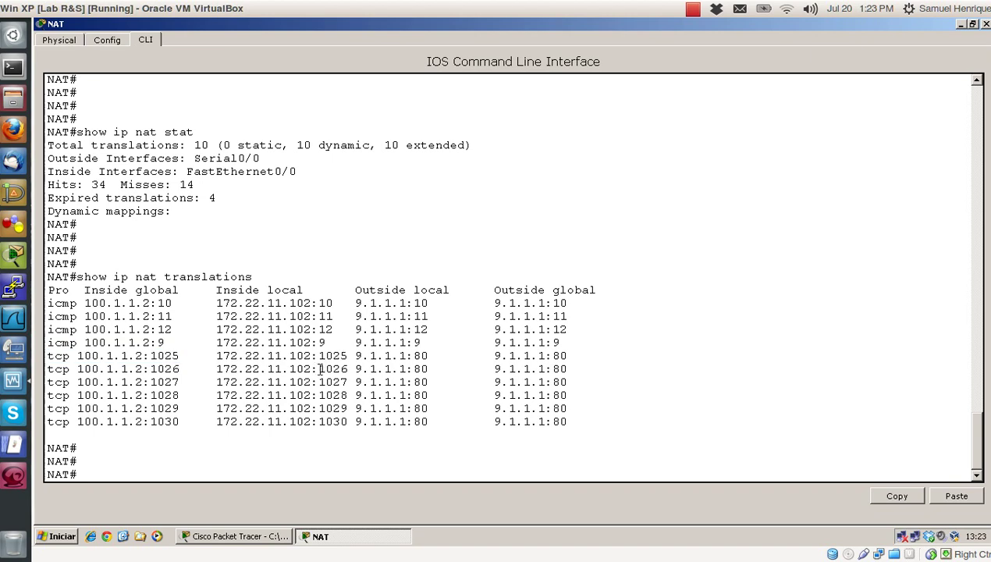
{"action": "left_click_drag", "start_coordinate": [319, 368], "coordinate": [349, 371]}
{"action": "left_click_drag", "start_coordinate": [154, 368], "coordinate": [185, 369]}
{"action": "left_click", "coordinate": [189, 368]}
{"action": "left_click_drag", "start_coordinate": [597, 426], "coordinate": [49, 302]}
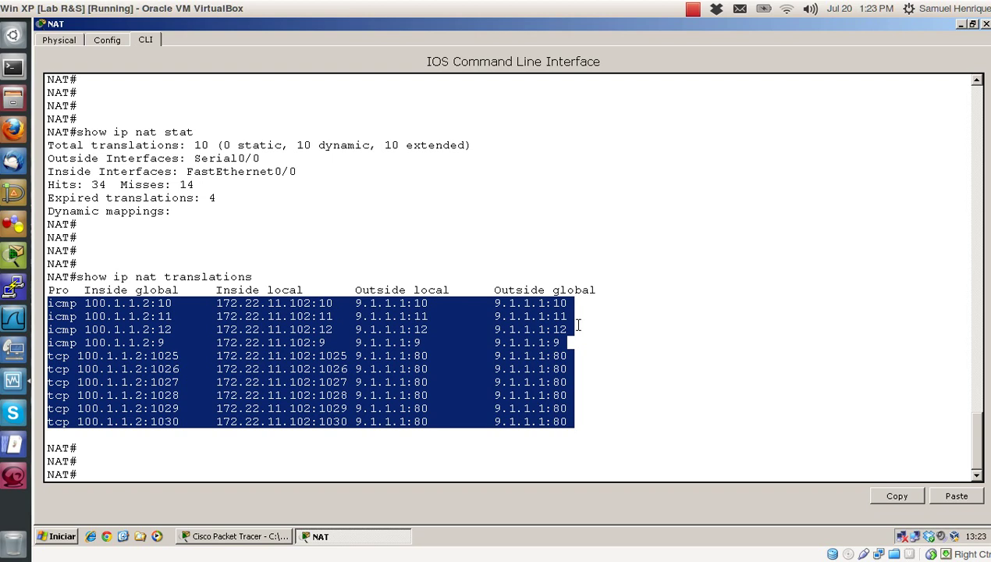
{"action": "left_click", "coordinate": [555, 356]}
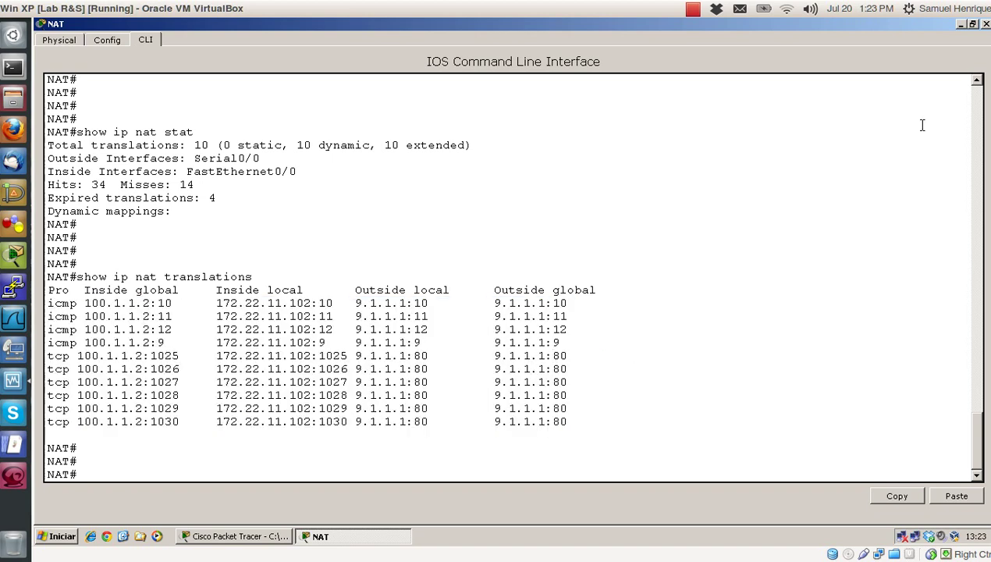
Step: Close the router's console and, in simulation mode, send a simple PDU from PC 172.22.11.102 to server 9.1.1.1
{"action": "left_click", "coordinate": [985, 27]}
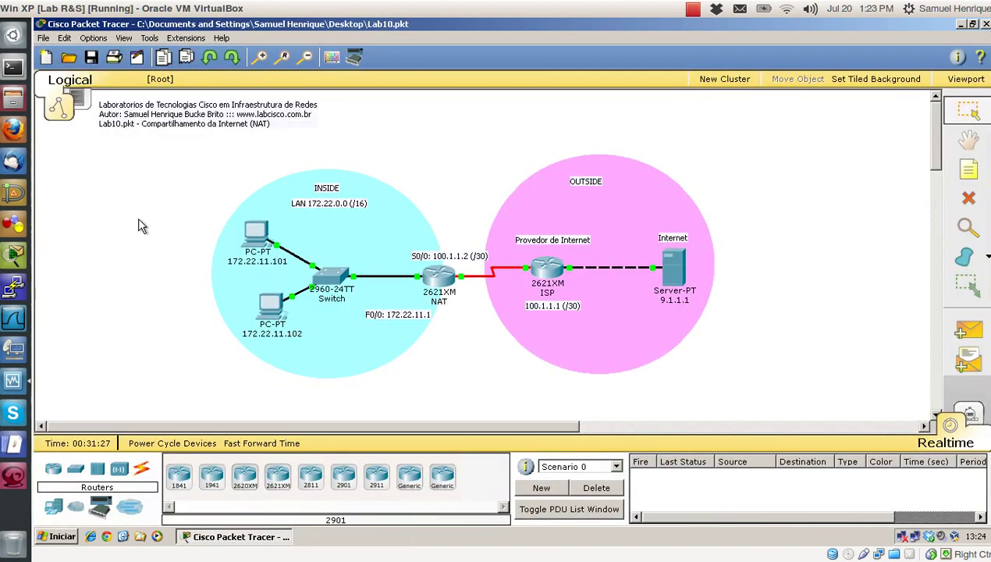
{"action": "left_click", "coordinate": [967, 332]}
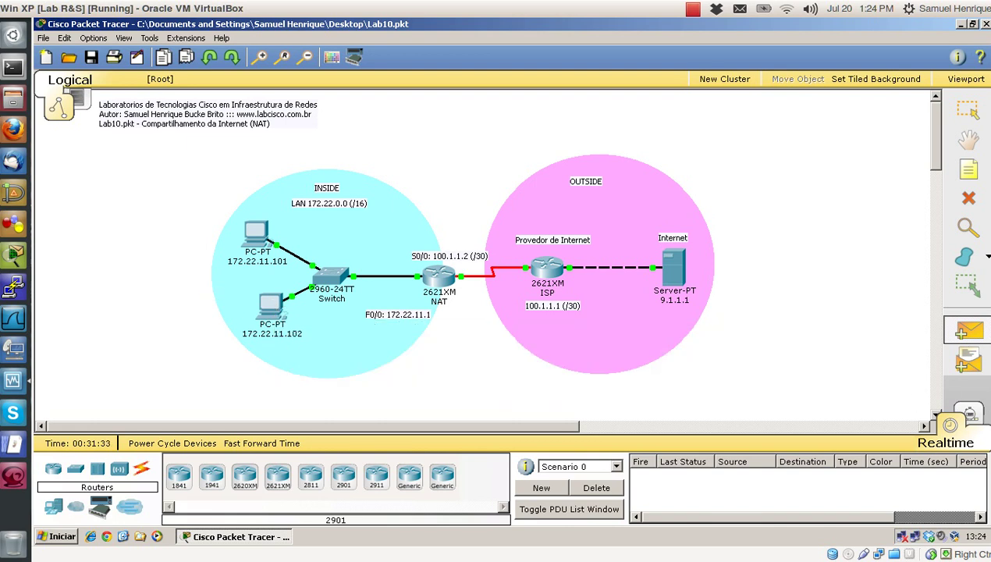
{"action": "left_click", "coordinate": [971, 420]}
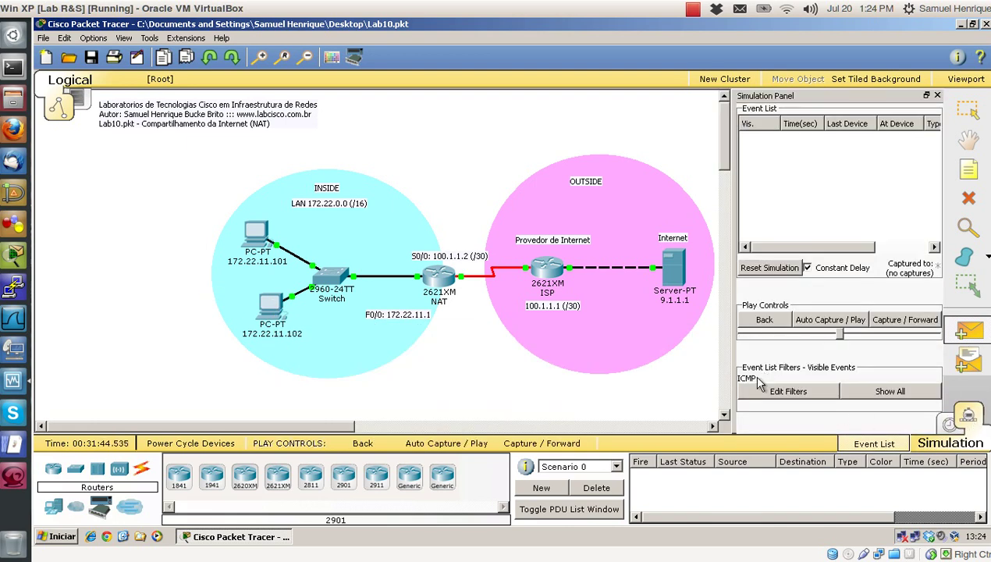
{"action": "left_click", "coordinate": [874, 443]}
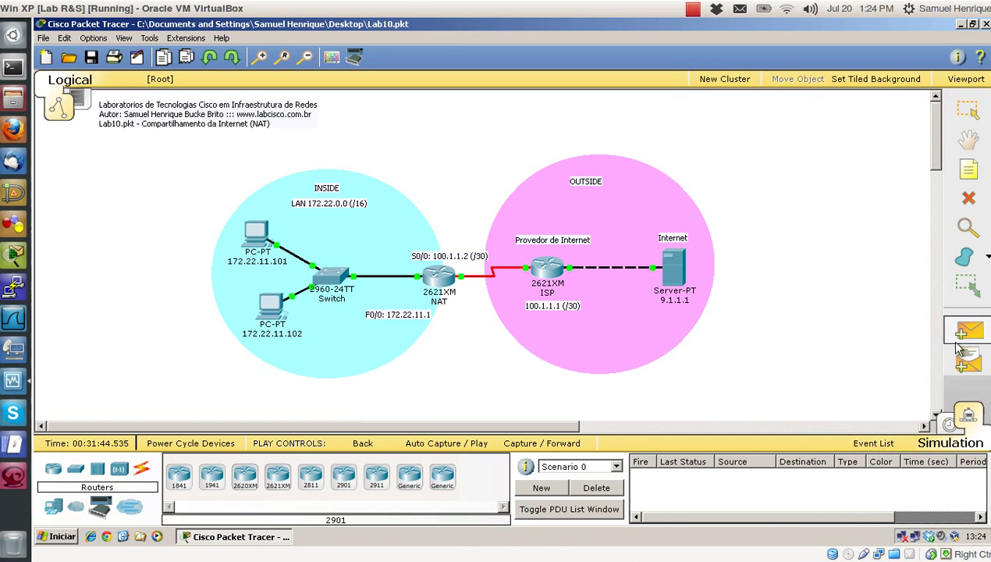
{"action": "left_click", "coordinate": [264, 306]}
{"action": "left_click", "coordinate": [675, 269]}
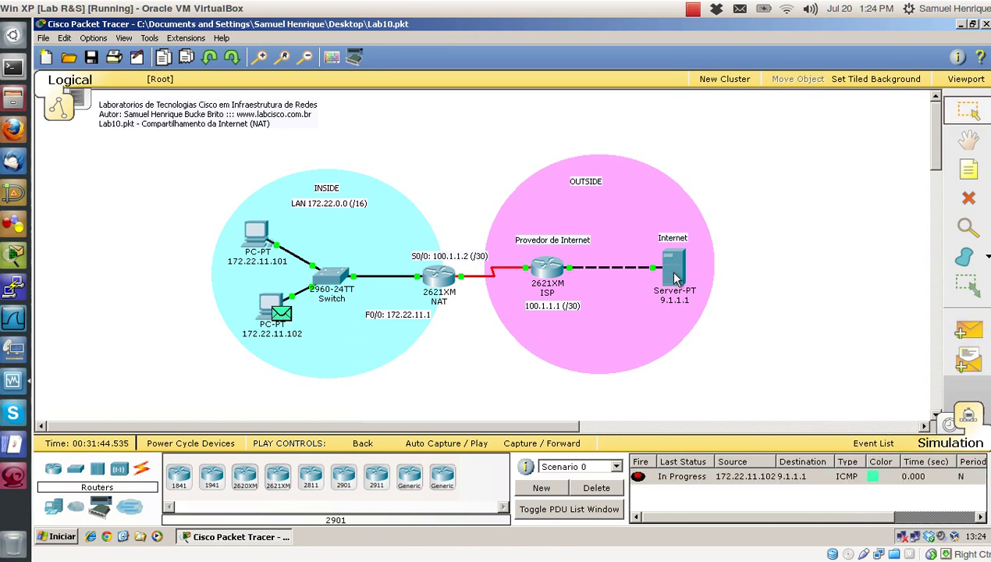
Step: Advance the simulated packet to the switch and inspect its PDU information there
{"action": "left_click", "coordinate": [476, 453]}
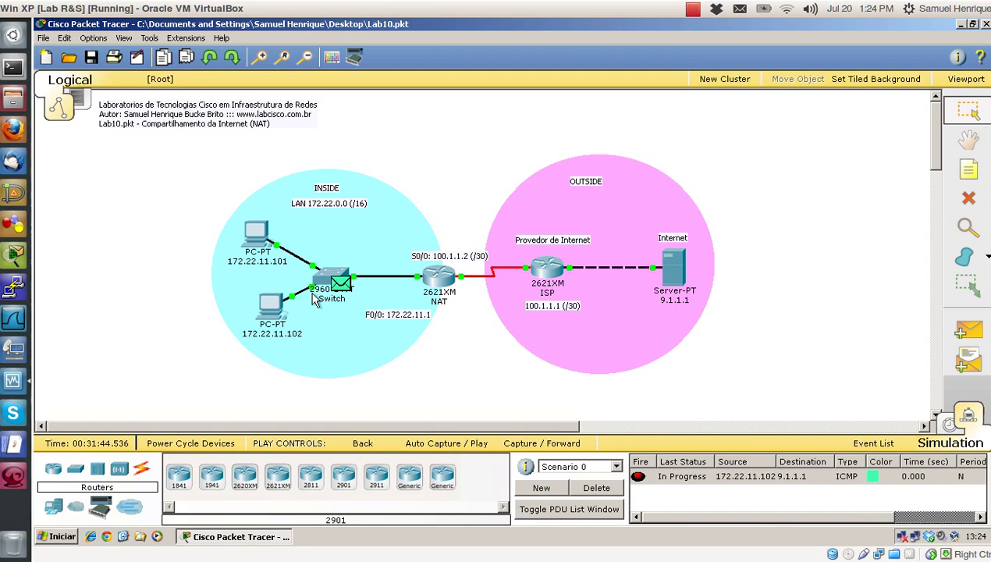
{"action": "left_click", "coordinate": [342, 287]}
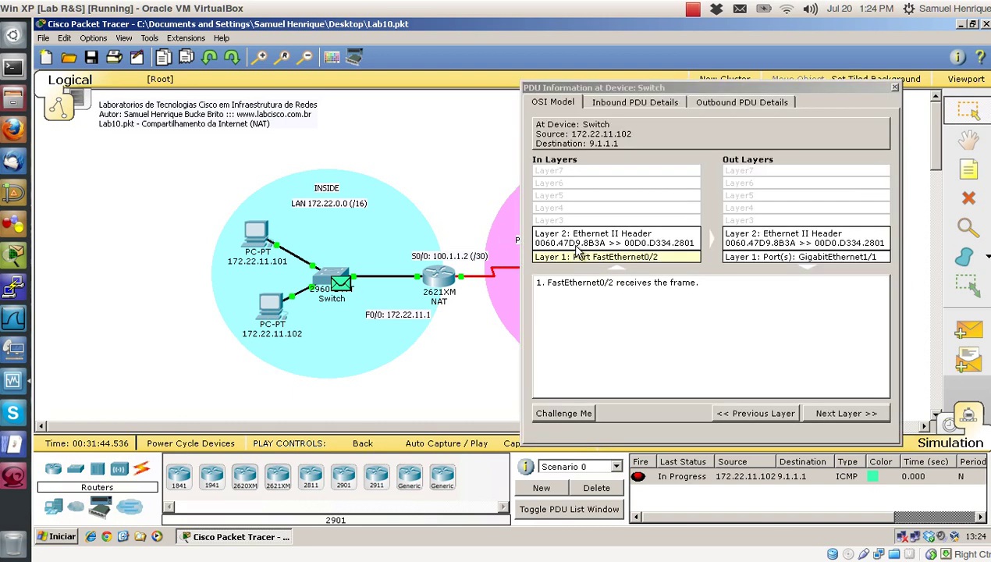
{"action": "left_click", "coordinate": [894, 86]}
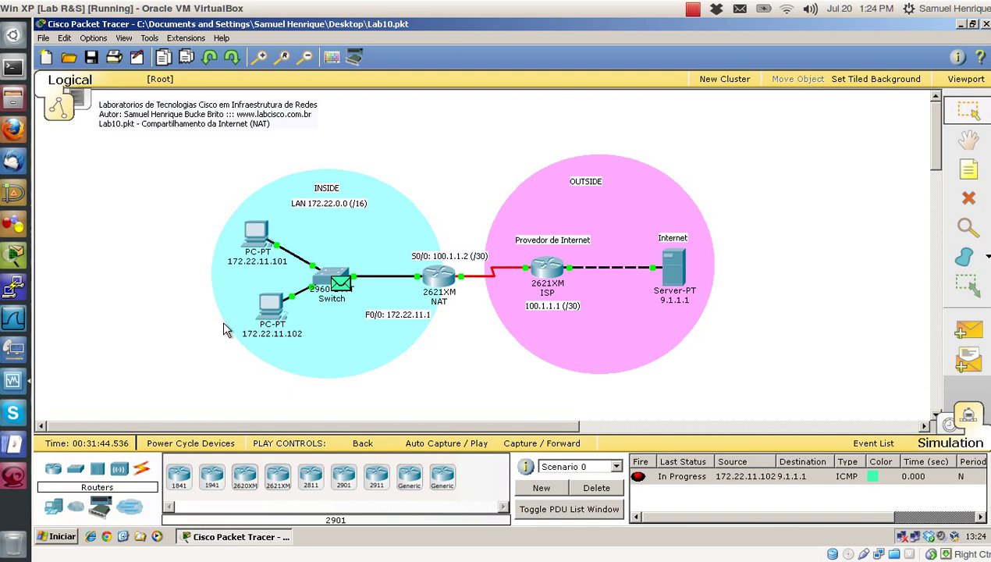
Step: Advance the packet to the NAT router and examine its inbound Layer 3, outbound Layer 1 and outbound Layer 3 details
{"action": "left_click", "coordinate": [462, 450]}
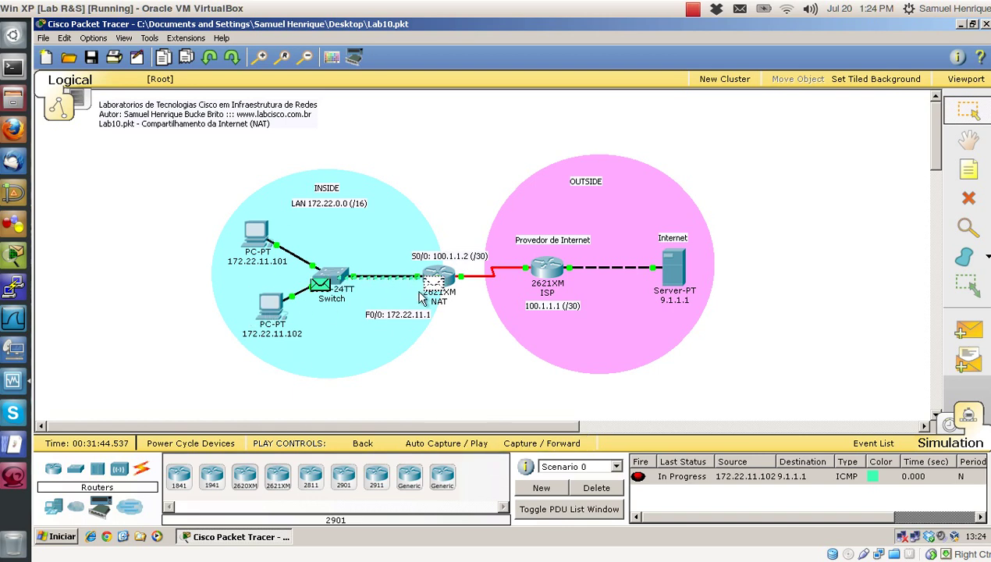
{"action": "mouse_move", "coordinate": [443, 290]}
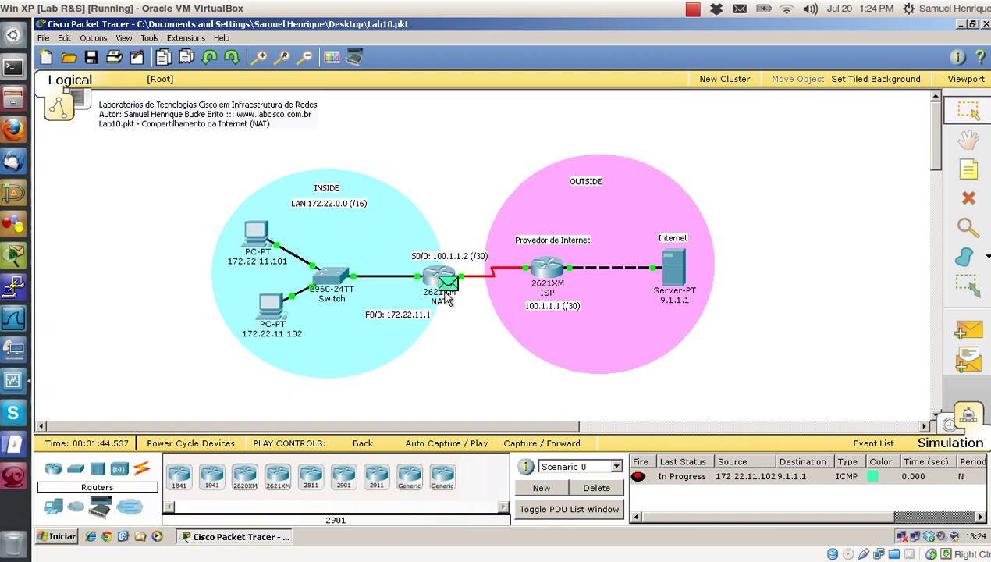
{"action": "left_click", "coordinate": [449, 288]}
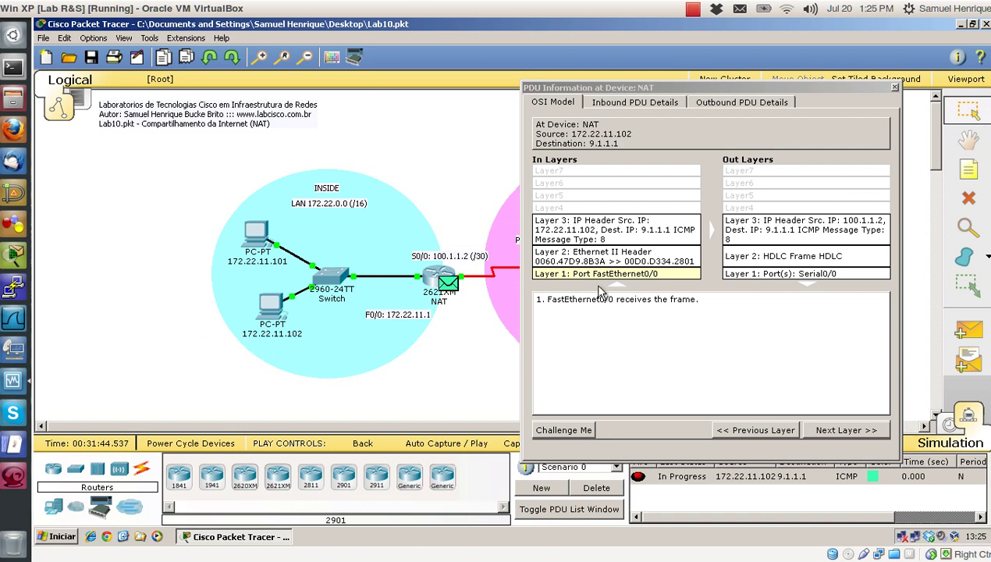
{"action": "left_click", "coordinate": [654, 237]}
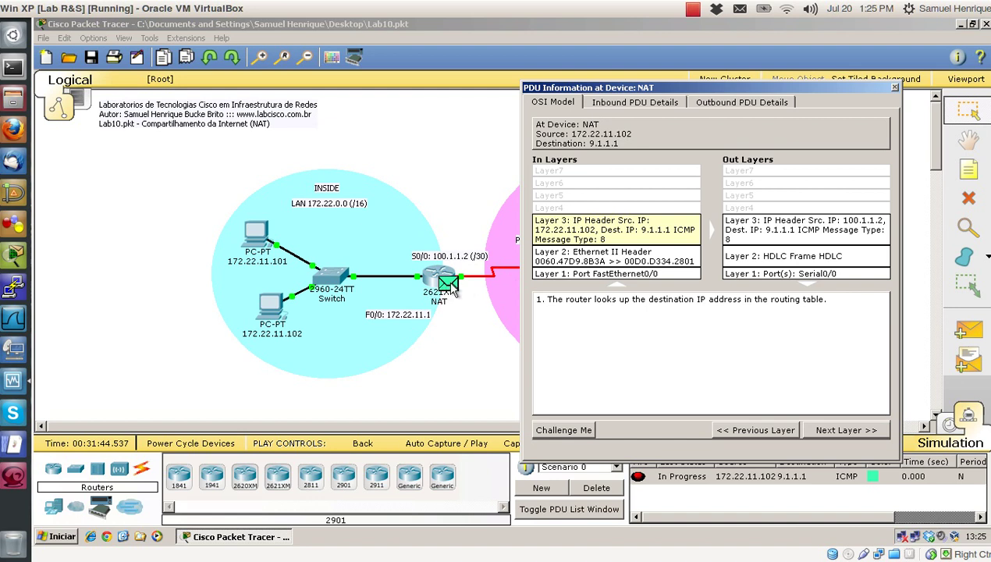
{"action": "left_click", "coordinate": [790, 275]}
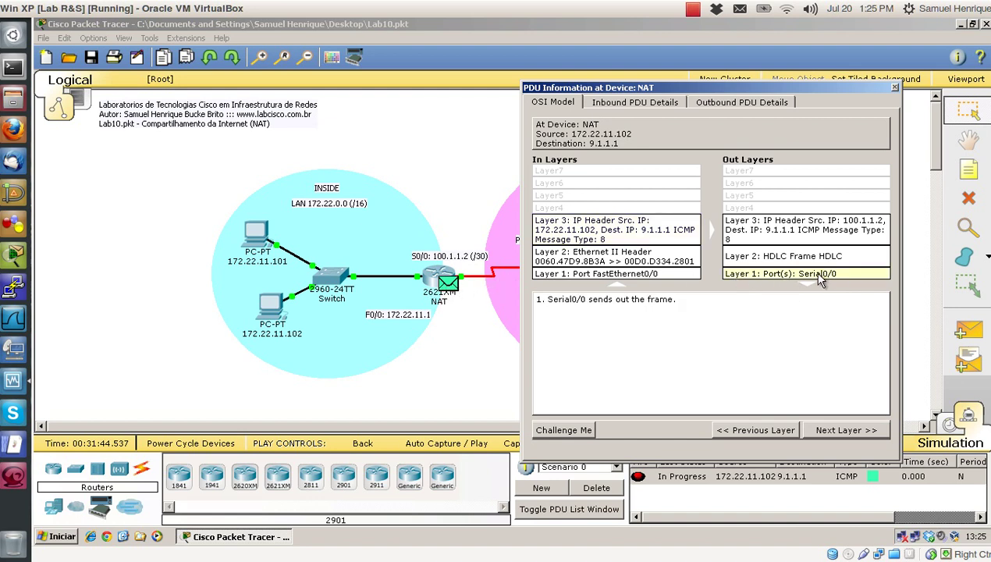
{"action": "left_click", "coordinate": [779, 233]}
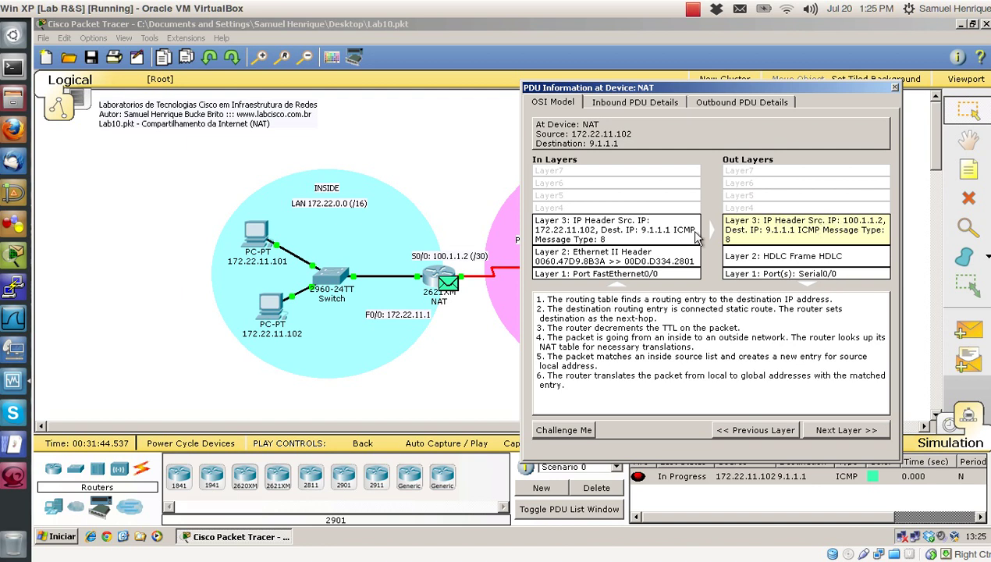
Step: Compare the packet's inbound and outbound Layer 3 headers at the NAT router to follow the source address translation
{"action": "left_click", "coordinate": [624, 232]}
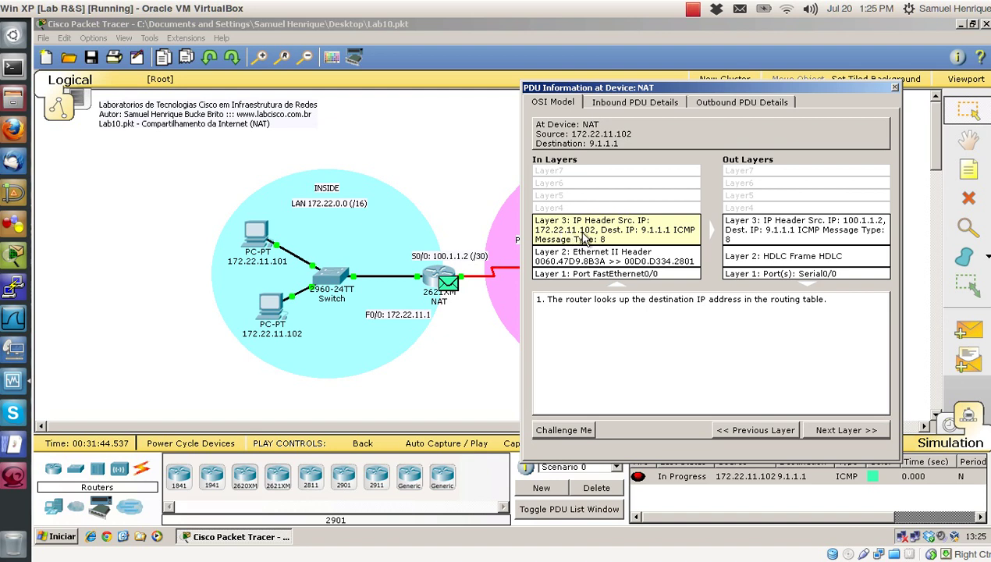
{"action": "left_click", "coordinate": [739, 238]}
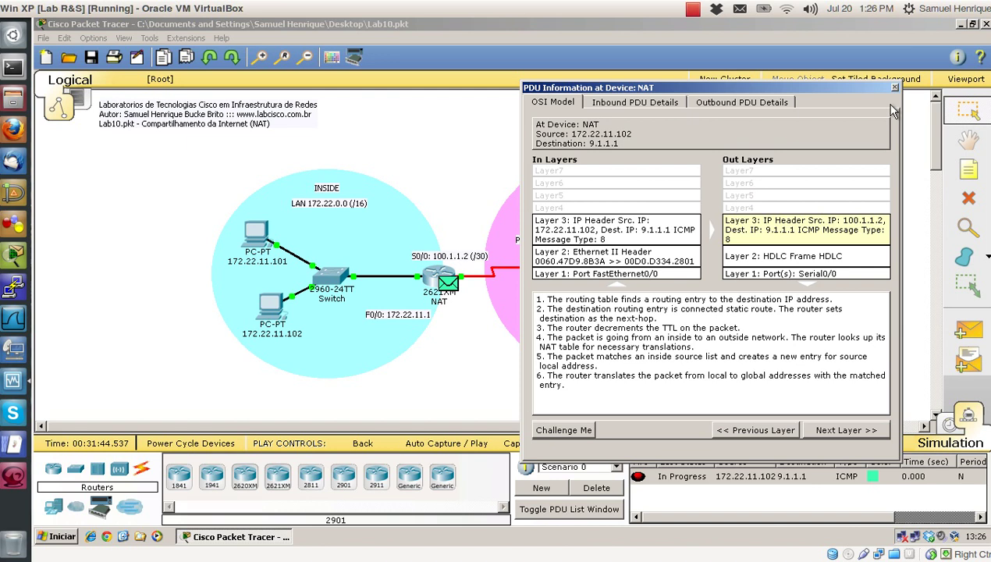
{"action": "left_click", "coordinate": [608, 234]}
{"action": "left_click", "coordinate": [791, 233]}
{"action": "left_click", "coordinate": [636, 233]}
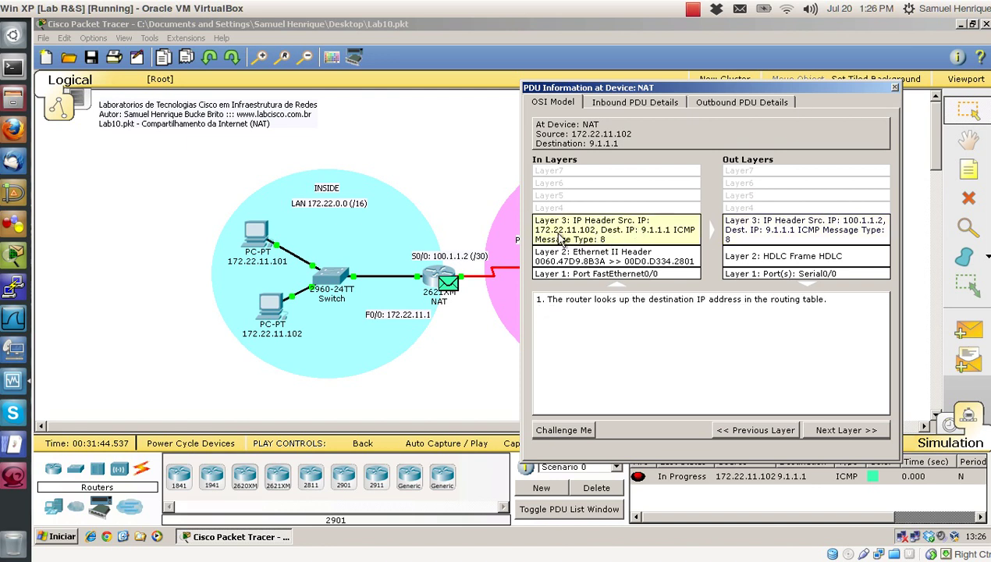
{"action": "left_click", "coordinate": [771, 233]}
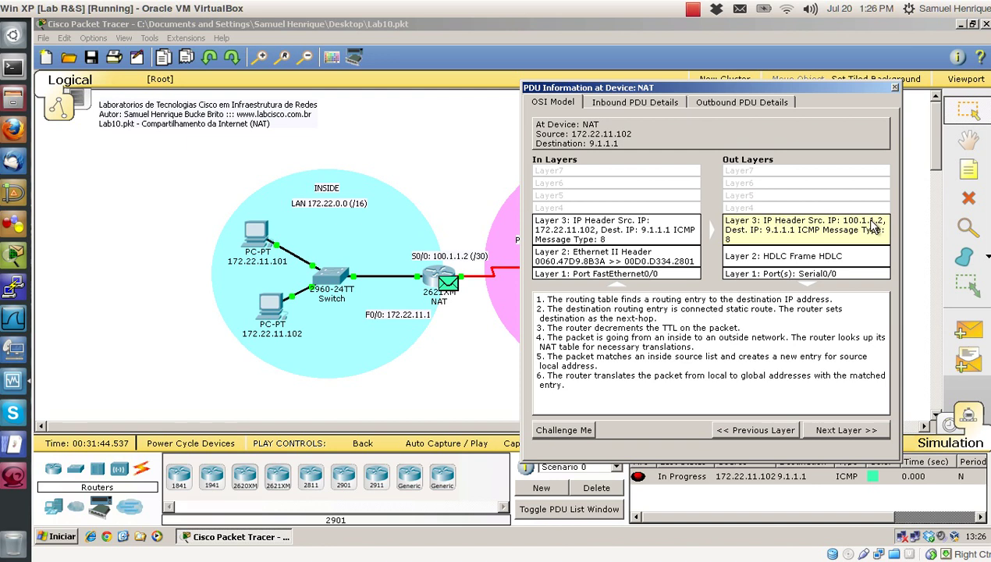
{"action": "left_click", "coordinate": [894, 89]}
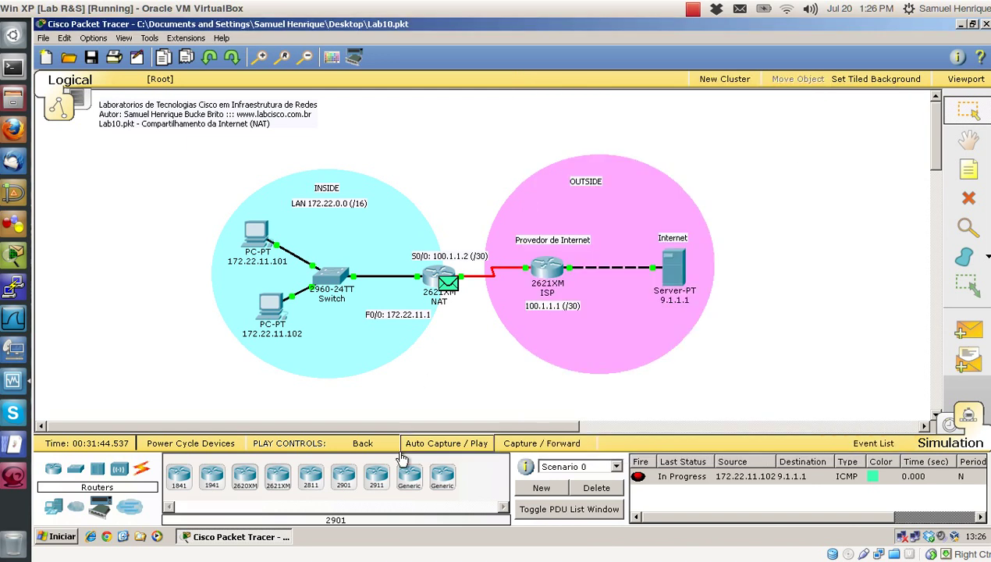
Step: Advance the packet through the ISP router to server 9.1.1.1 and inspect the outbound Layer 3 header of its reply
{"action": "left_click", "coordinate": [538, 446]}
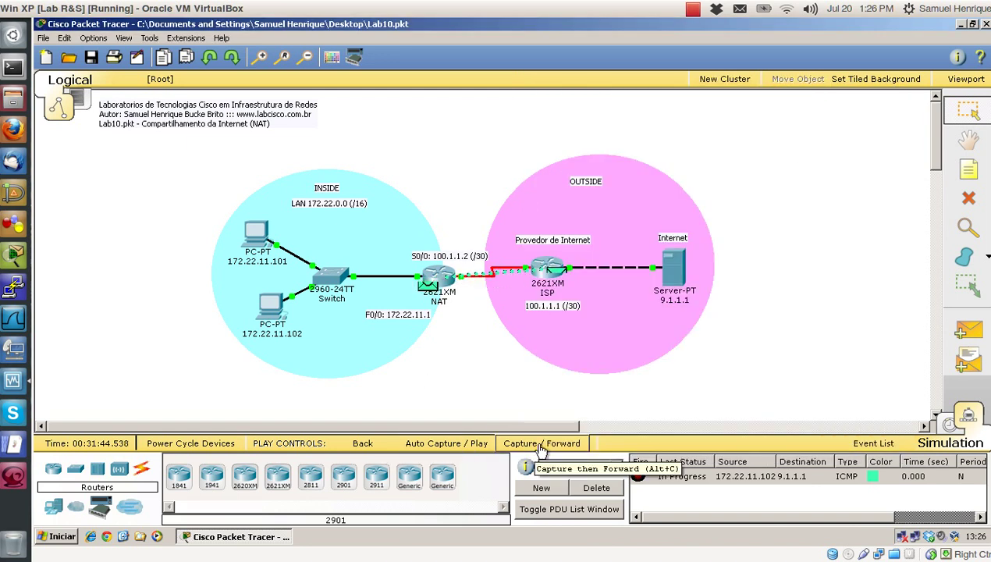
{"action": "left_click", "coordinate": [539, 446]}
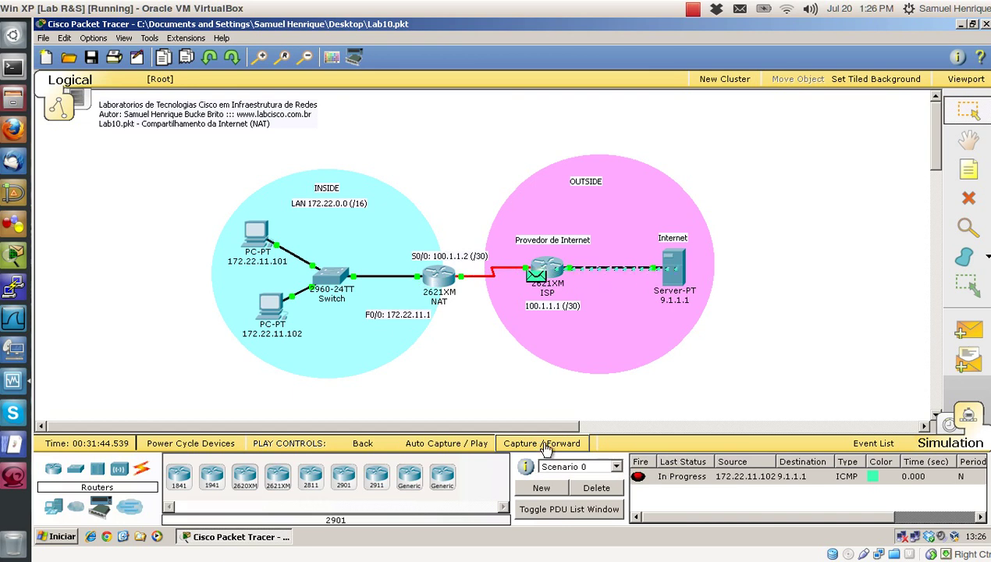
{"action": "left_click", "coordinate": [676, 270]}
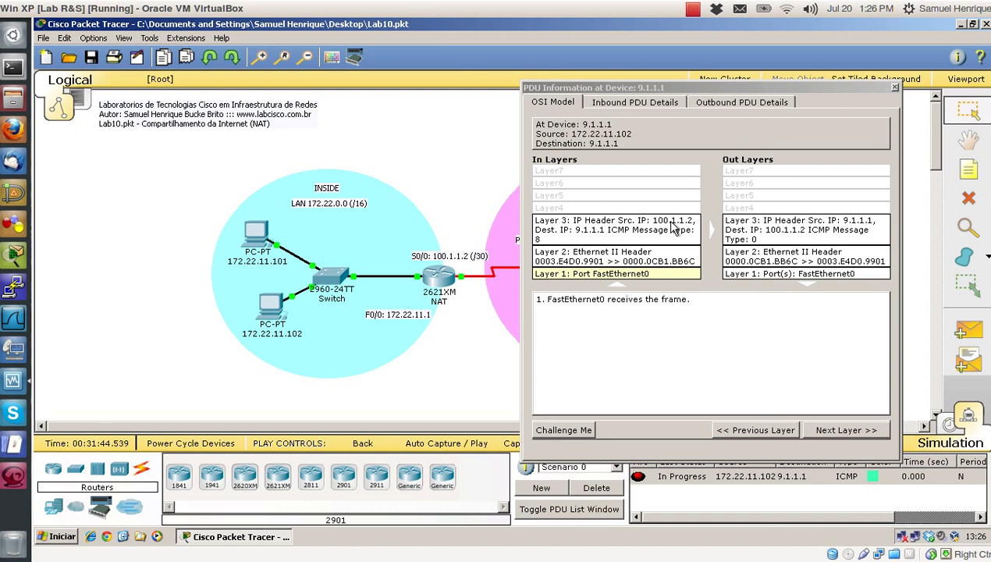
{"action": "left_click", "coordinate": [768, 234]}
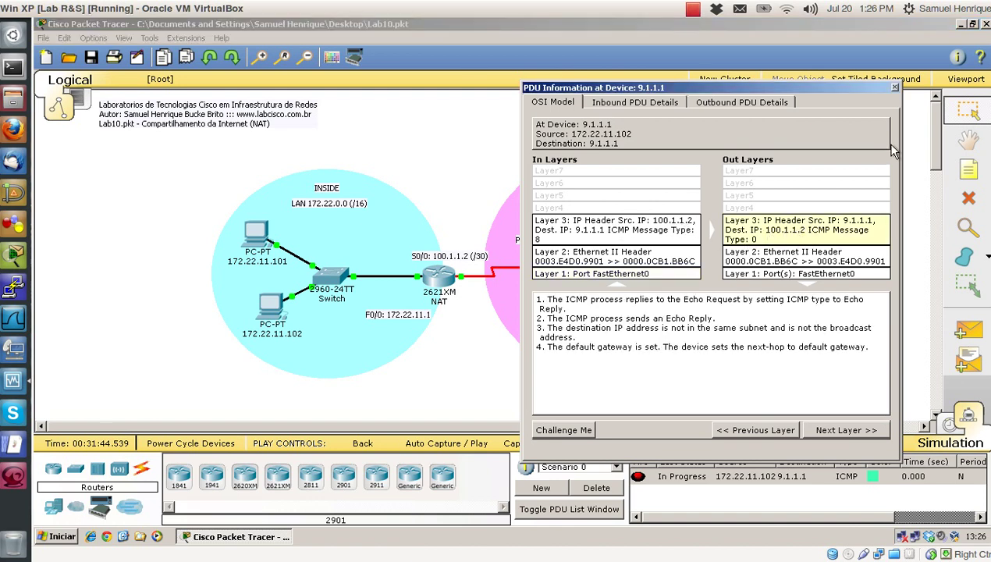
{"action": "left_click", "coordinate": [894, 87]}
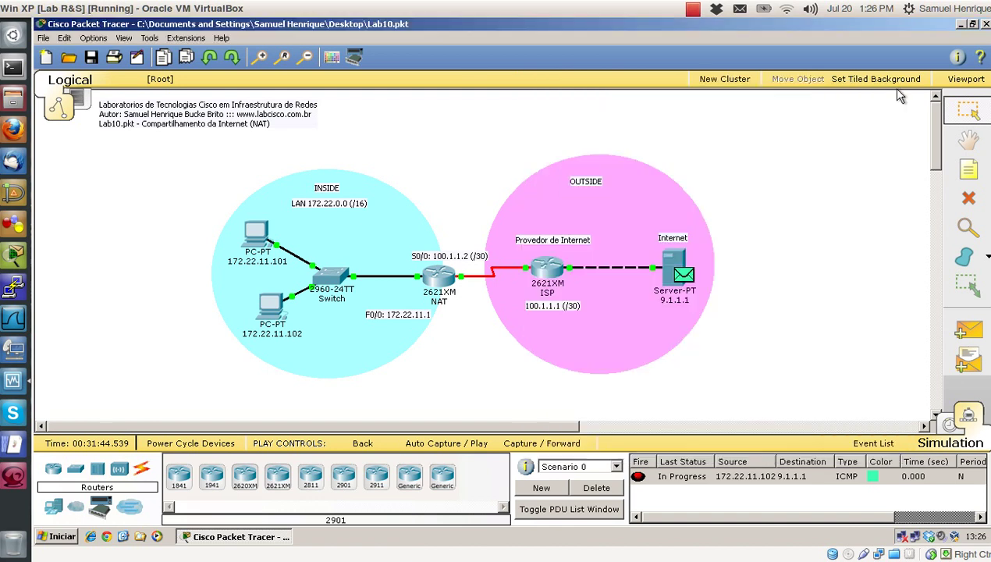
Step: Advance the reply to the NAT router and examine its inbound Layers 1 to 3 and outbound Layer 3 details
{"action": "left_click", "coordinate": [511, 447]}
{"action": "left_click", "coordinate": [513, 448]}
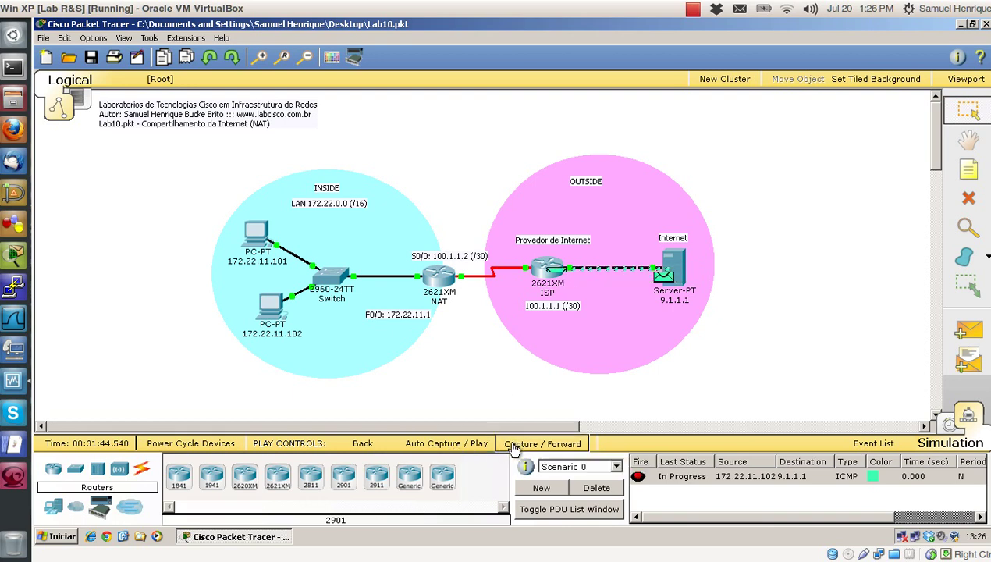
{"action": "left_click", "coordinate": [447, 278]}
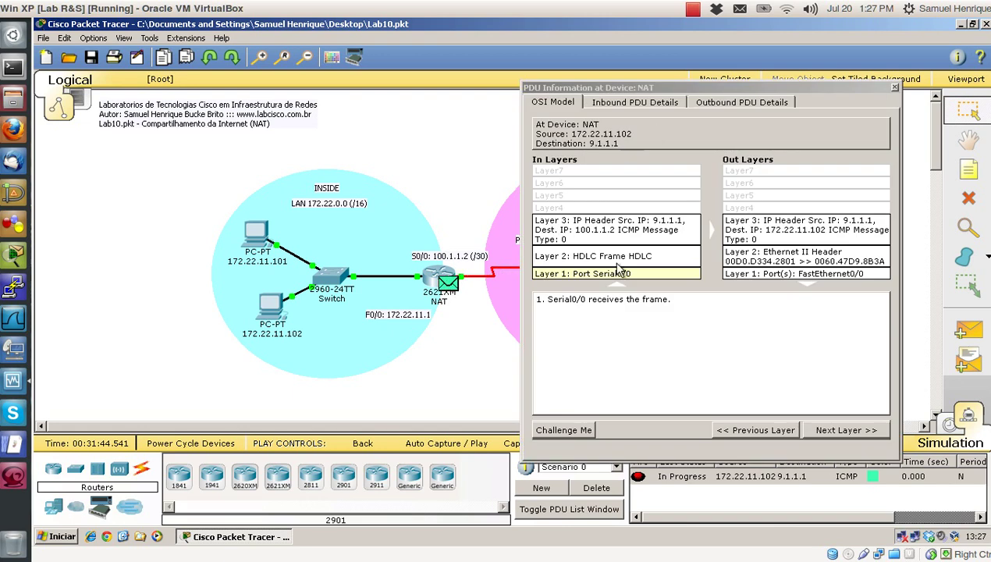
{"action": "left_click", "coordinate": [555, 275]}
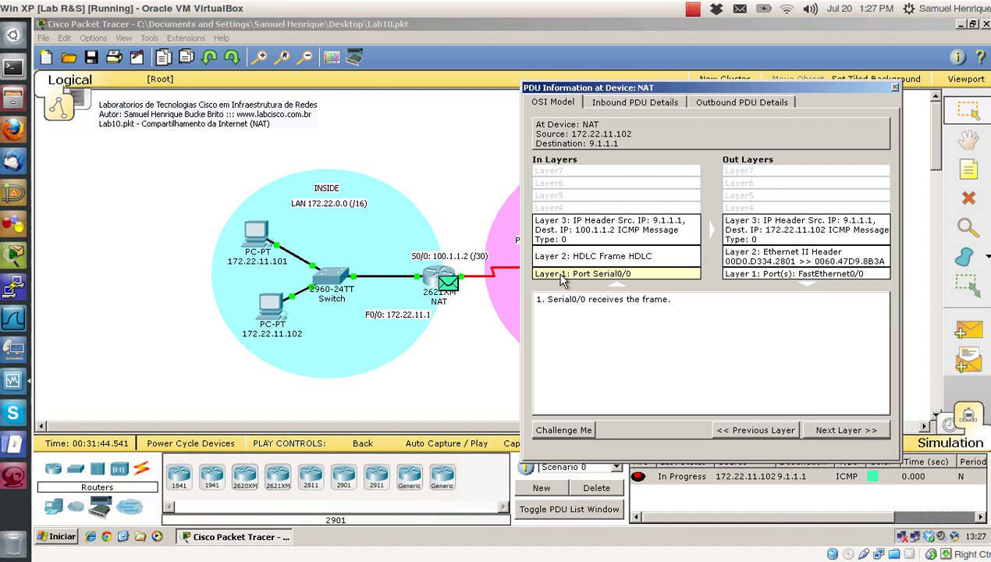
{"action": "left_click", "coordinate": [588, 258]}
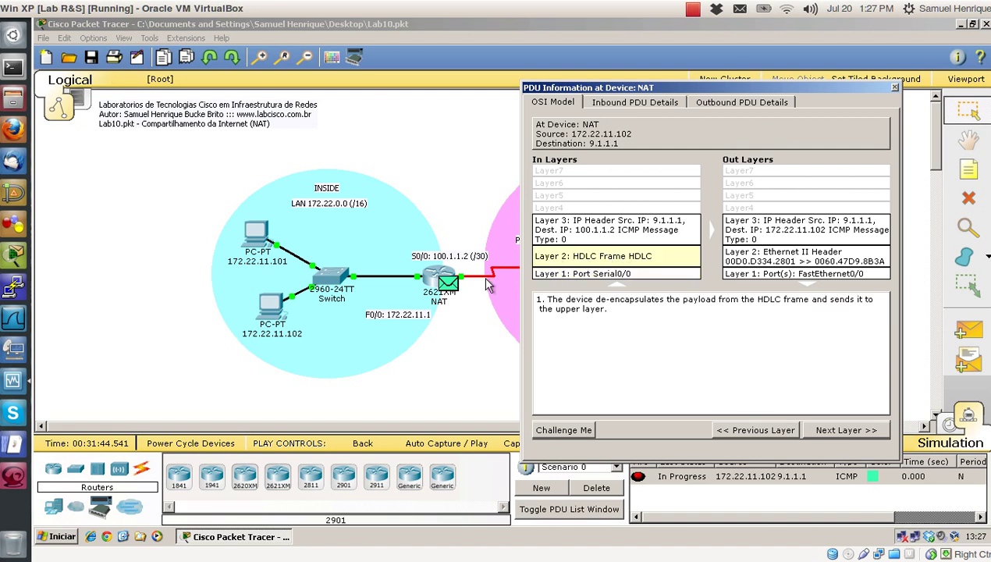
{"action": "left_click", "coordinate": [620, 232]}
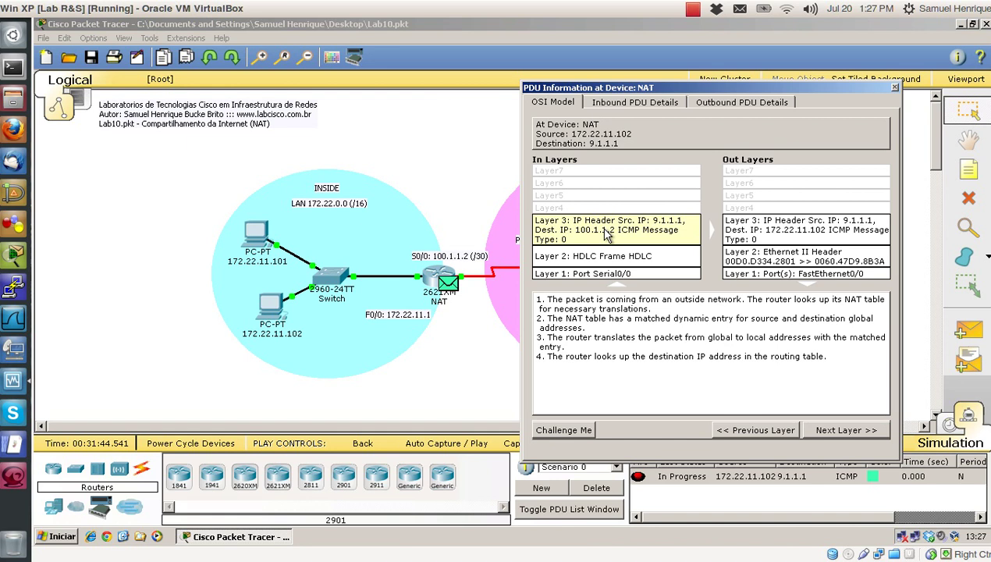
{"action": "left_click", "coordinate": [787, 234]}
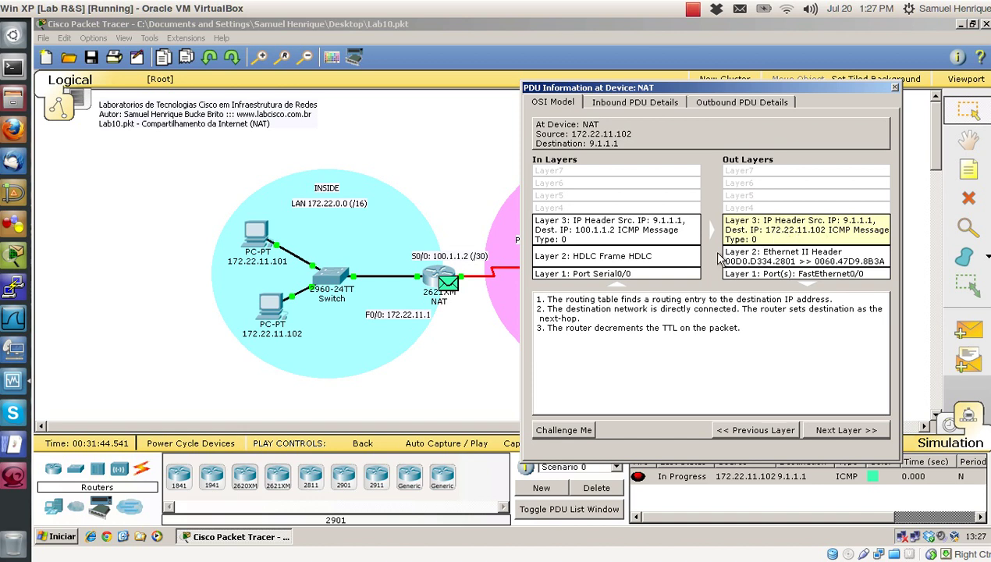
{"action": "left_click", "coordinate": [894, 88]}
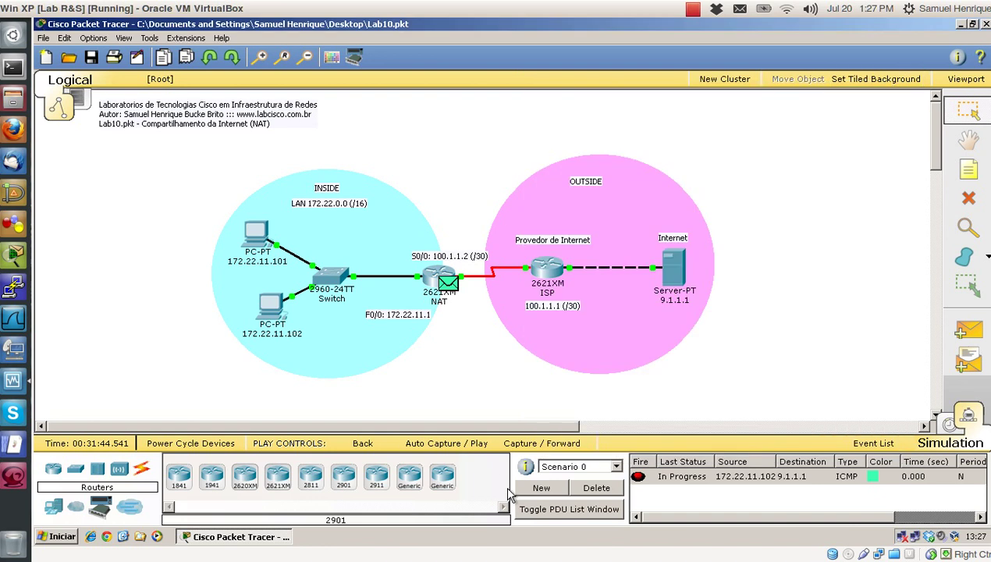
Step: Return to realtime mode, load 9.1.1.1 in the web browser of PC 172.22.11.102, and move its window clear of the LAN devices
{"action": "left_click", "coordinate": [949, 424]}
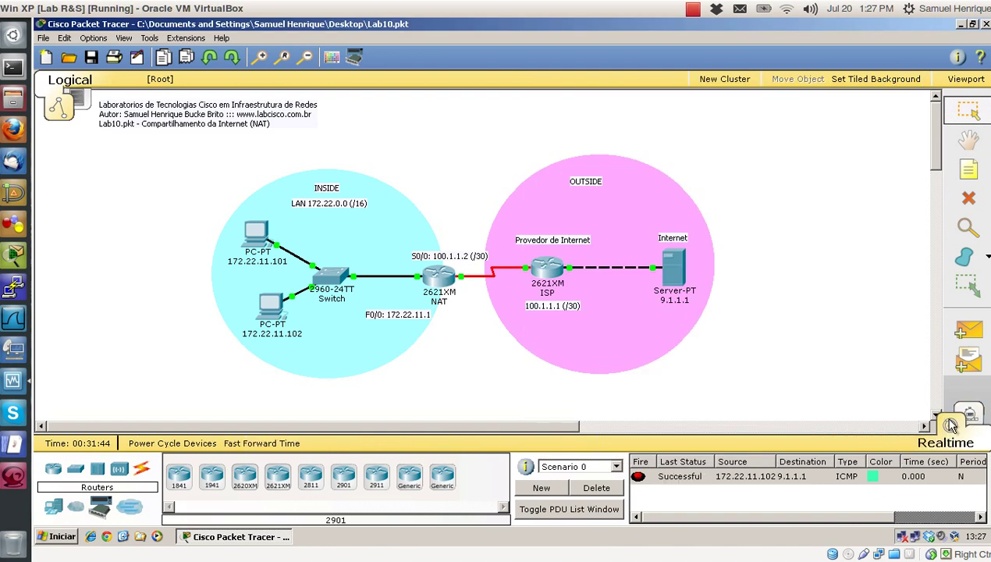
{"action": "left_click", "coordinate": [270, 305]}
{"action": "left_click", "coordinate": [700, 181]}
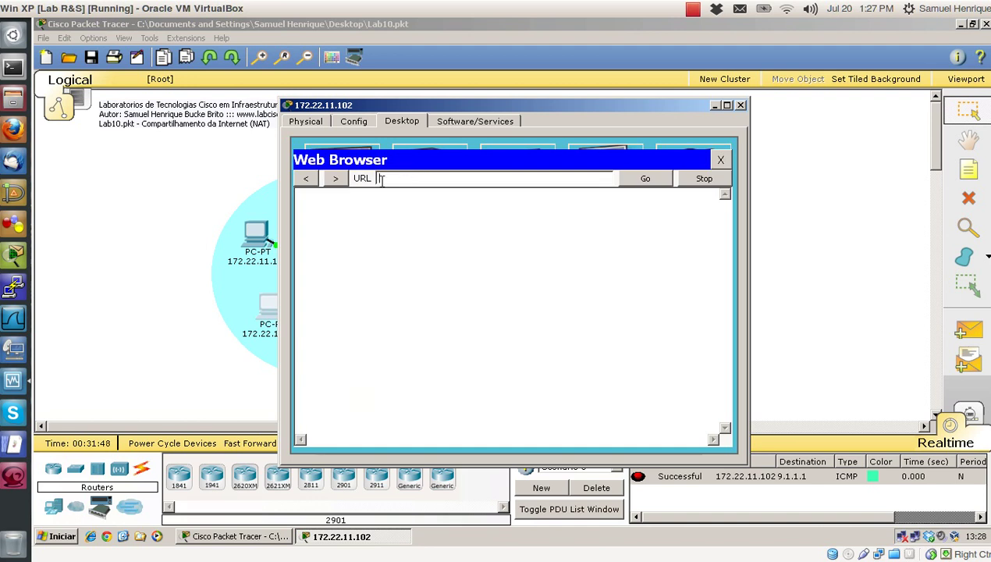
{"action": "left_click", "coordinate": [382, 179]}
{"action": "type", "text": "9.1.1.1"}
{"action": "key", "text": "Return"}
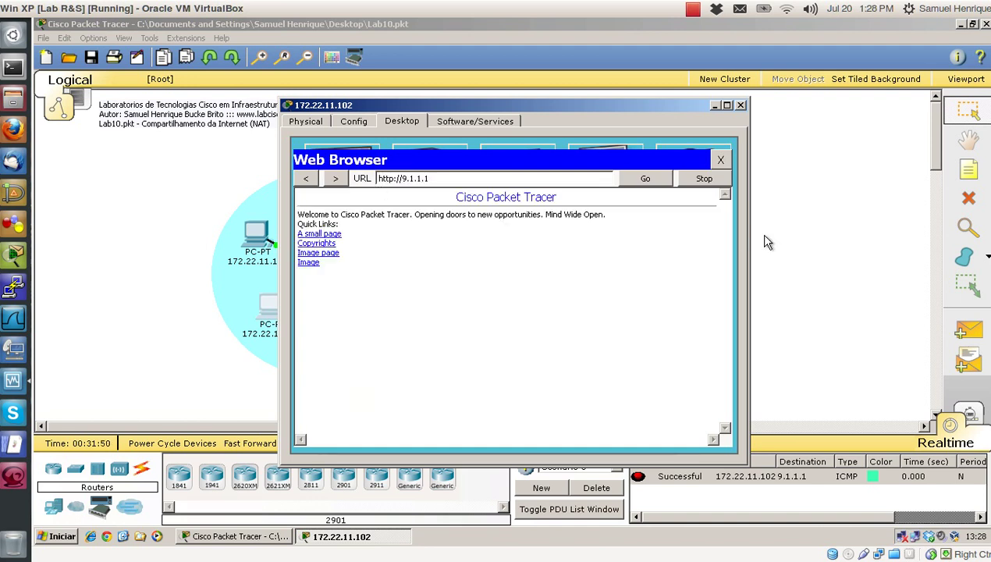
{"action": "left_click_drag", "start_coordinate": [571, 105], "coordinate": [731, 98]}
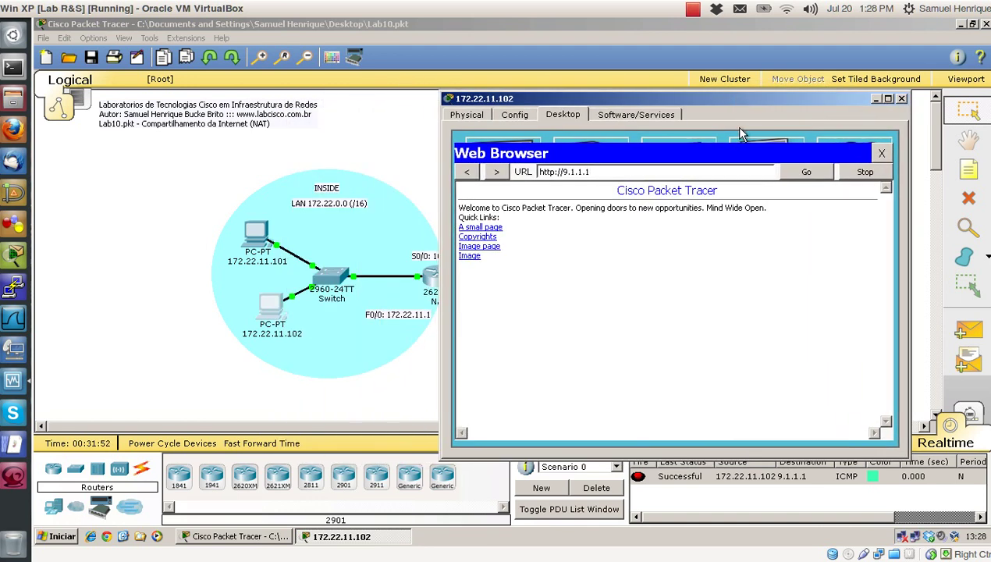
Step: Request the 9.1.1.1 page again from the browser of PC 172.22.11.102 and close that PC's window
{"action": "left_click", "coordinate": [813, 176]}
{"action": "left_click", "coordinate": [809, 178]}
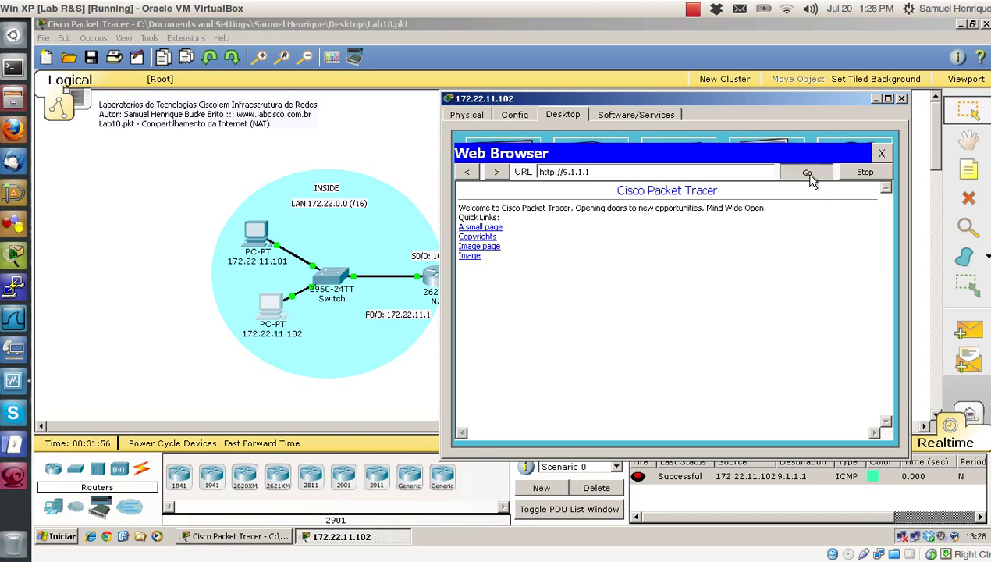
{"action": "left_click", "coordinate": [899, 99]}
Step: Open PC 172.22.11.101, move its window clear of the LAN devices, and load 9.1.1.1 in its web browser
{"action": "left_click", "coordinate": [256, 234]}
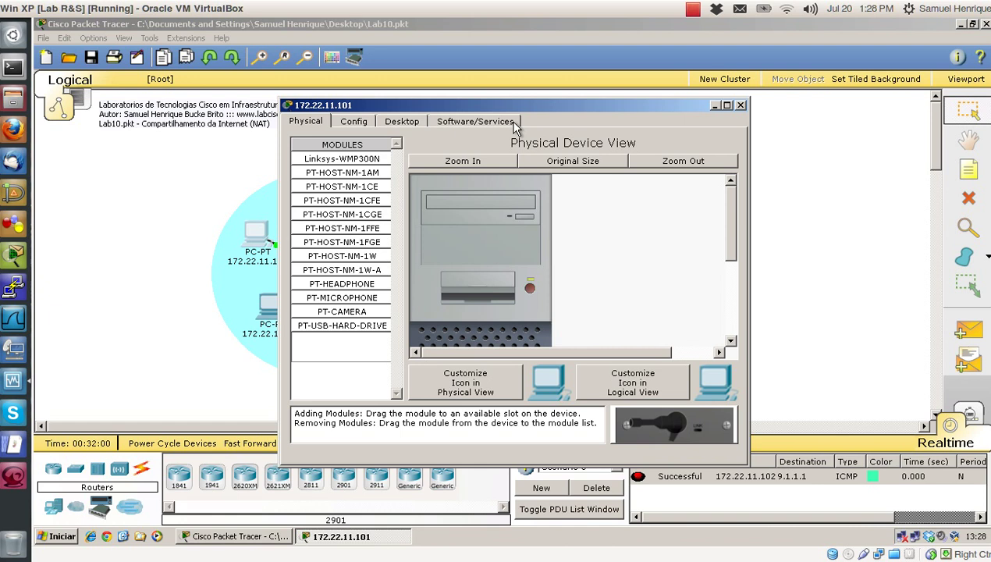
{"action": "left_click_drag", "start_coordinate": [502, 108], "coordinate": [682, 109]}
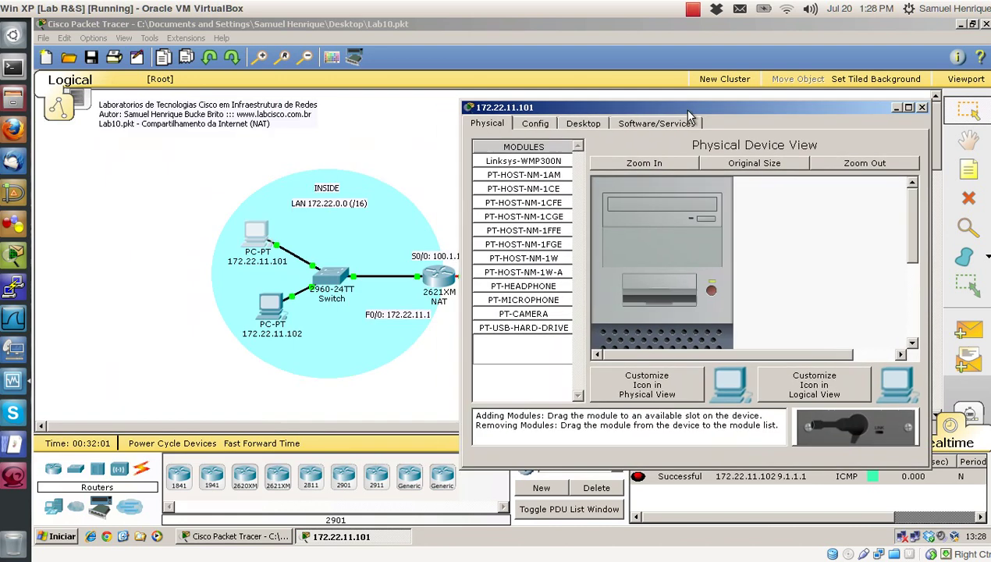
{"action": "left_click", "coordinate": [584, 123]}
{"action": "left_click", "coordinate": [876, 191]}
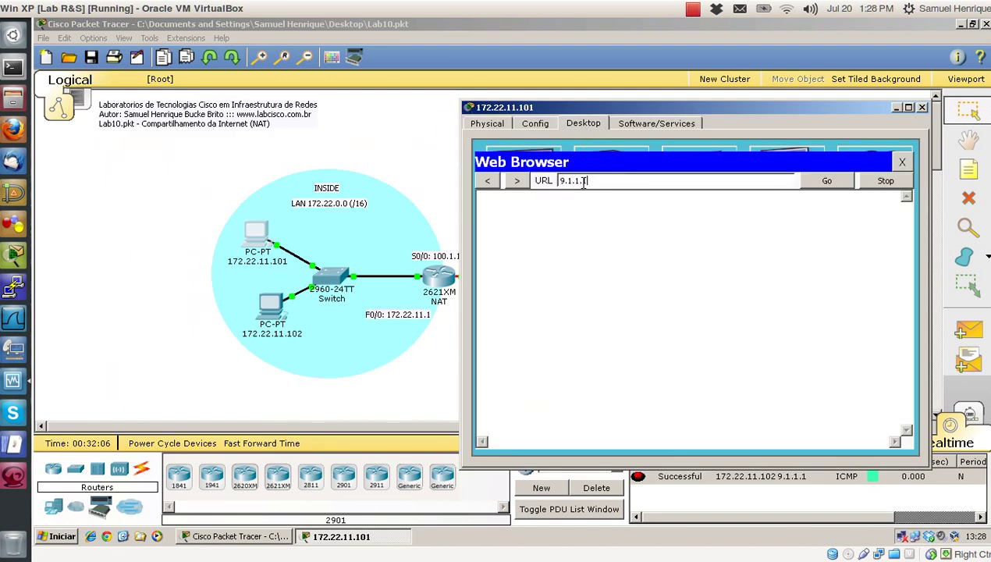
{"action": "type", "text": "9.1.1.1"}
{"action": "key", "text": "Return"}
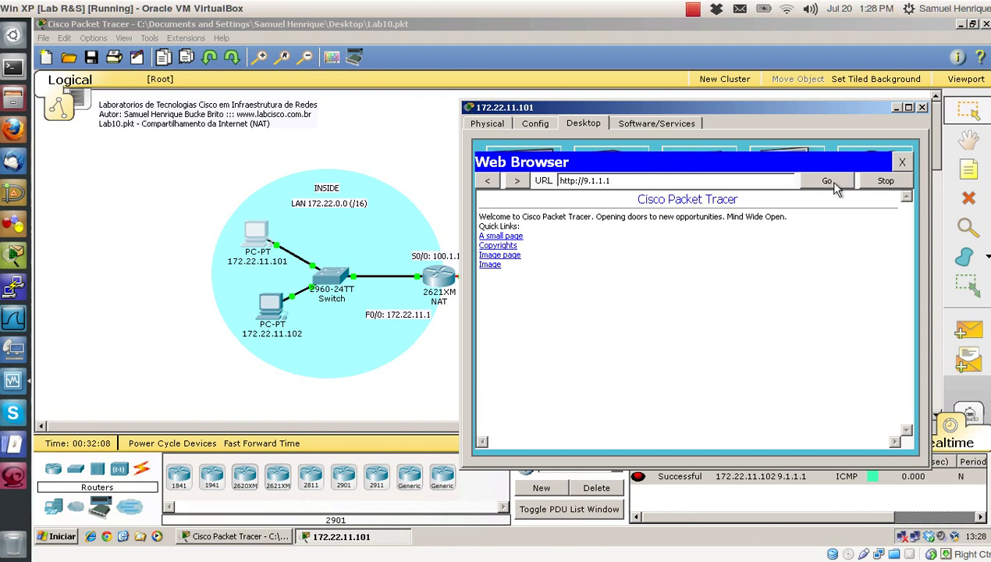
Step: Open the web browser on PC 172.22.11.102 and arrange both PC windows side by side
{"action": "left_click", "coordinate": [266, 315]}
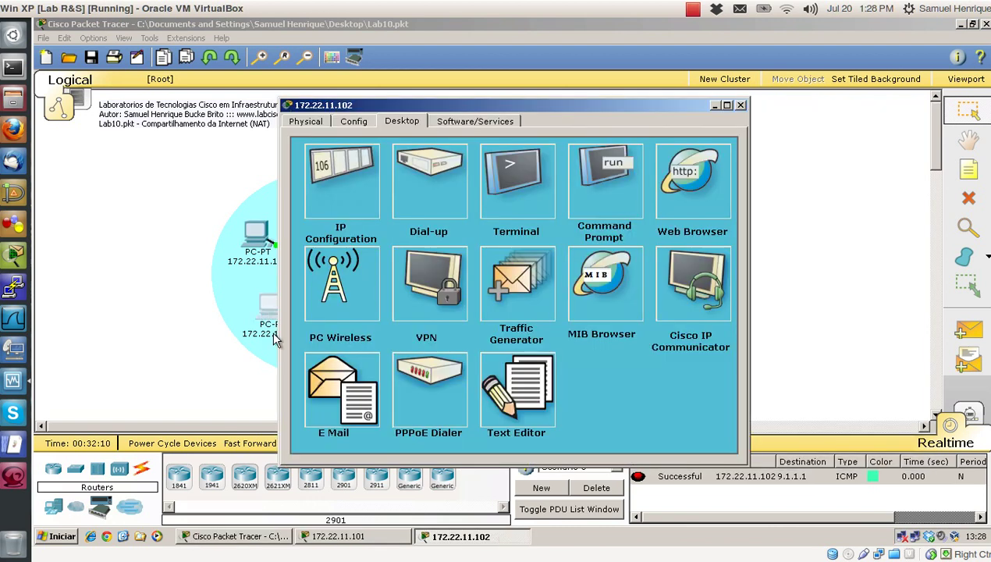
{"action": "left_click_drag", "start_coordinate": [504, 101], "coordinate": [265, 96]}
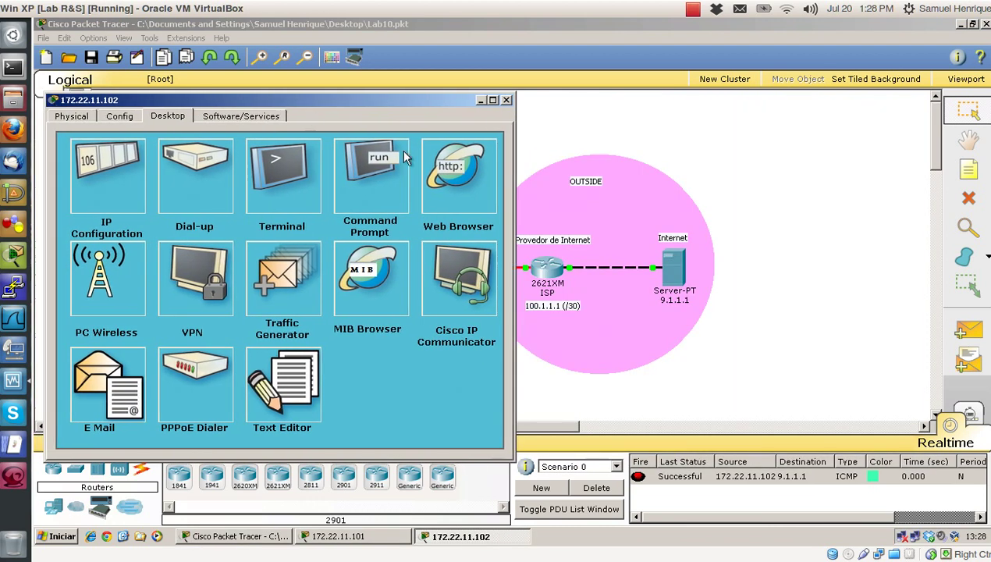
{"action": "left_click", "coordinate": [458, 176]}
{"action": "left_click", "coordinate": [320, 536]}
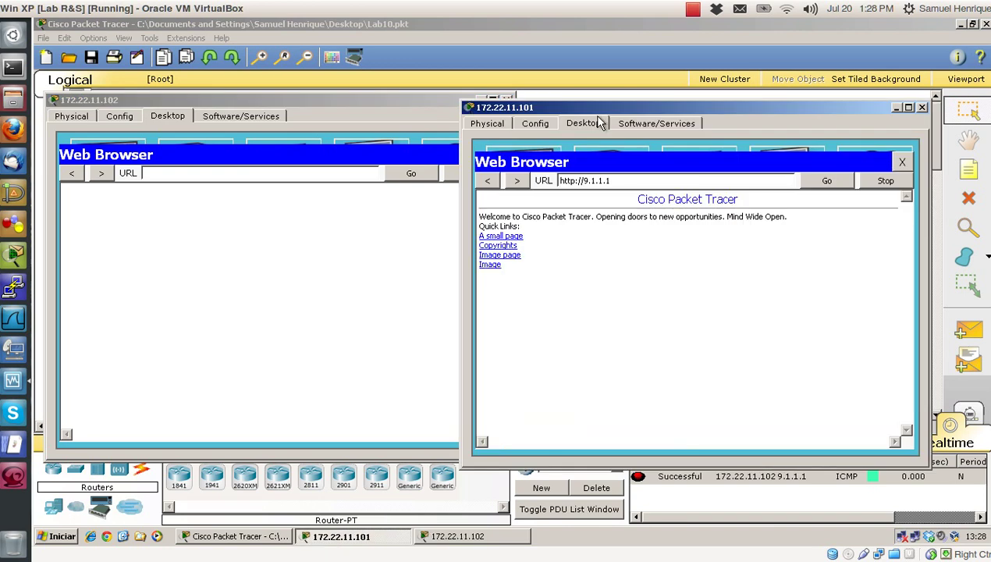
{"action": "left_click_drag", "start_coordinate": [578, 104], "coordinate": [645, 102]}
{"action": "left_click_drag", "start_coordinate": [390, 101], "coordinate": [381, 102]}
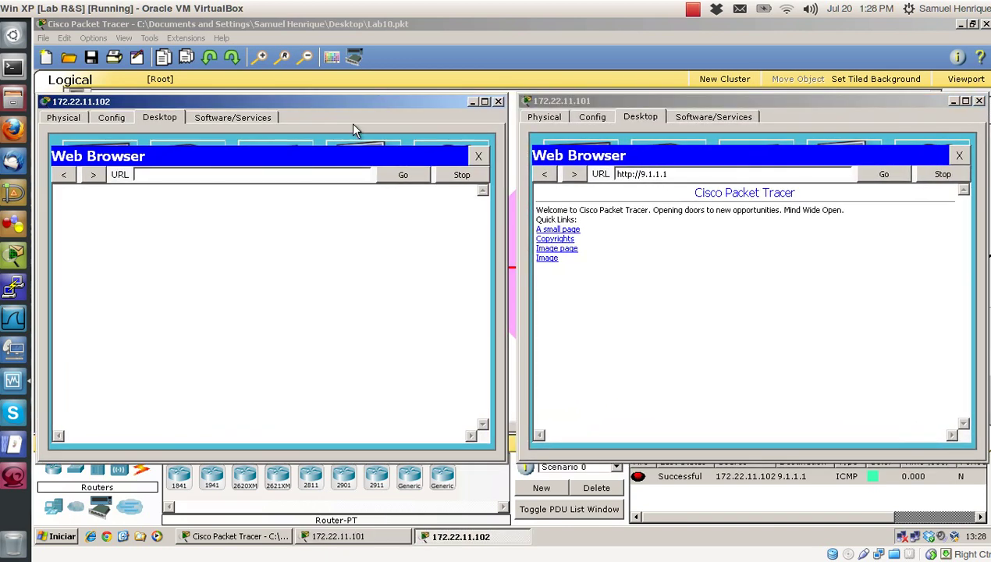
Step: Load 9.1.1.1 in the web browser of PC 172.22.11.102
{"action": "left_click", "coordinate": [318, 174]}
{"action": "type", "text": "9.1.1.1"}
{"action": "key", "text": "Return"}
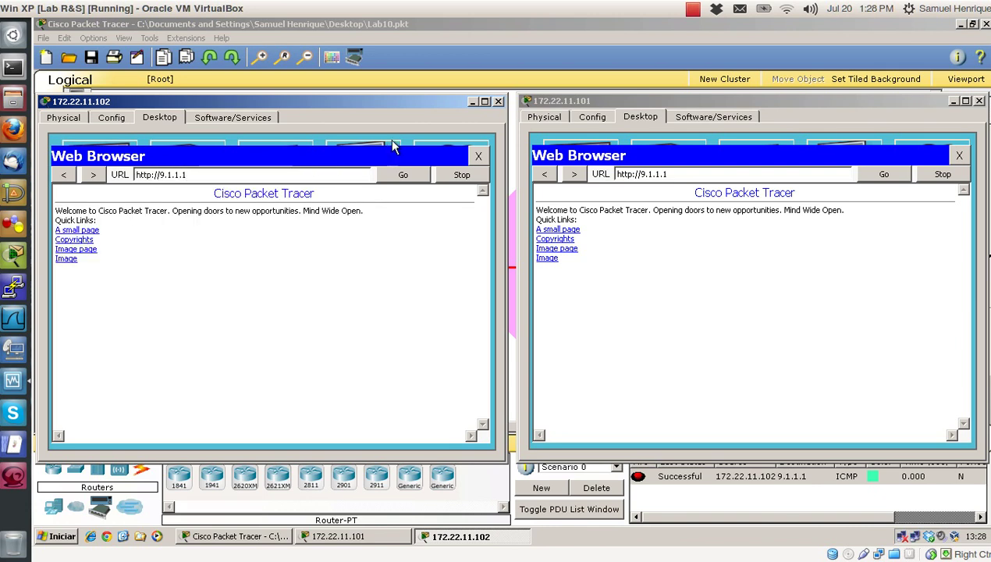
Step: Request the 9.1.1.1 page repeatedly, alternating between the two PCs' browsers, and close both PC windows
{"action": "left_click", "coordinate": [885, 178]}
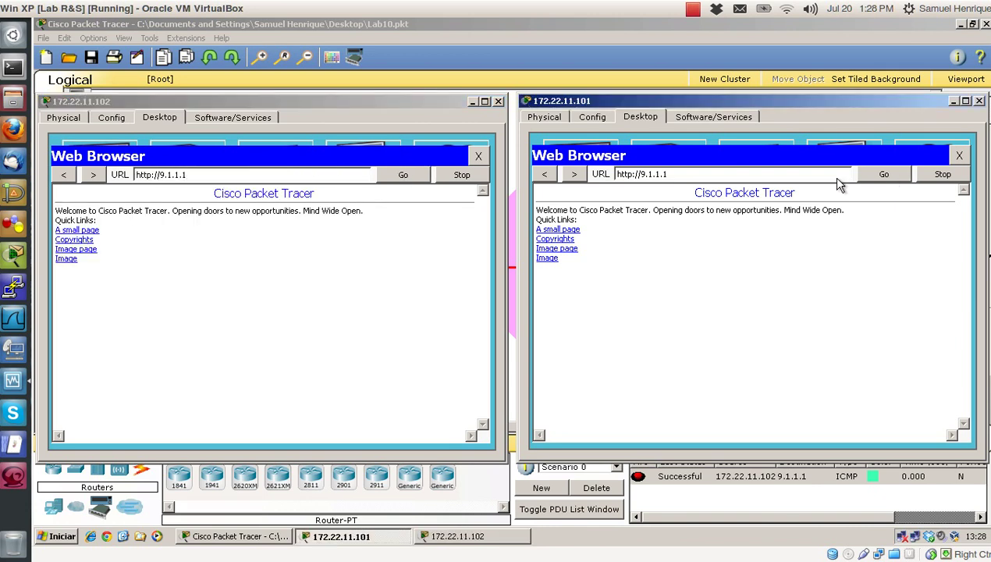
{"action": "left_click", "coordinate": [412, 172]}
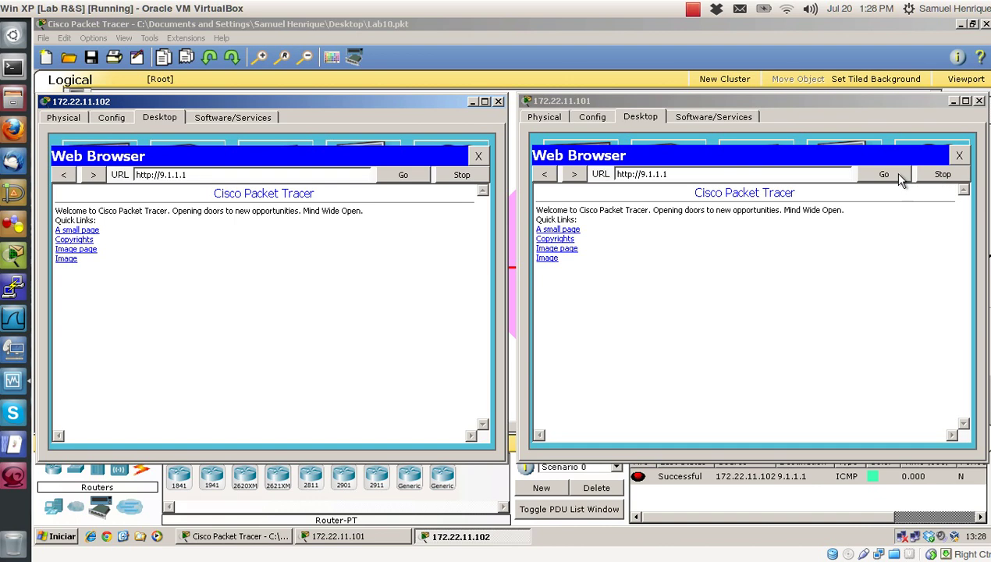
{"action": "left_click", "coordinate": [888, 173]}
{"action": "left_click", "coordinate": [394, 173]}
{"action": "left_click", "coordinate": [893, 173]}
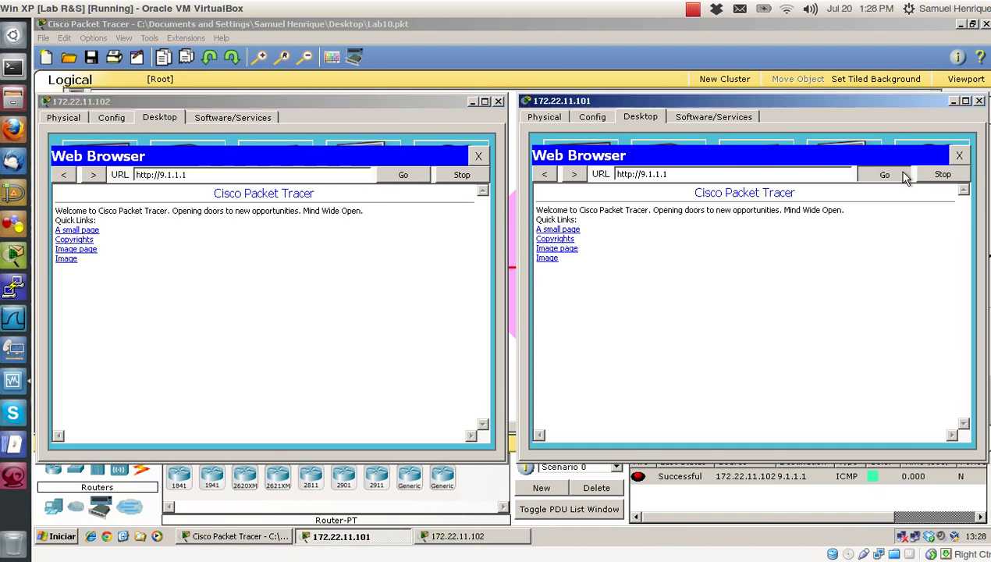
{"action": "left_click", "coordinate": [499, 101]}
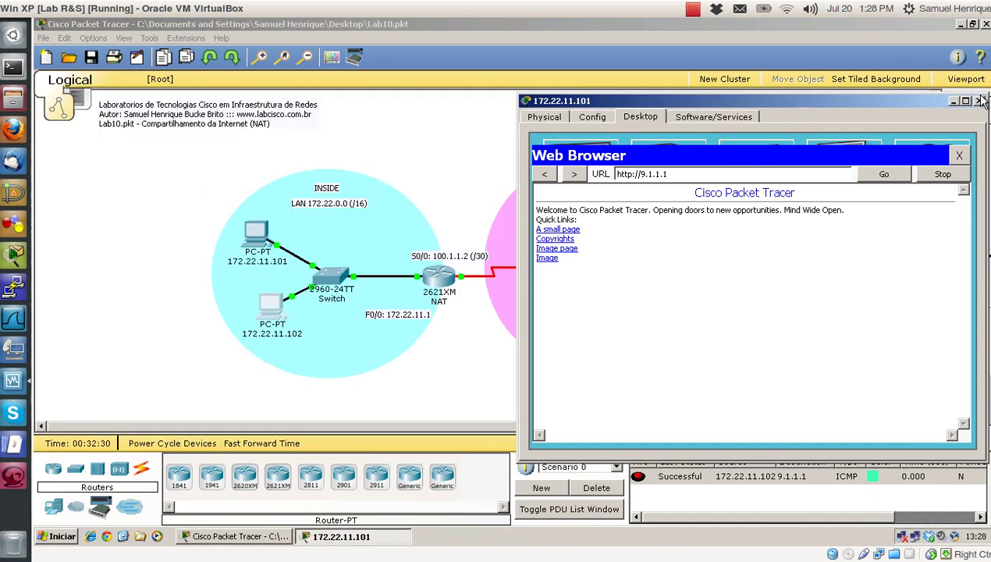
{"action": "left_click", "coordinate": [978, 100]}
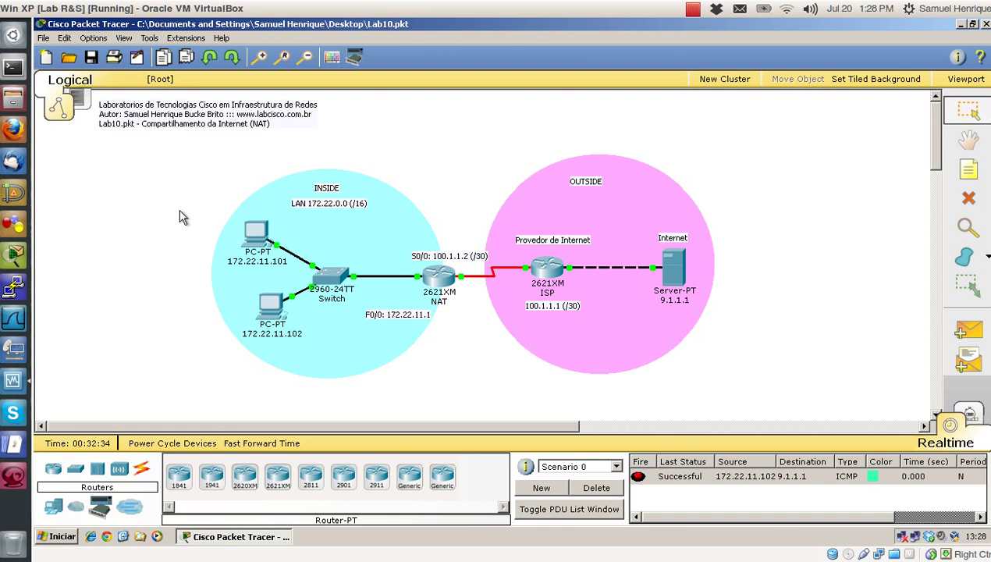
Step: Open the NAT router's CLI maximized, run show ip nat statistics, and check the total number of translations
{"action": "left_click", "coordinate": [446, 270]}
{"action": "left_click", "coordinate": [726, 105]}
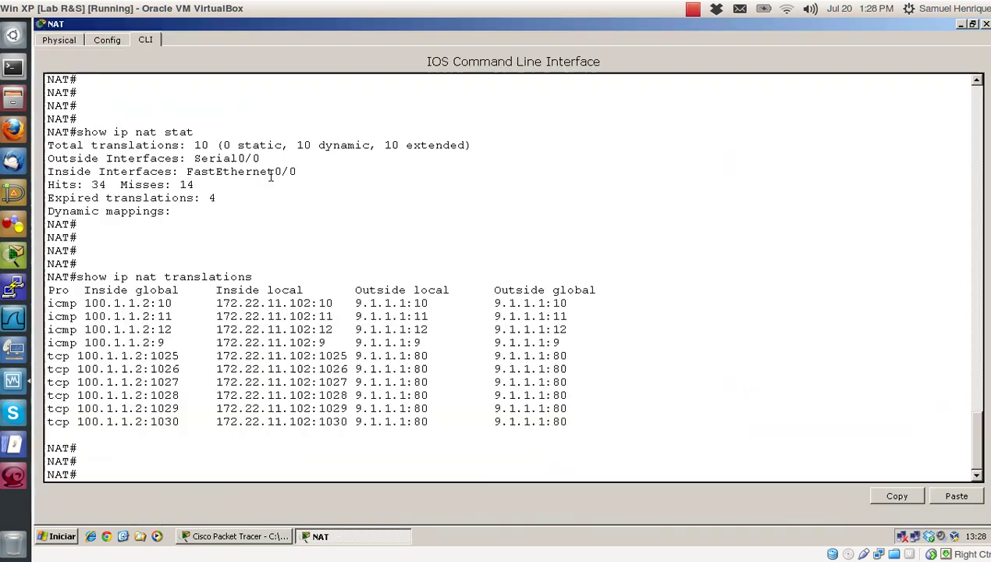
{"action": "left_click_drag", "start_coordinate": [577, 421], "coordinate": [48, 279]}
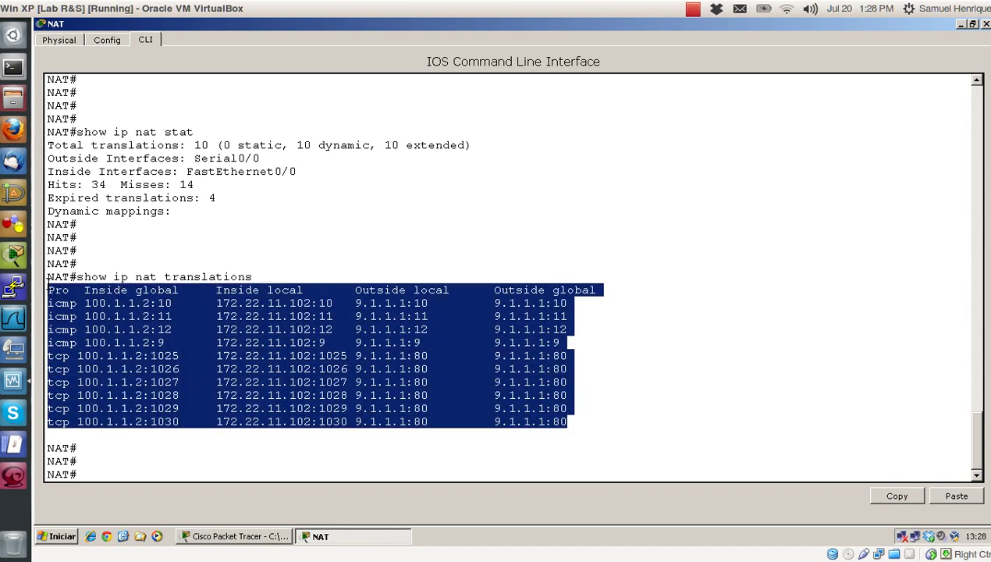
{"action": "key", "text": "Return"}
{"action": "type", "text": "show"}
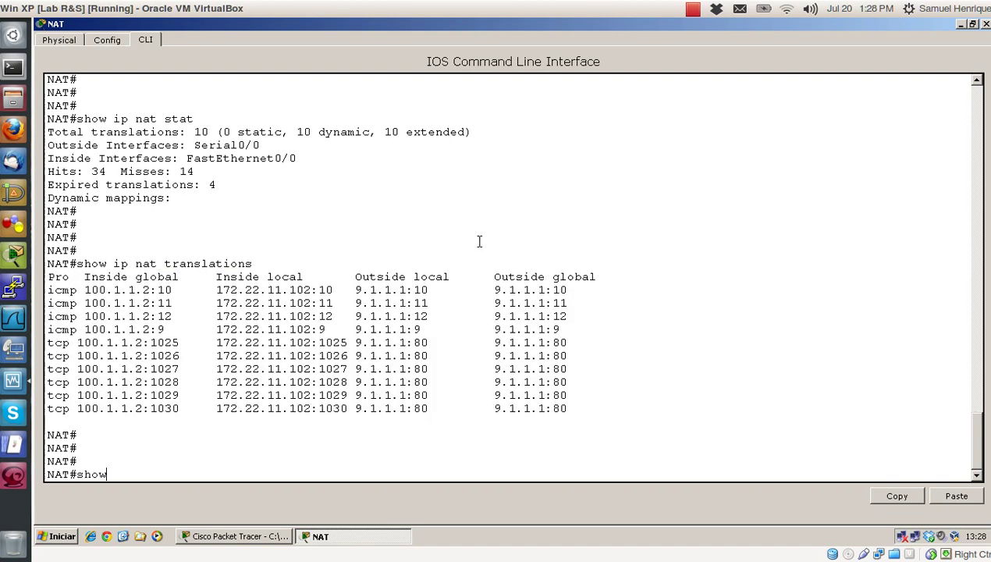
{"action": "type", "text": " ip tra"}
{"action": "type", "text": " nat static"}
{"action": "key", "text": "Tab"}
{"action": "key", "text": "Return"}
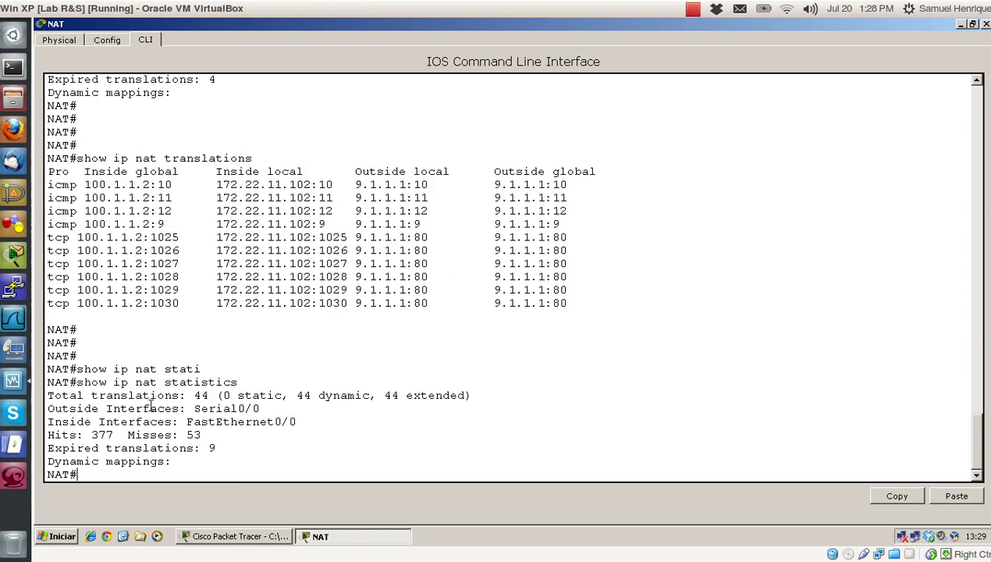
{"action": "left_click_drag", "start_coordinate": [193, 395], "coordinate": [211, 395]}
Step: Discard the partial show ip command and fill the router console with empty prompts to push earlier output out of view
{"action": "key", "text": "Return"}
{"action": "key", "text": "Return"}
{"action": "key", "text": "Return"}
{"action": "key", "text": "Return"}
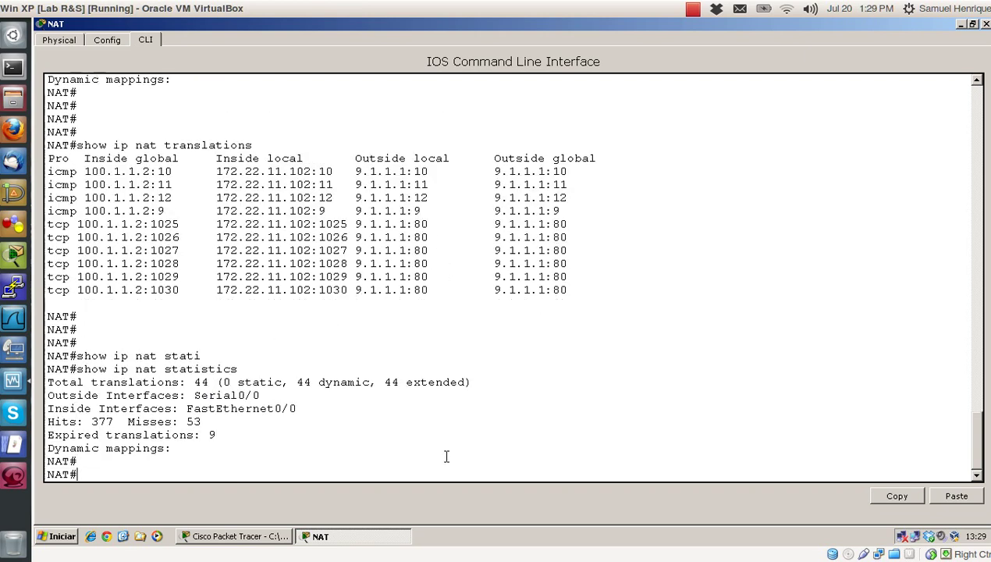
{"action": "type", "text": "show ip"}
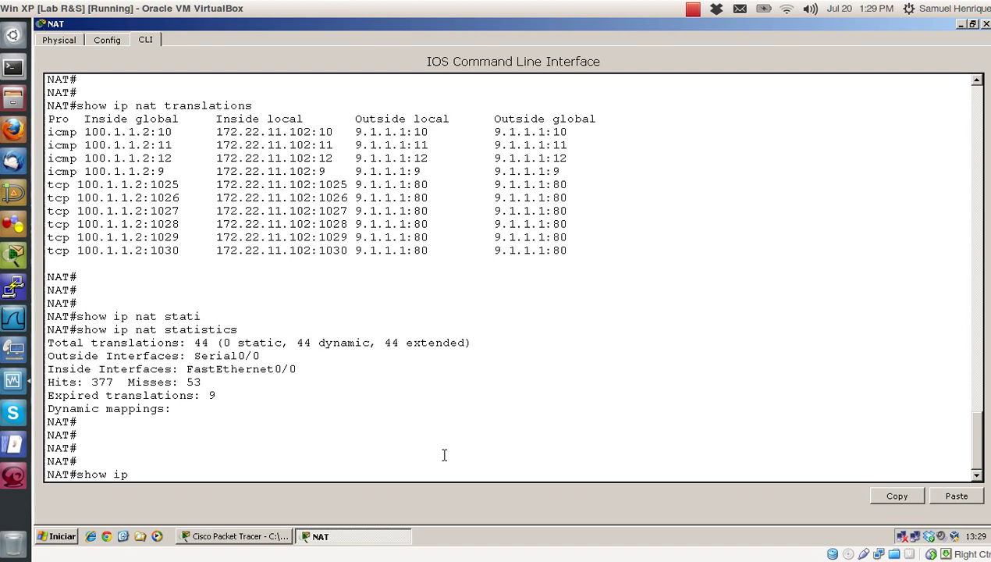
{"action": "key", "text": "BackSpace"}
{"action": "key", "text": "BackSpace"}
{"action": "key", "text": "BackSpace"}
{"action": "key", "text": "BackSpace"}
{"action": "key", "text": "BackSpace"}
{"action": "key", "text": "BackSpace"}
{"action": "key", "text": "BackSpace"}
{"action": "key", "text": "BackSpace"}
{"action": "key", "text": "Return"}
{"action": "key", "text": "Return"}
{"action": "key", "text": "Return"}
{"action": "key", "text": "Return"}
{"action": "key", "text": "Return"}
{"action": "key", "text": "Return"}
{"action": "key", "text": "Return"}
{"action": "key", "text": "Return"}
{"action": "key", "text": "Return"}
{"action": "key", "text": "Return"}
{"action": "key", "text": "Return"}
{"action": "key", "text": "Return"}
{"action": "key", "text": "Return"}
{"action": "key", "text": "Return"}
{"action": "key", "text": "Return"}
{"action": "key", "text": "Return"}
{"action": "key", "text": "Return"}
{"action": "key", "text": "Return"}
{"action": "key", "text": "Return"}
{"action": "key", "text": "Return"}
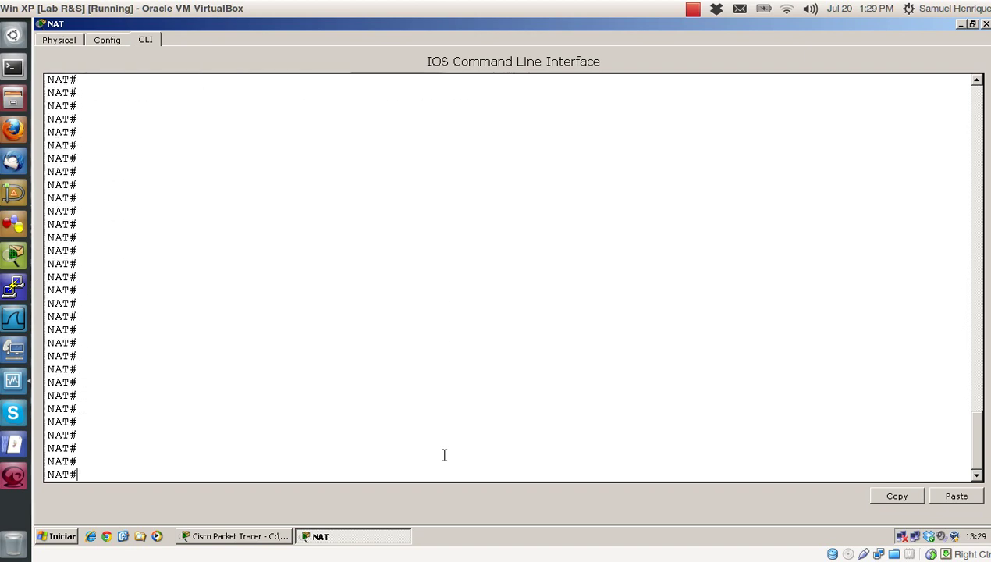
Step: Run show ip nat translations on the NAT router and page through to the end of the table
{"action": "type", "text": "show"}
{"action": "key", "text": "BackSpace"}
{"action": "key", "text": "BackSpace"}
{"action": "key", "text": "BackSpace"}
{"action": "key", "text": "BackSpace"}
{"action": "type", "text": "show ip nat trans"}
{"action": "key", "text": "Tab"}
{"action": "key", "text": "Return"}
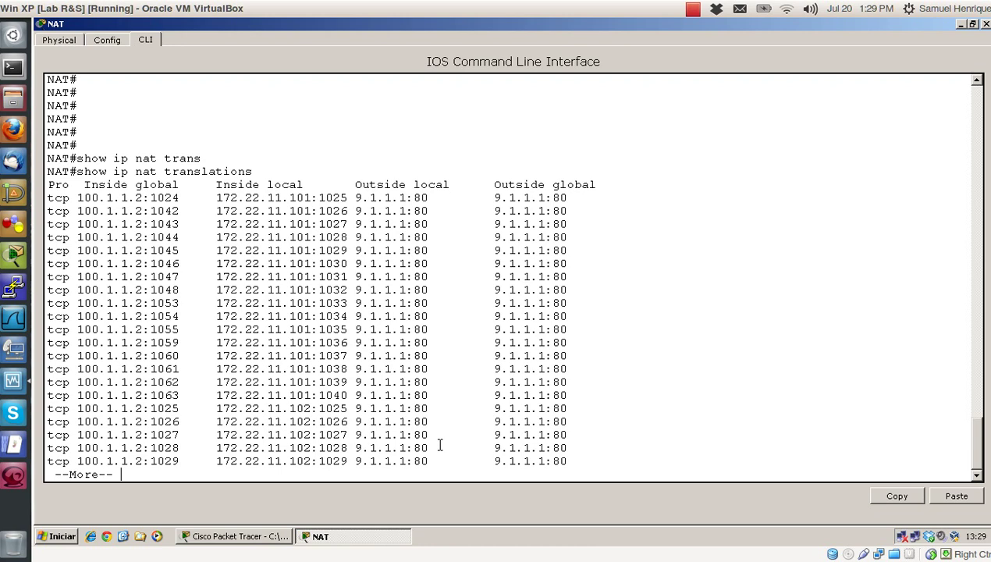
{"action": "key", "text": "space"}
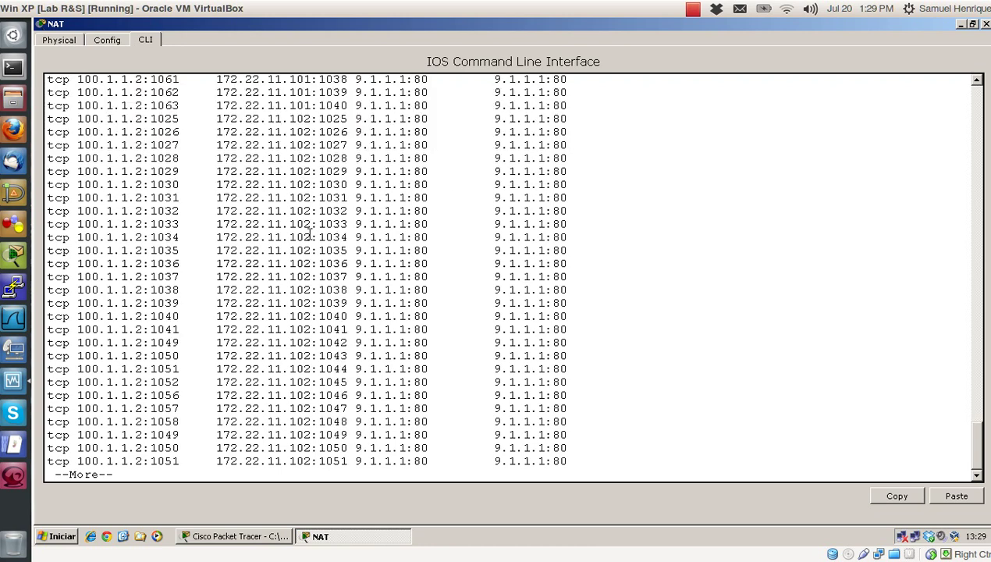
{"action": "key", "text": "space"}
Step: Compare the Inside local and Inside global columns at the start of the translation table
{"action": "scroll", "coordinate": [579, 413], "scroll_direction": "up", "scroll_amount": 9}
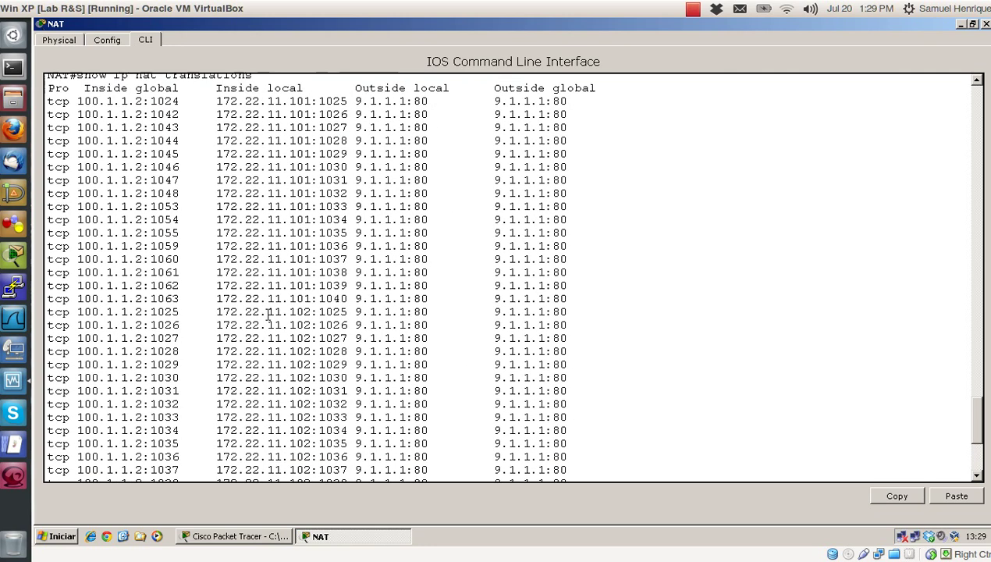
{"action": "scroll", "coordinate": [234, 265], "scroll_direction": "down", "scroll_amount": 1}
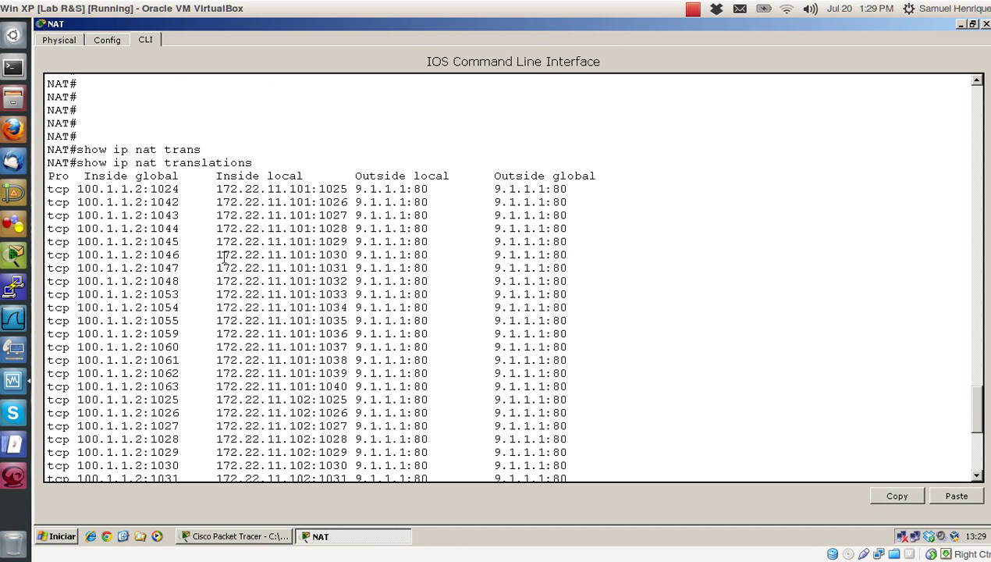
{"action": "left_click_drag", "start_coordinate": [211, 175], "coordinate": [343, 165]}
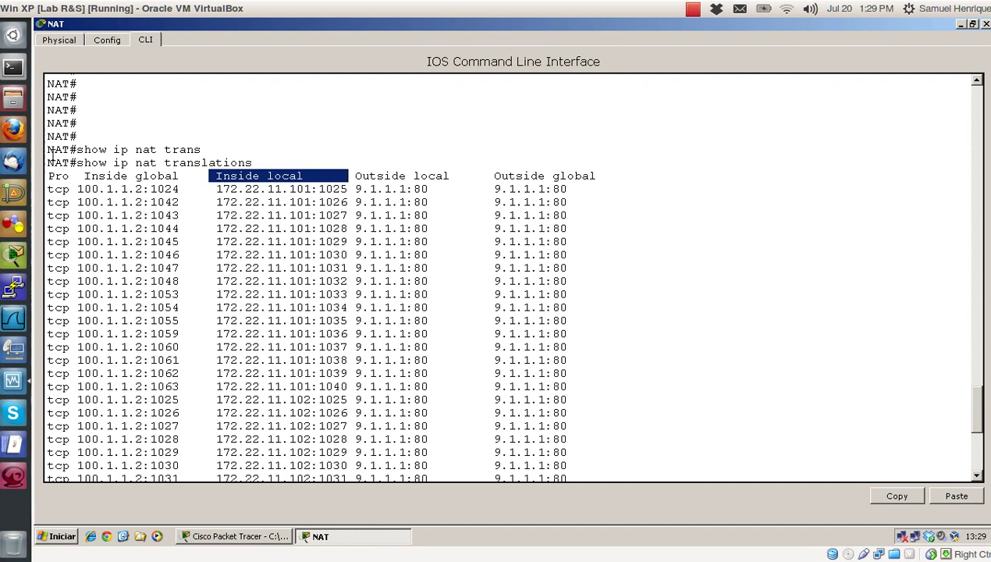
{"action": "left_click_drag", "start_coordinate": [76, 176], "coordinate": [181, 176]}
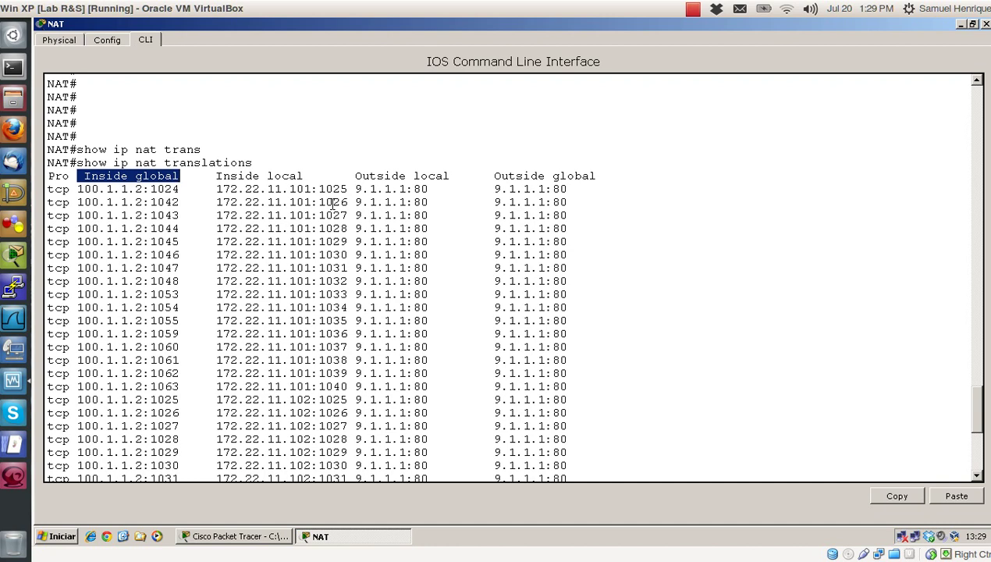
{"action": "left_click", "coordinate": [219, 203]}
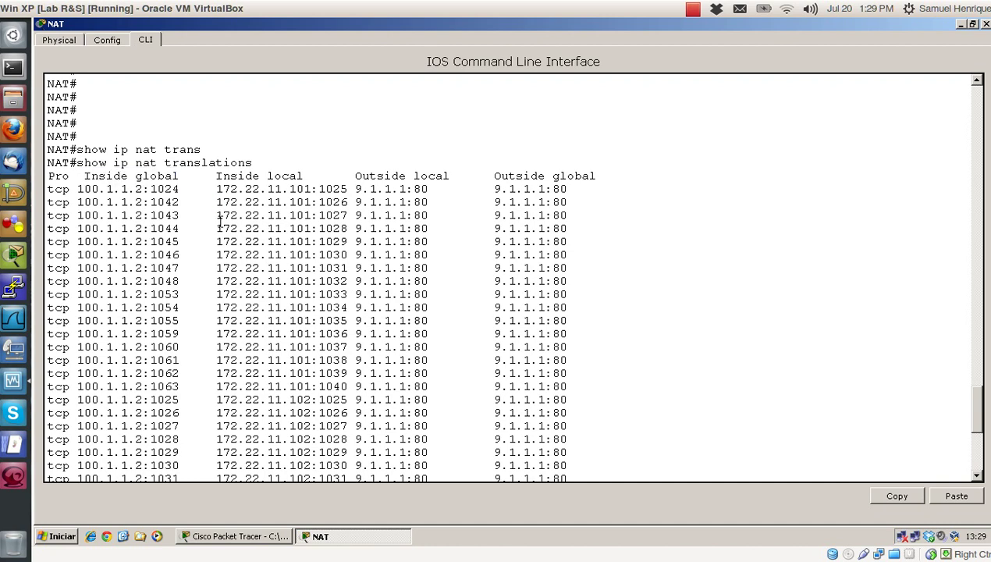
{"action": "scroll", "coordinate": [187, 209], "scroll_direction": "down", "scroll_amount": 1}
{"action": "scroll", "coordinate": [181, 214], "scroll_direction": "up", "scroll_amount": 2}
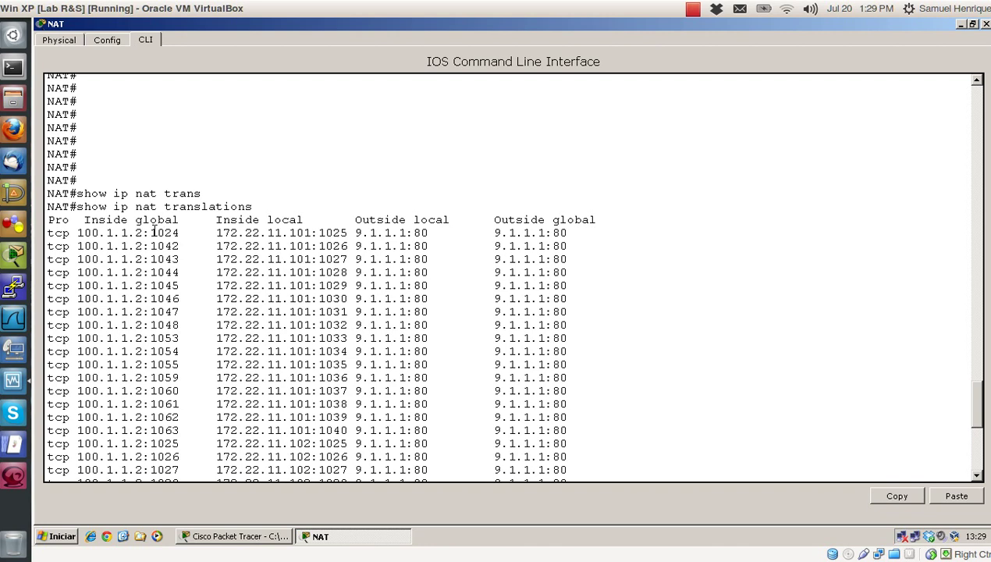
Step: Examine the translated Inside global port numbers against each PC's Inside local entries, down to the end of the table
{"action": "left_click_drag", "start_coordinate": [151, 233], "coordinate": [183, 233]}
{"action": "scroll", "coordinate": [215, 287], "scroll_direction": "down", "scroll_amount": 1}
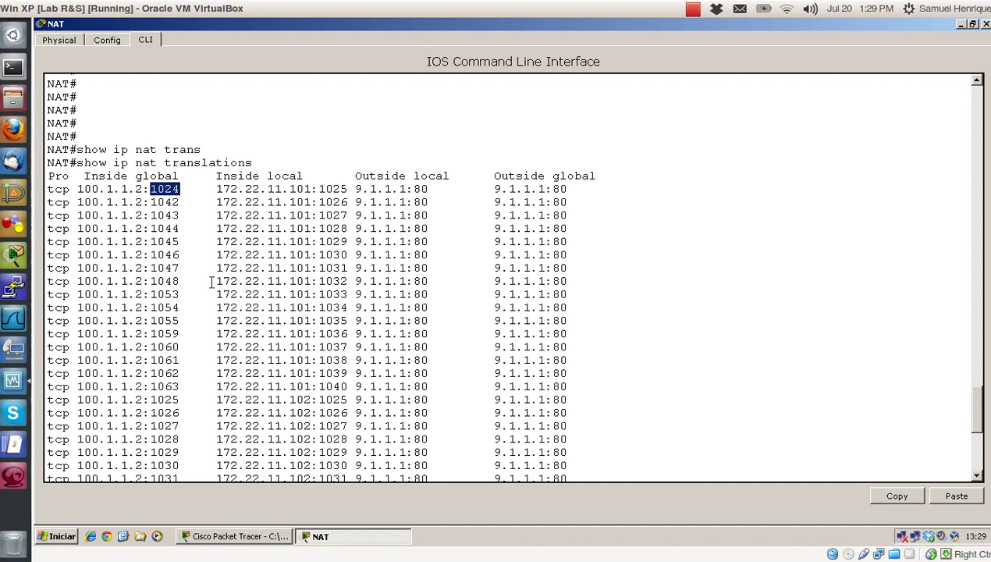
{"action": "scroll", "coordinate": [210, 282], "scroll_direction": "down", "scroll_amount": 1}
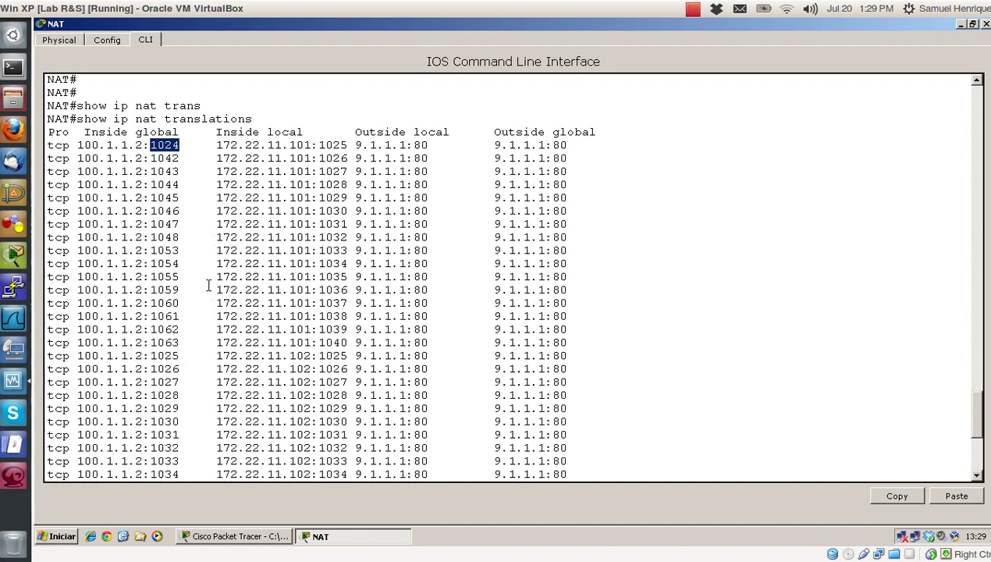
{"action": "scroll", "coordinate": [206, 284], "scroll_direction": "up", "scroll_amount": 2}
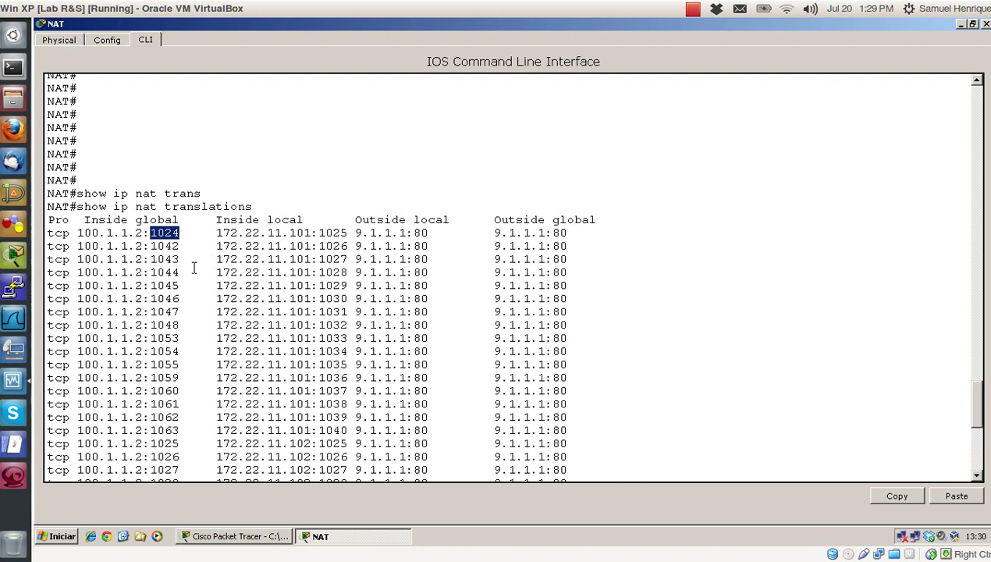
{"action": "left_click", "coordinate": [193, 255]}
{"action": "scroll", "coordinate": [288, 268], "scroll_direction": "down", "scroll_amount": 1}
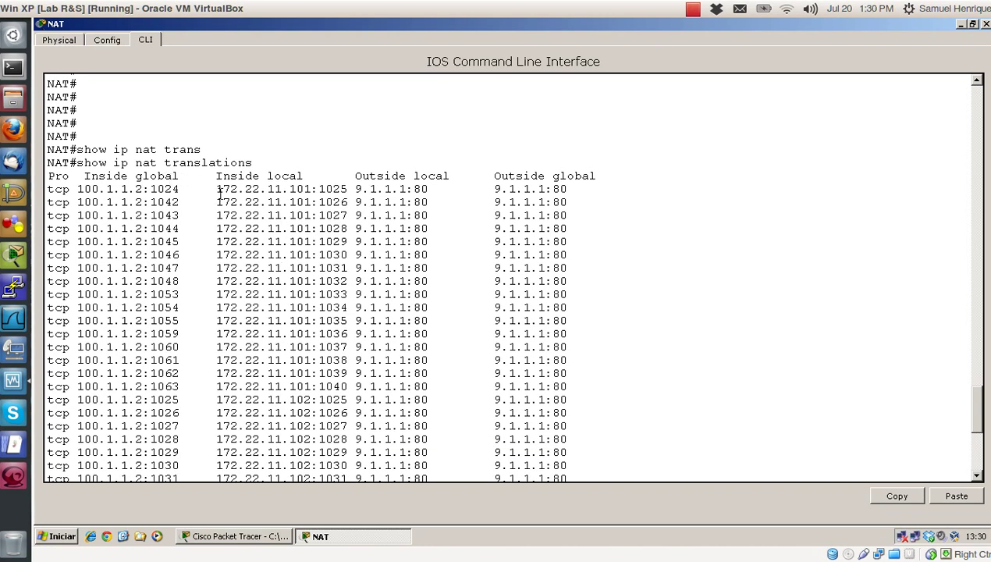
{"action": "left_click_drag", "start_coordinate": [214, 188], "coordinate": [287, 215]}
{"action": "left_click", "coordinate": [274, 201]}
{"action": "scroll", "coordinate": [285, 365], "scroll_direction": "down", "scroll_amount": 8}
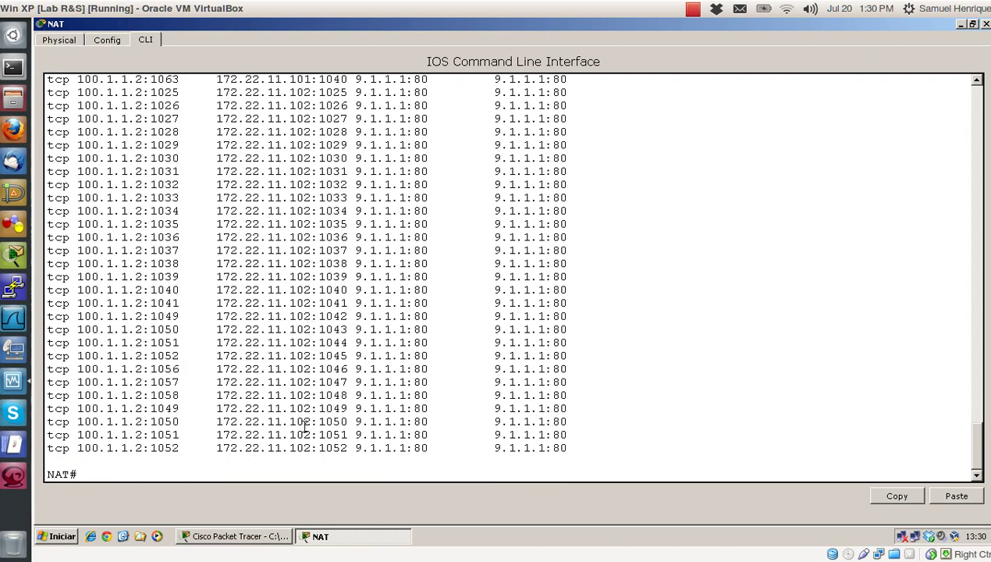
Step: Examine the block of translation entries for 172.22.11.101 and compare it with the entries for 172.22.11.102
{"action": "scroll", "coordinate": [316, 373], "scroll_direction": "up", "scroll_amount": 8}
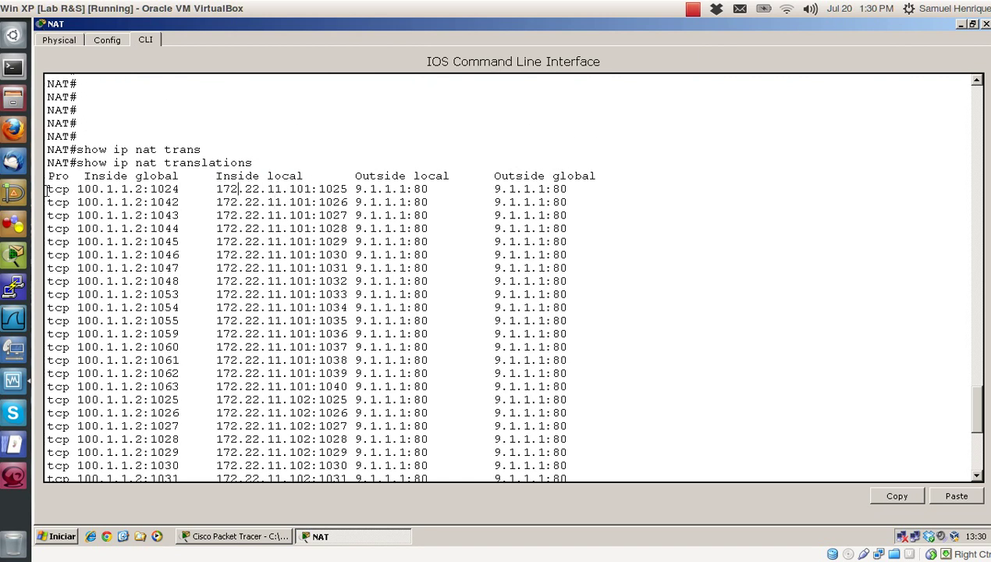
{"action": "left_click_drag", "start_coordinate": [45, 188], "coordinate": [570, 383]}
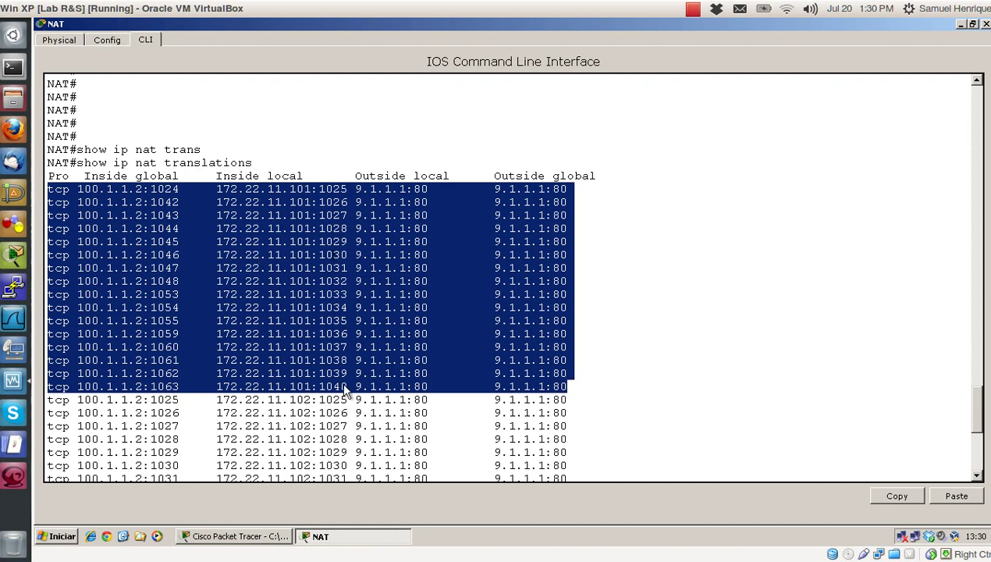
{"action": "scroll", "coordinate": [180, 348], "scroll_direction": "down", "scroll_amount": 4}
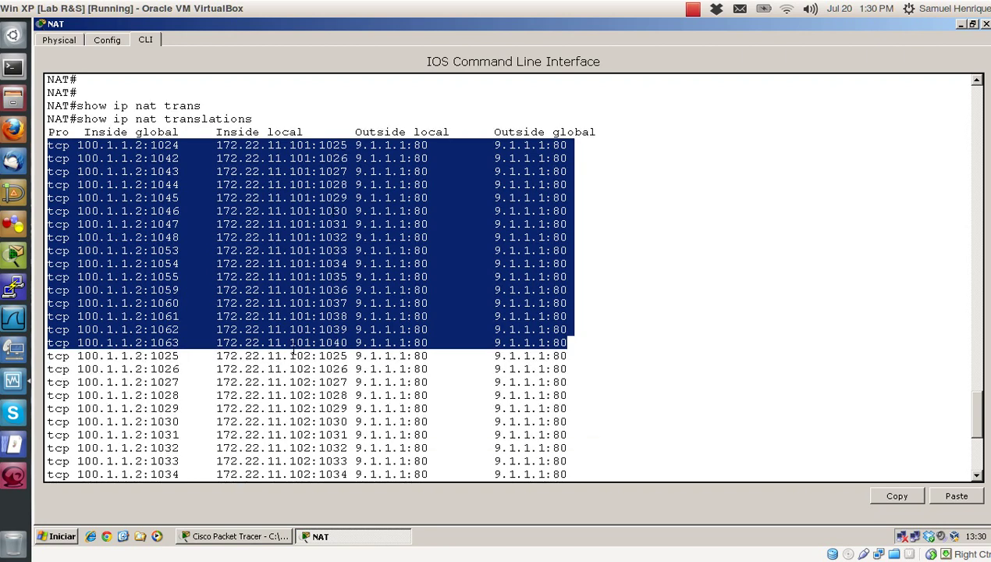
{"action": "scroll", "coordinate": [117, 249], "scroll_direction": "down", "scroll_amount": 4}
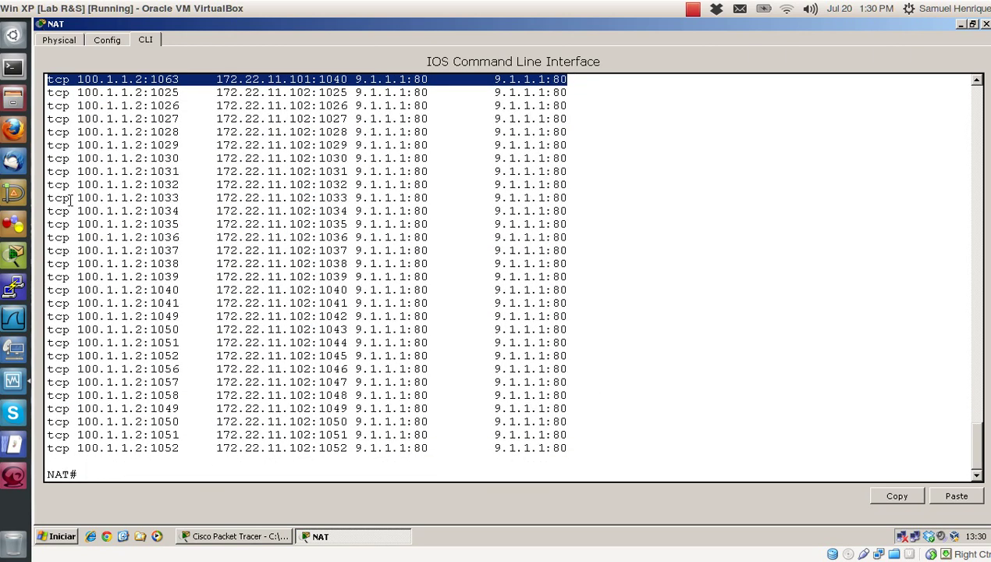
{"action": "scroll", "coordinate": [66, 195], "scroll_direction": "up", "scroll_amount": 1}
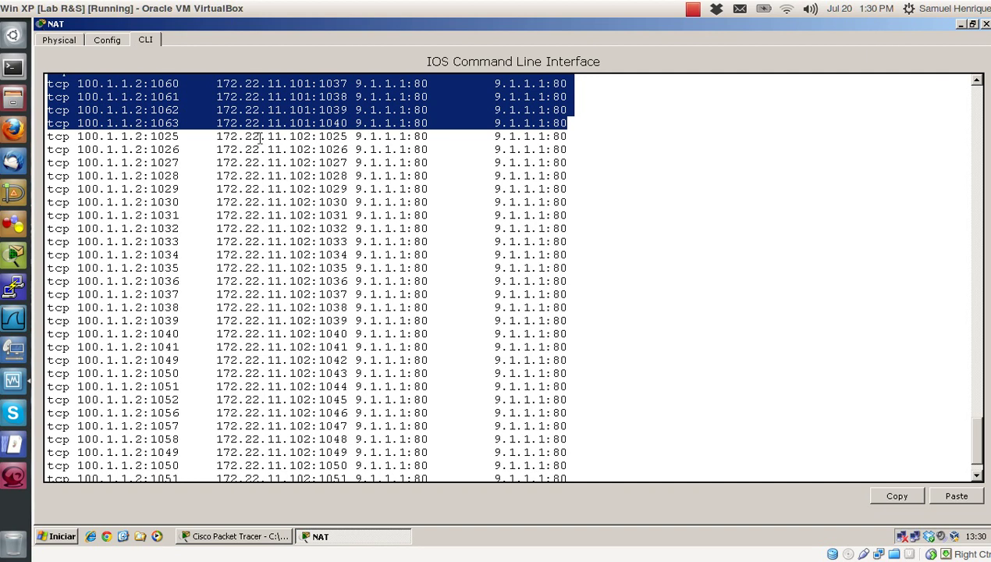
{"action": "scroll", "coordinate": [299, 328], "scroll_direction": "down", "scroll_amount": 1}
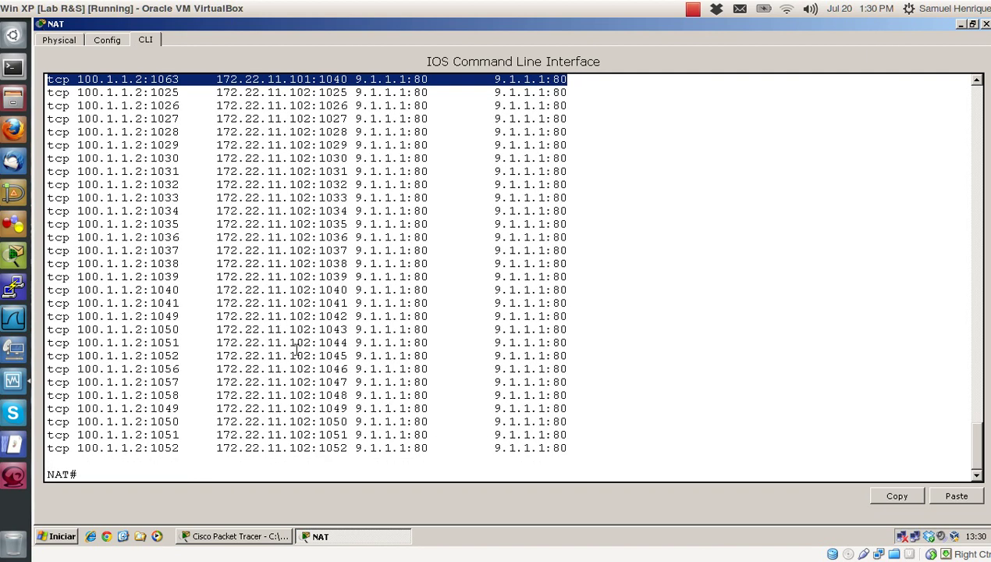
{"action": "scroll", "coordinate": [319, 414], "scroll_direction": "up", "scroll_amount": 3}
{"action": "scroll", "coordinate": [343, 378], "scroll_direction": "up", "scroll_amount": 1}
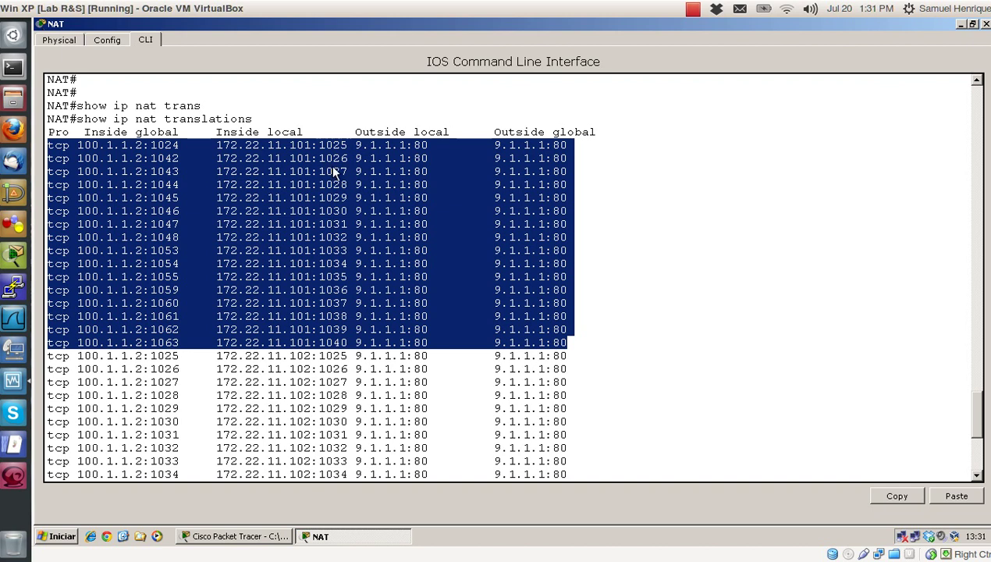
{"action": "left_click", "coordinate": [401, 219]}
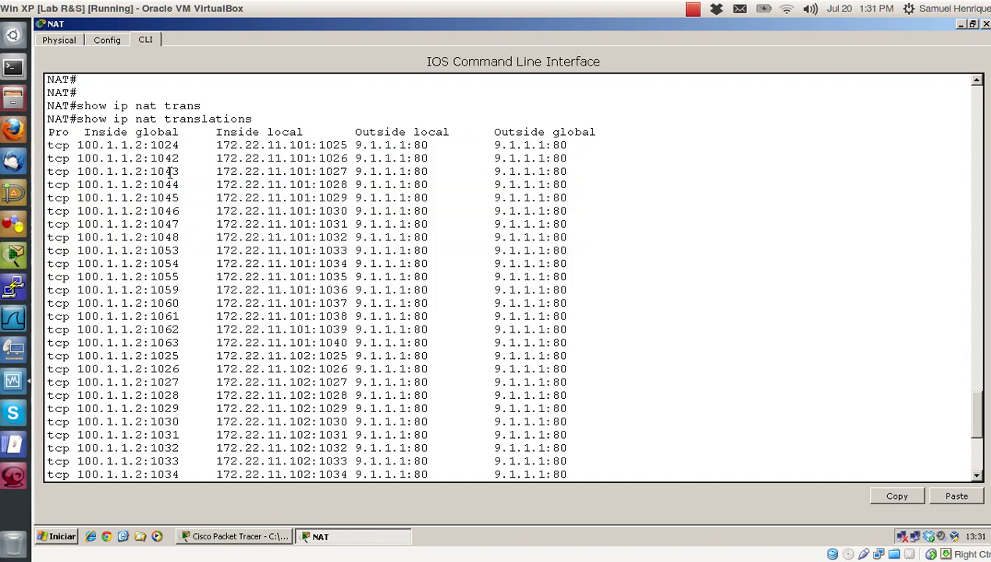
Step: Compare the first translation entry of 172.22.11.101 with that of 172.22.11.102, both using local port 1025
{"action": "left_click_drag", "start_coordinate": [48, 145], "coordinate": [567, 145]}
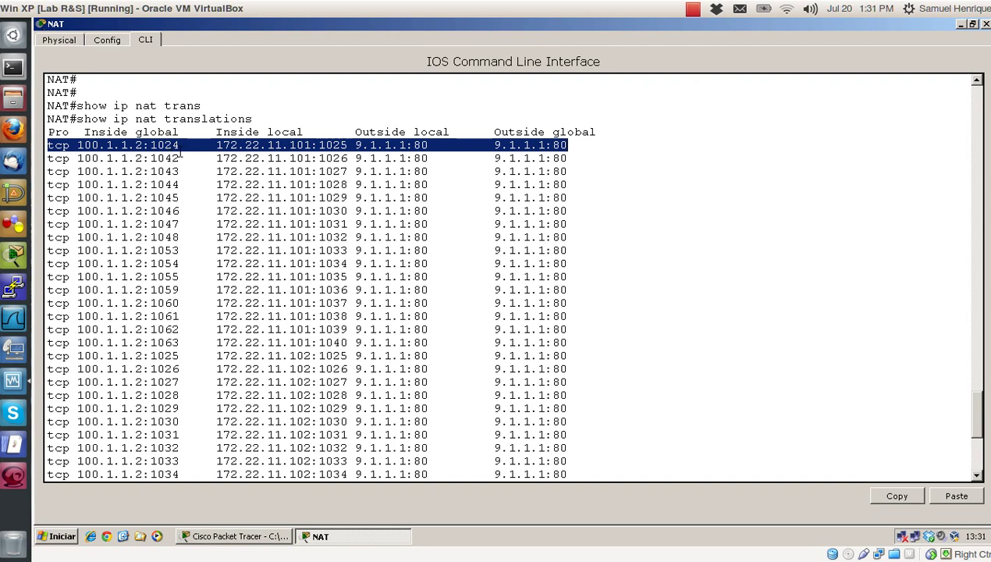
{"action": "scroll", "coordinate": [199, 226], "scroll_direction": "down", "scroll_amount": 1}
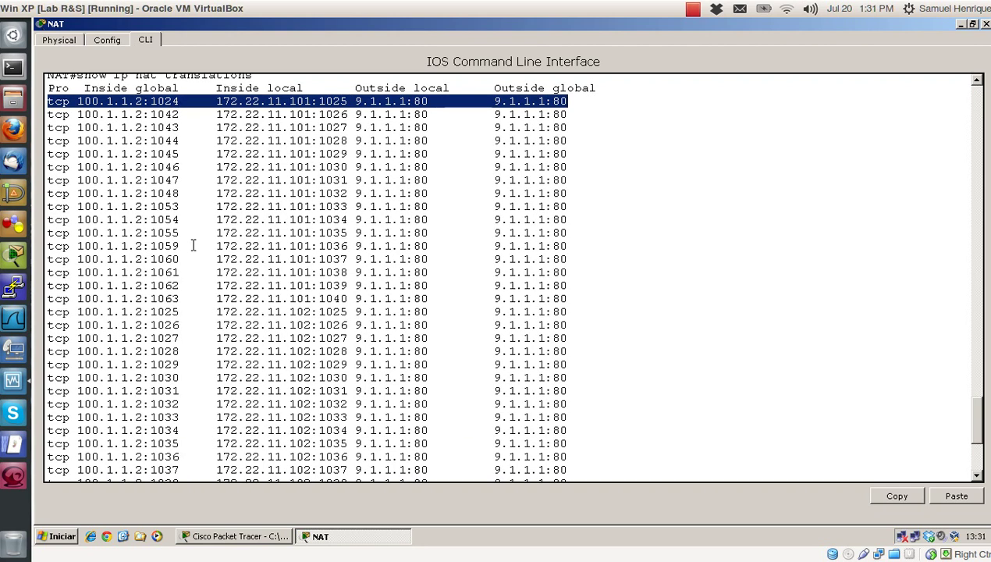
{"action": "left_click_drag", "start_coordinate": [46, 311], "coordinate": [566, 311]}
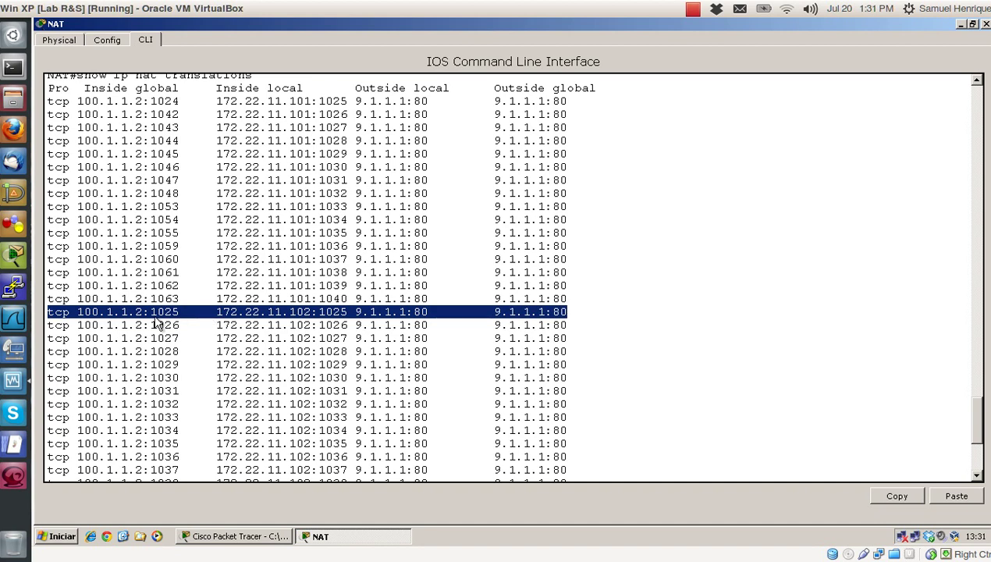
{"action": "scroll", "coordinate": [98, 160], "scroll_direction": "up", "scroll_amount": 1}
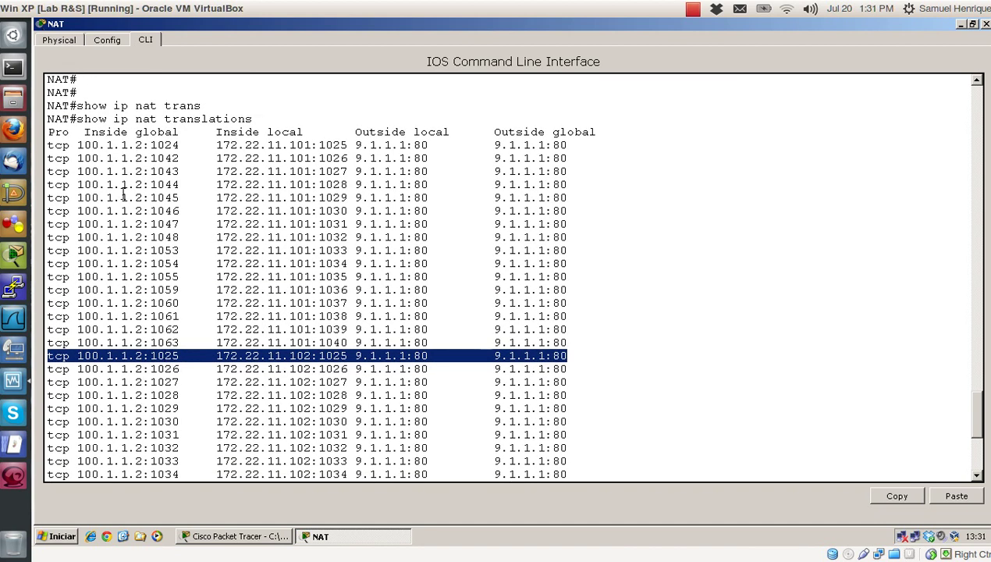
{"action": "scroll", "coordinate": [122, 232], "scroll_direction": "down", "scroll_amount": 3}
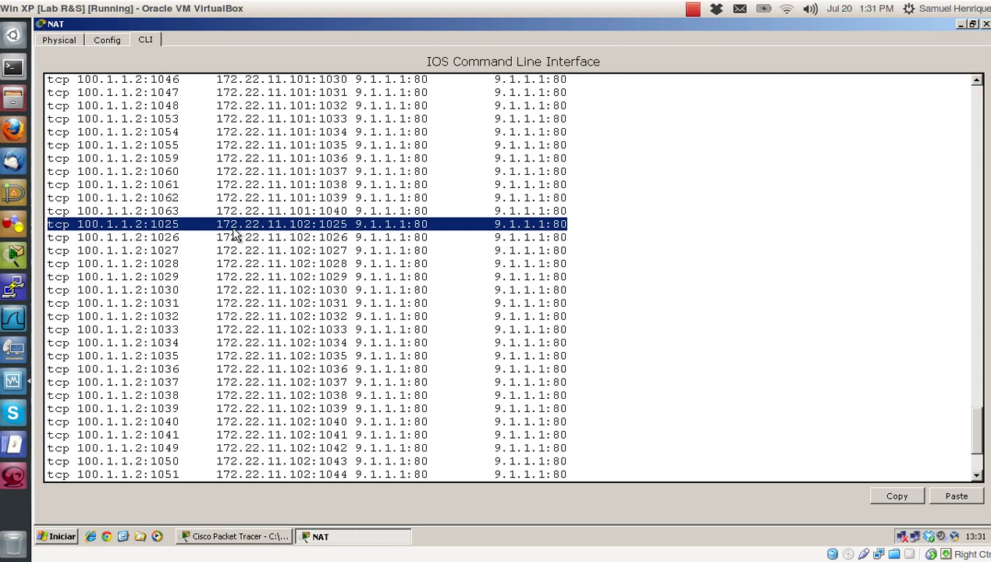
{"action": "scroll", "coordinate": [304, 230], "scroll_direction": "up", "scroll_amount": 2}
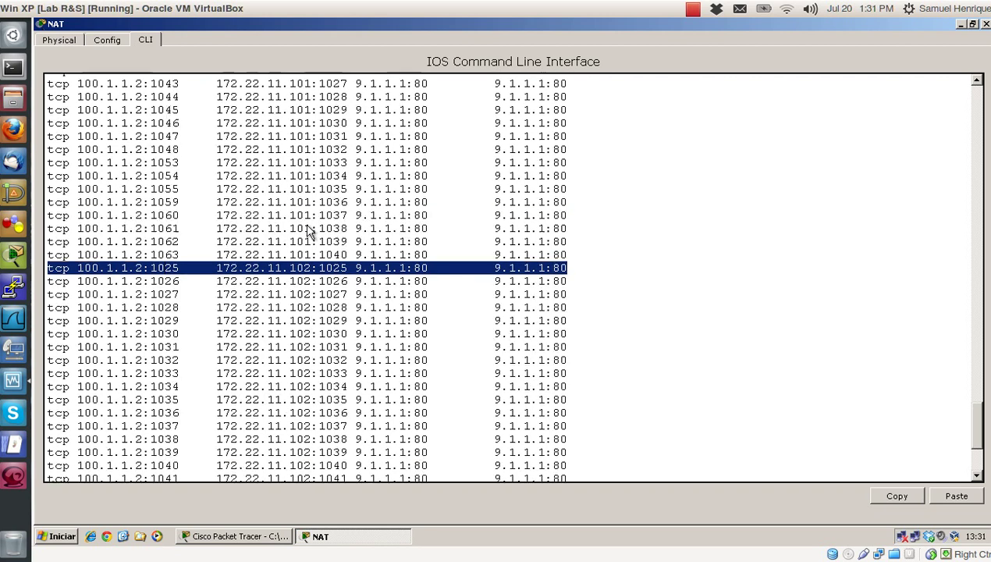
{"action": "scroll", "coordinate": [316, 241], "scroll_direction": "down", "scroll_amount": 1}
{"action": "scroll", "coordinate": [322, 250], "scroll_direction": "down", "scroll_amount": 2}
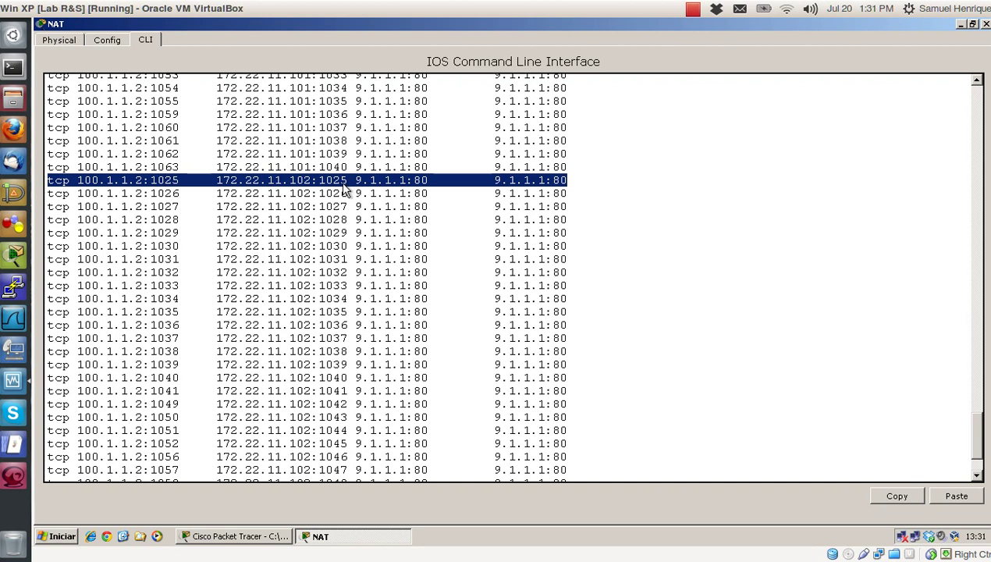
Step: Check the 172.22.11.102 entries for local ports 1026 and 1027, and read on to the end of the table
{"action": "left_click", "coordinate": [48, 195]}
{"action": "left_click_drag", "start_coordinate": [47, 195], "coordinate": [581, 189]}
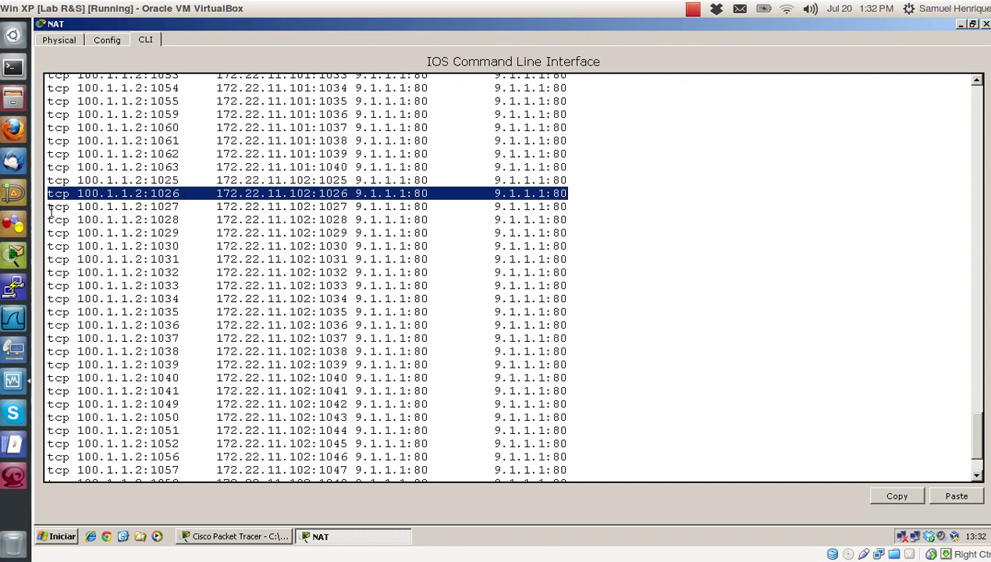
{"action": "left_click_drag", "start_coordinate": [50, 206], "coordinate": [569, 207]}
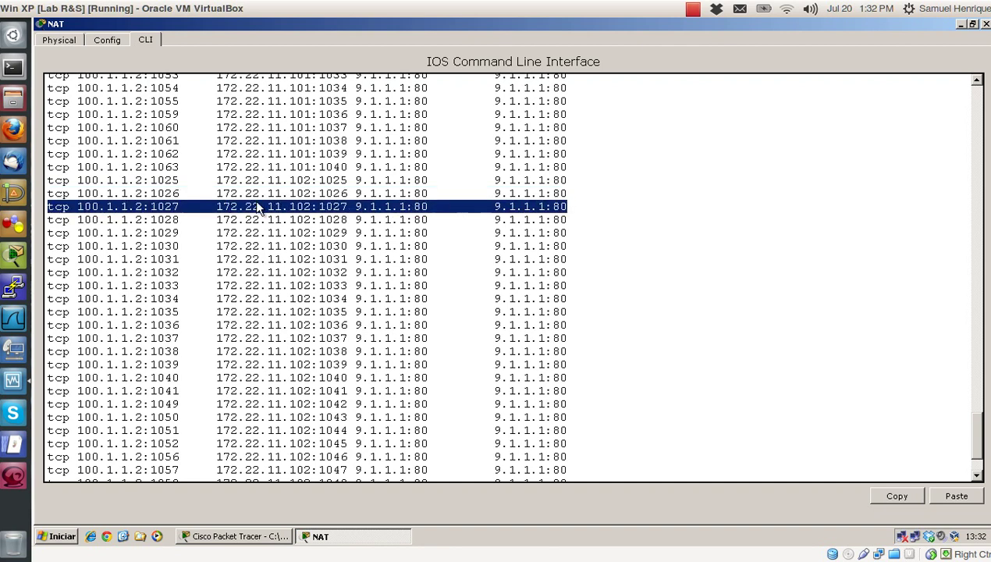
{"action": "left_click", "coordinate": [244, 206]}
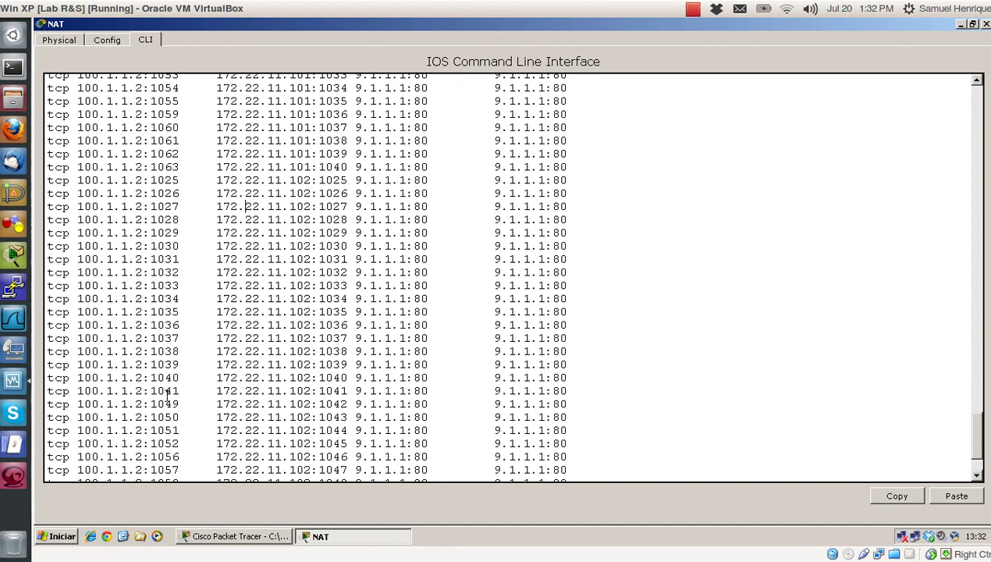
{"action": "scroll", "coordinate": [172, 367], "scroll_direction": "down", "scroll_amount": 2}
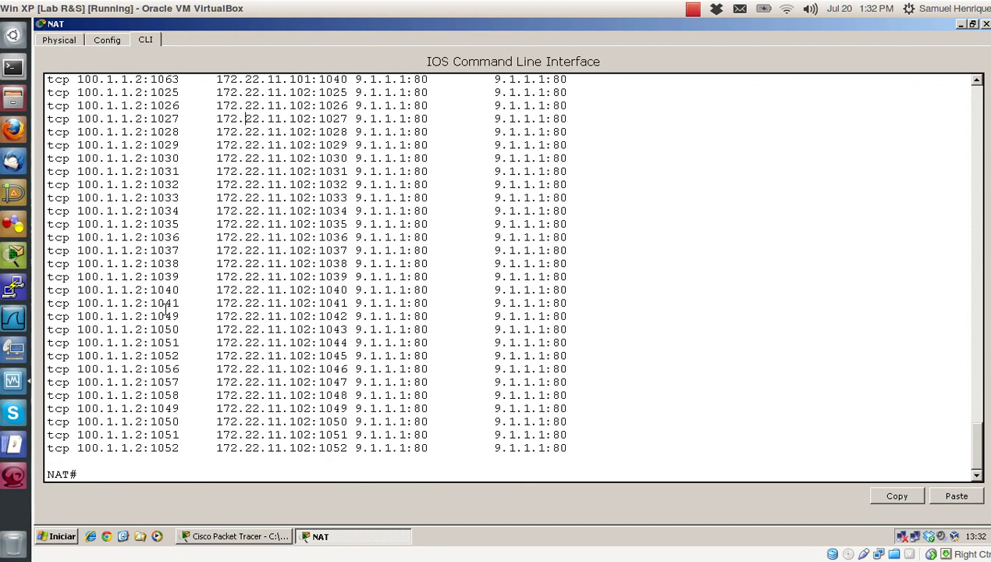
Step: Compare the Inside global ports around 1048 in the 172.22.11.101 entries with port 1049 in the 172.22.11.102 entries
{"action": "scroll", "coordinate": [165, 310], "scroll_direction": "up", "scroll_amount": 8}
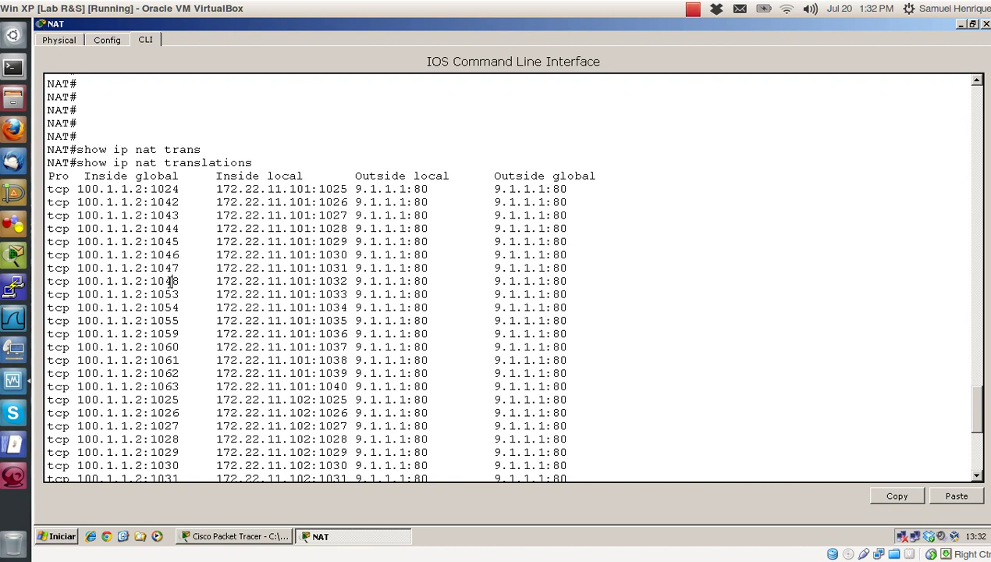
{"action": "left_click_drag", "start_coordinate": [157, 307], "coordinate": [164, 307]}
{"action": "scroll", "coordinate": [168, 293], "scroll_direction": "down", "scroll_amount": 8}
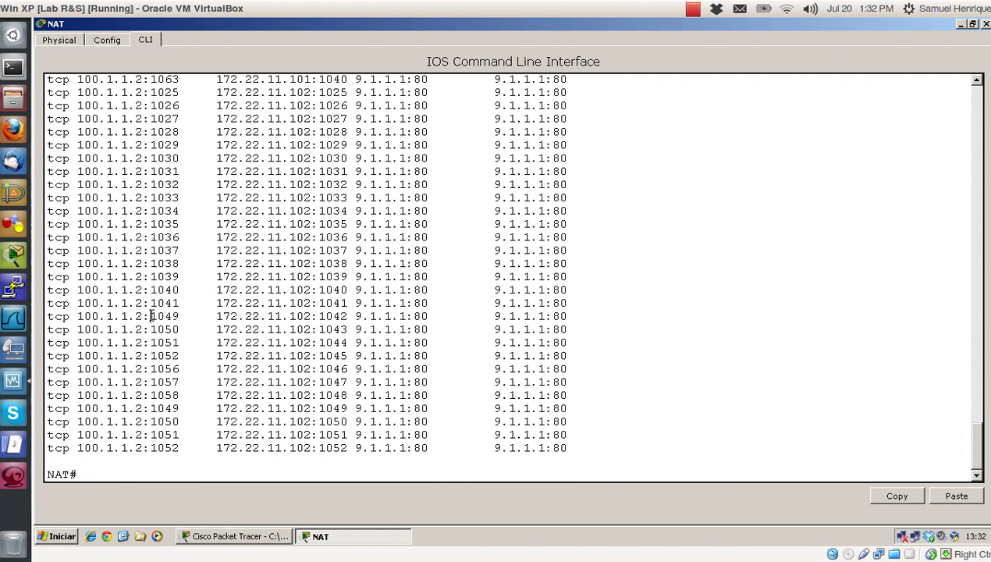
{"action": "left_click_drag", "start_coordinate": [152, 316], "coordinate": [178, 315]}
{"action": "left_click", "coordinate": [169, 321]}
{"action": "scroll", "coordinate": [234, 316], "scroll_direction": "up", "scroll_amount": 7}
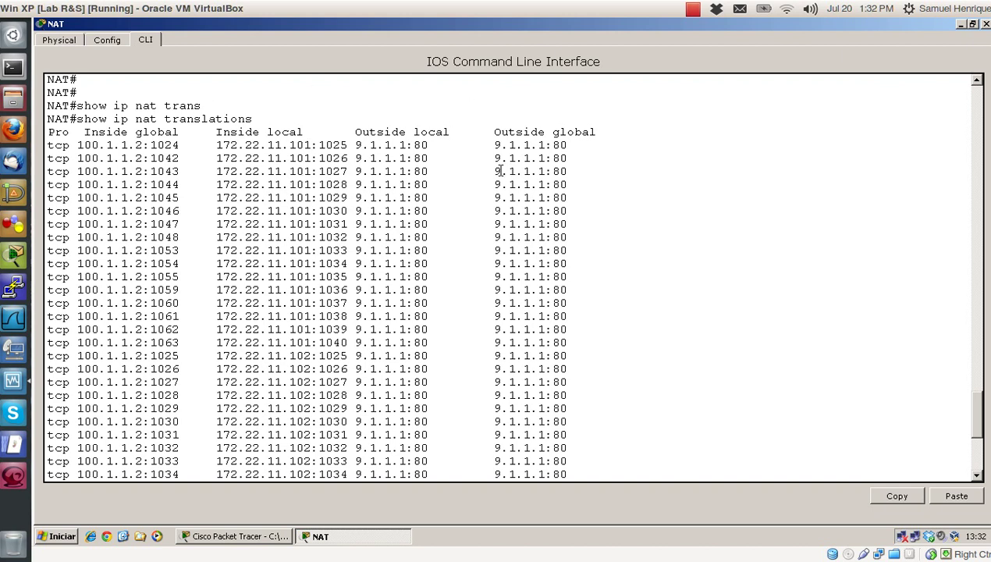
Step: Review the Inside local addresses of both PCs and the full output of show ip nat translations
{"action": "left_click_drag", "start_coordinate": [216, 145], "coordinate": [365, 421]}
{"action": "left_click", "coordinate": [334, 260]}
{"action": "scroll", "coordinate": [327, 243], "scroll_direction": "up", "scroll_amount": 1}
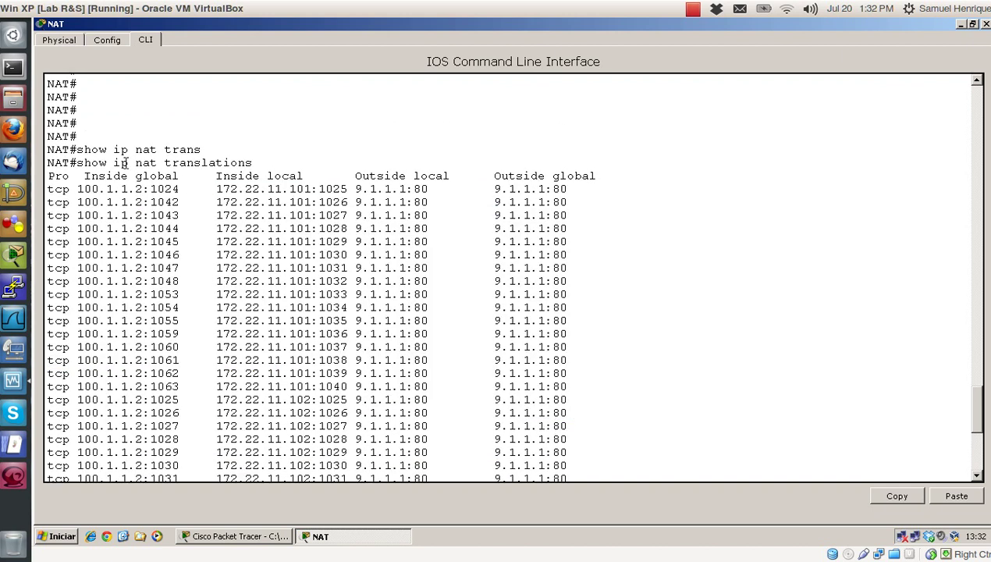
{"action": "left_click_drag", "start_coordinate": [47, 160], "coordinate": [581, 451]}
{"action": "scroll", "coordinate": [476, 325], "scroll_direction": "up", "scroll_amount": 14}
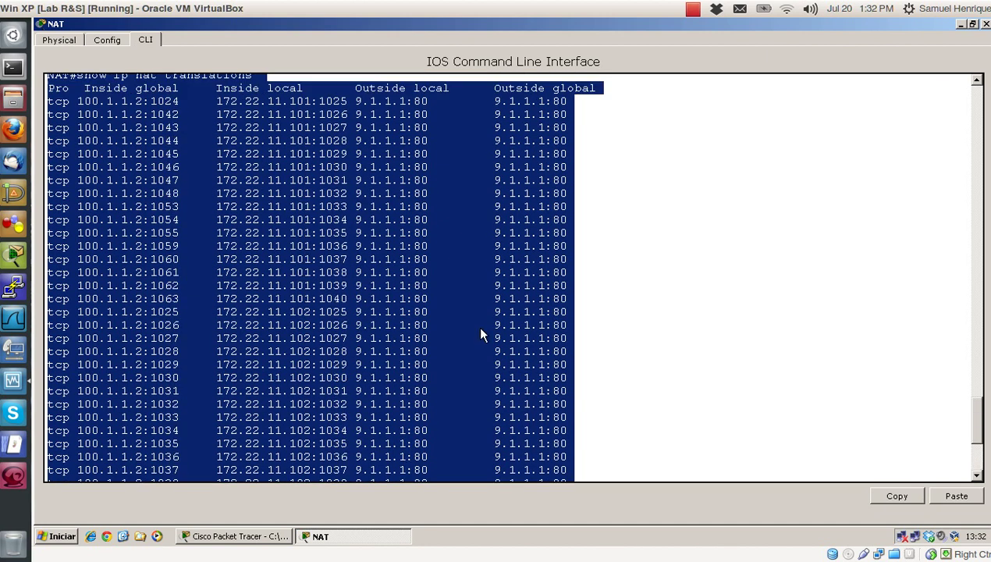
{"action": "scroll", "coordinate": [326, 210], "scroll_direction": "down", "scroll_amount": 2}
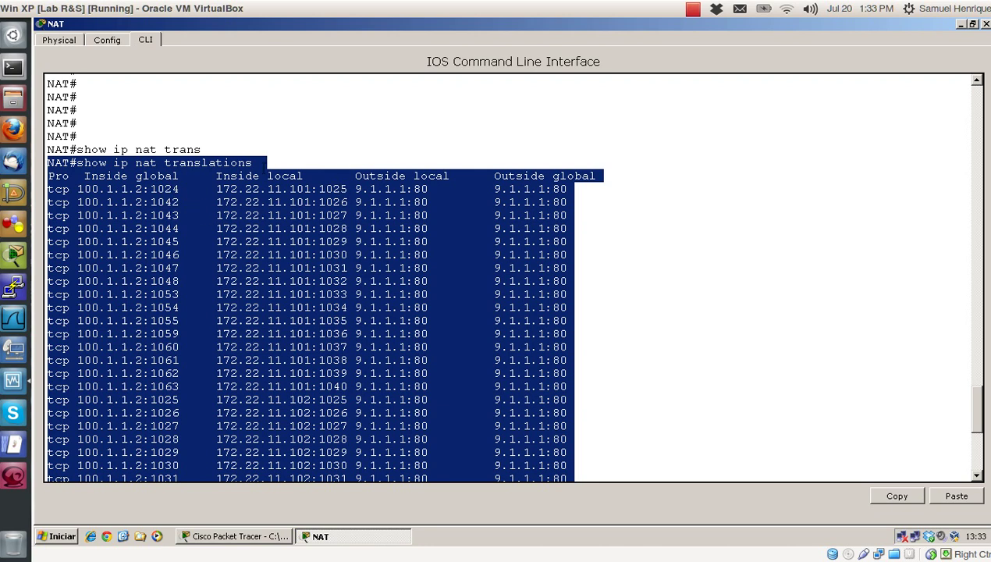
{"action": "left_click", "coordinate": [67, 188]}
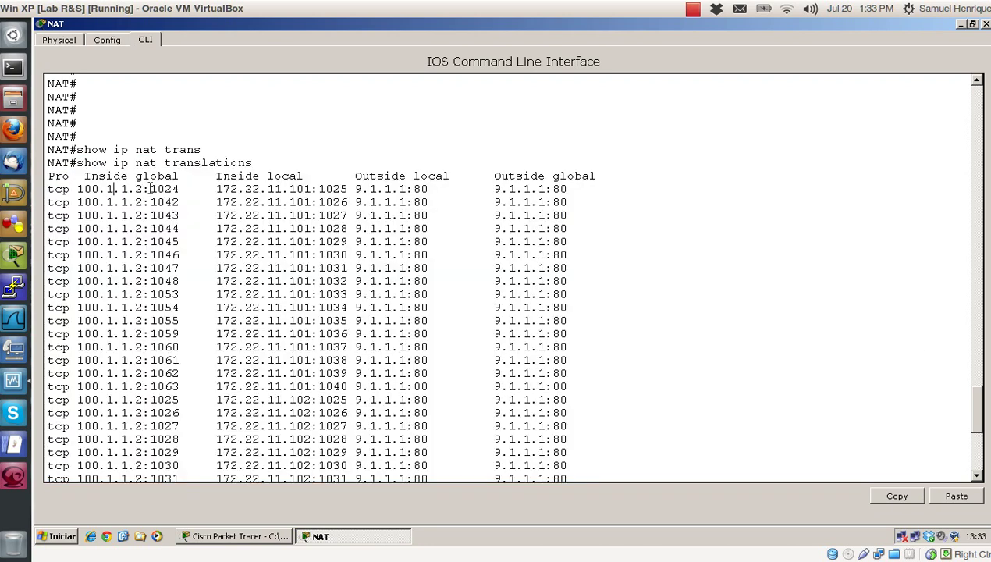
Step: Compare the Inside global and Inside local ports of the first 172.22.11.101 entries, and check the table's last entries
{"action": "left_click_drag", "start_coordinate": [152, 188], "coordinate": [180, 188]}
{"action": "left_click_drag", "start_coordinate": [318, 188], "coordinate": [348, 188]}
{"action": "left_click_drag", "start_coordinate": [152, 201], "coordinate": [180, 201]}
{"action": "left_click", "coordinate": [149, 210]}
{"action": "scroll", "coordinate": [304, 273], "scroll_direction": "down", "scroll_amount": 8}
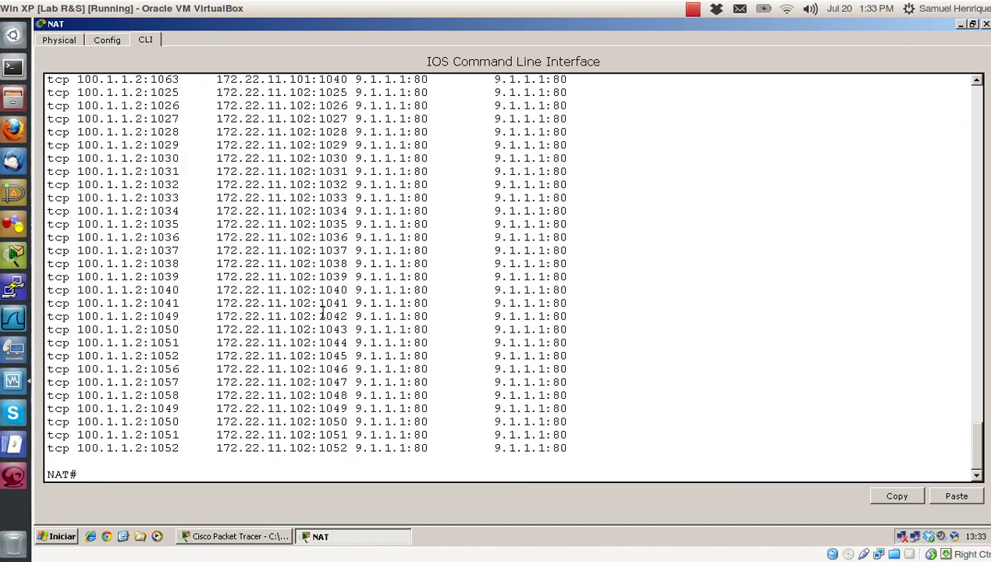
Step: Close the NAT router's console, review the whole INSIDE and OUTSIDE topology, and reopen the router's maximized command line
{"action": "left_click", "coordinate": [984, 24]}
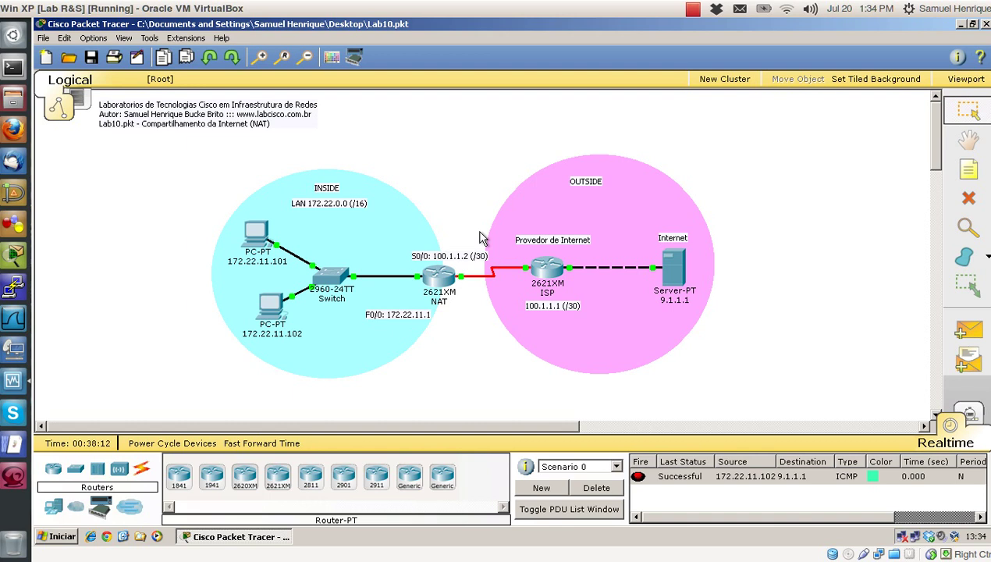
{"action": "left_click_drag", "start_coordinate": [769, 146], "coordinate": [106, 394]}
{"action": "left_click", "coordinate": [436, 274]}
{"action": "left_click", "coordinate": [726, 105]}
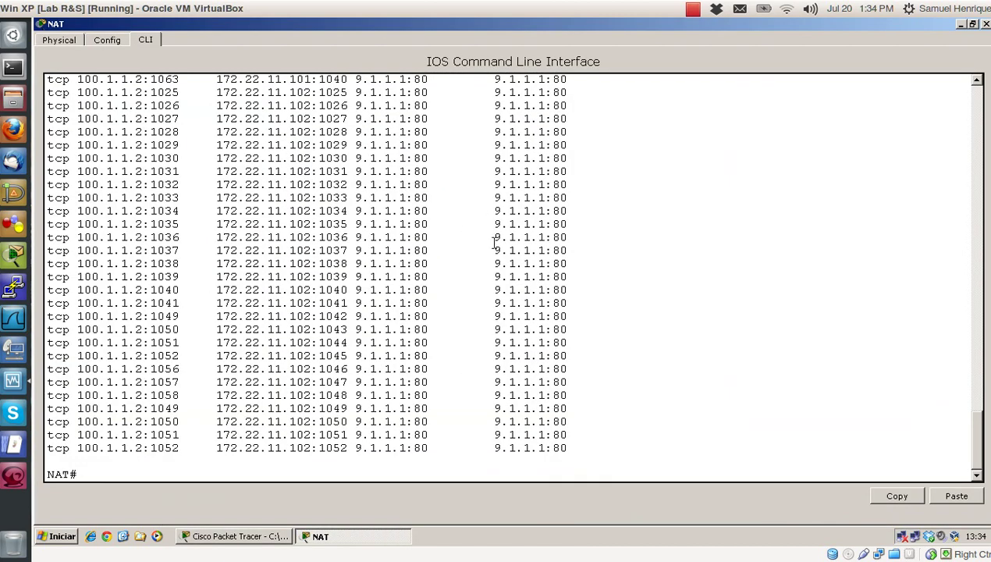
Step: Add empty prompts below the translation table and enter global configuration mode with conf t
{"action": "key", "text": "Return"}
{"action": "key", "text": "Return"}
{"action": "key", "text": "Return"}
{"action": "key", "text": "Return"}
{"action": "key", "text": "Return"}
{"action": "key", "text": "Return"}
{"action": "key", "text": "Return"}
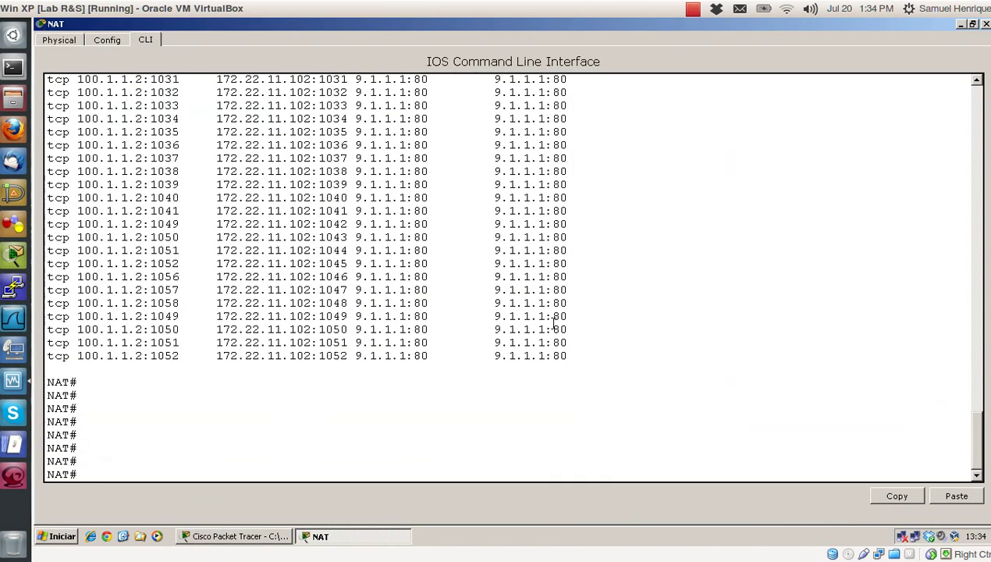
{"action": "type", "text": "conf t"}
{"action": "key", "text": "Return"}
{"action": "key", "text": "Return"}
Step: Request the command help for ip nat inside source list 1 and examine its interface and pool options
{"action": "type", "text": "ip nat in"}
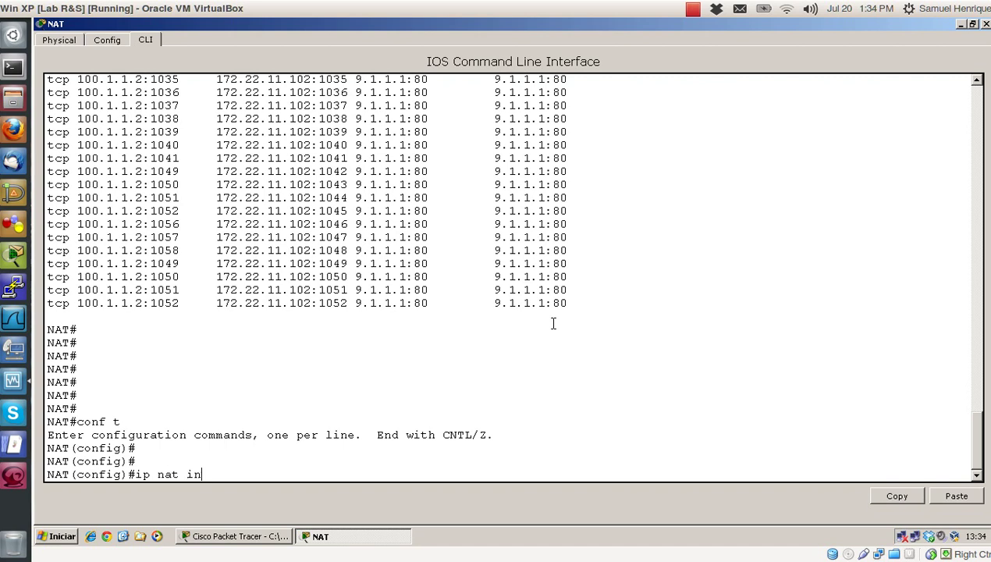
{"action": "type", "text": "side source list"}
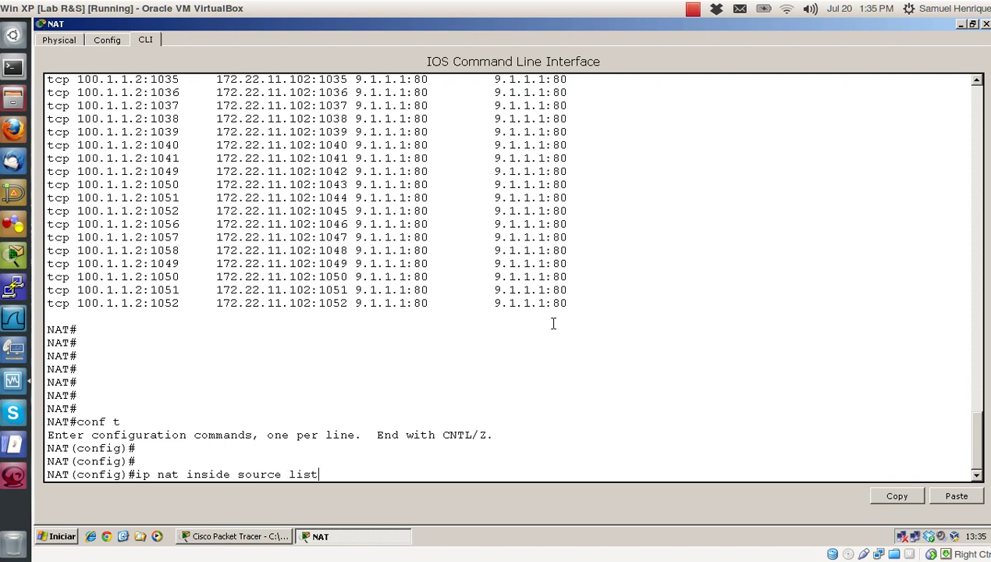
{"action": "type", "text": " 1 ?"}
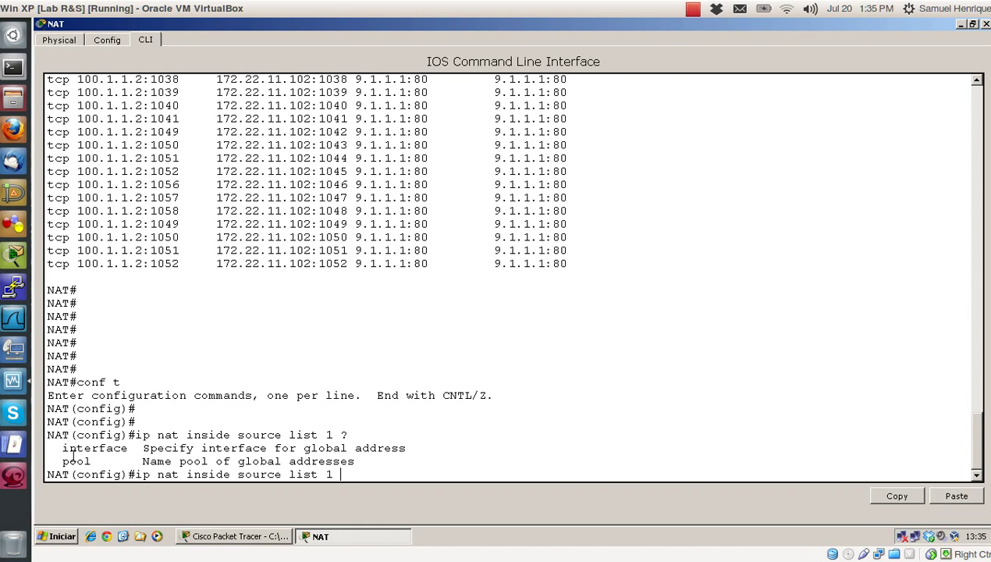
{"action": "left_click_drag", "start_coordinate": [61, 447], "coordinate": [411, 448]}
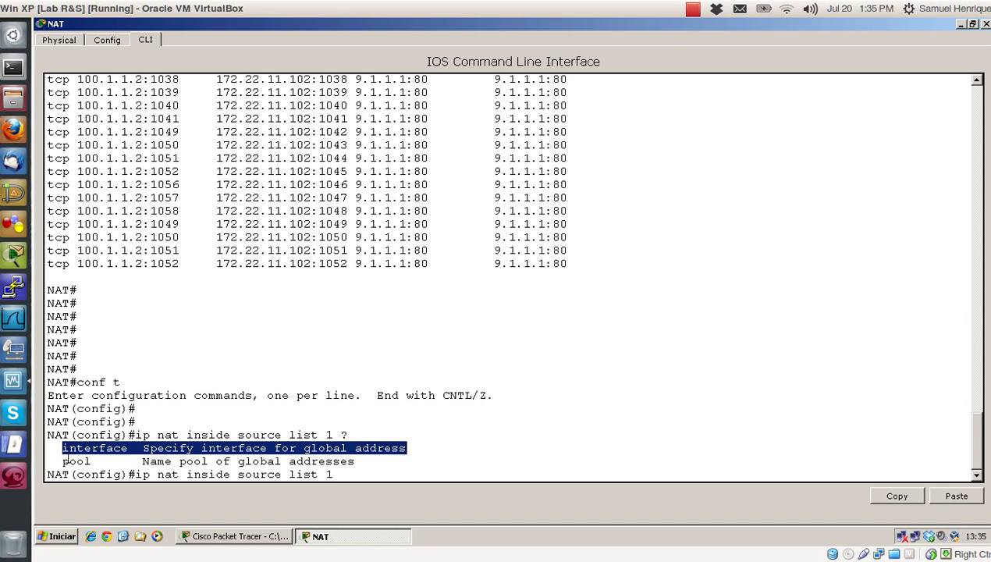
{"action": "left_click_drag", "start_coordinate": [64, 461], "coordinate": [366, 465]}
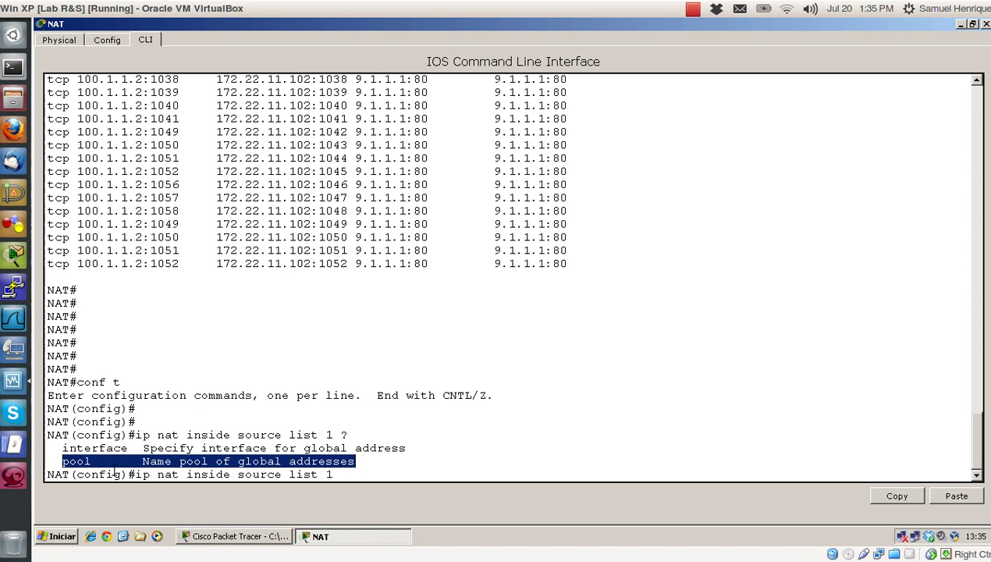
Step: Request the command help for ip nat inside source list 1 followed by NOME, and for its corrected form with pool NOME
{"action": "left_click", "coordinate": [359, 462]}
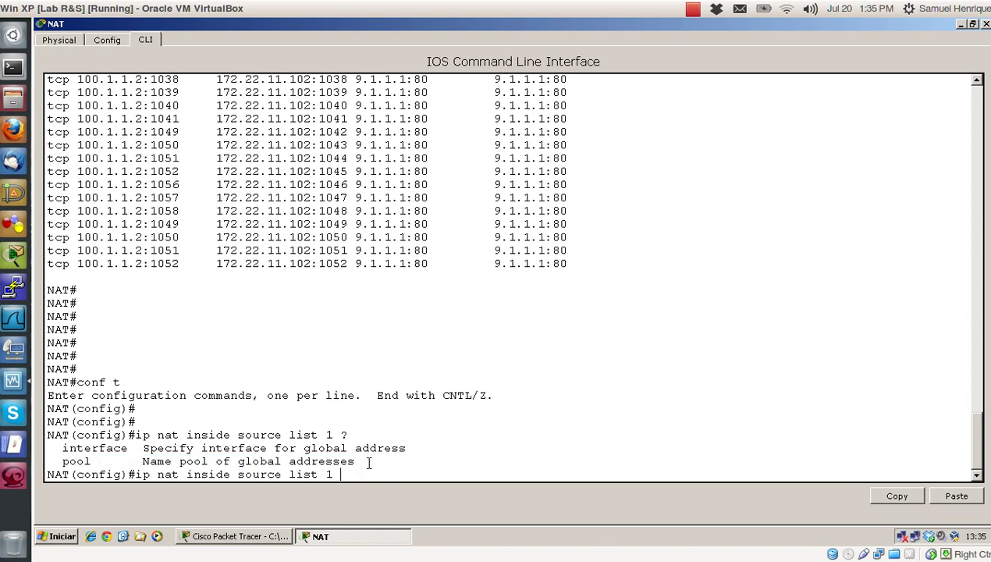
{"action": "type", "text": "NOME ?"}
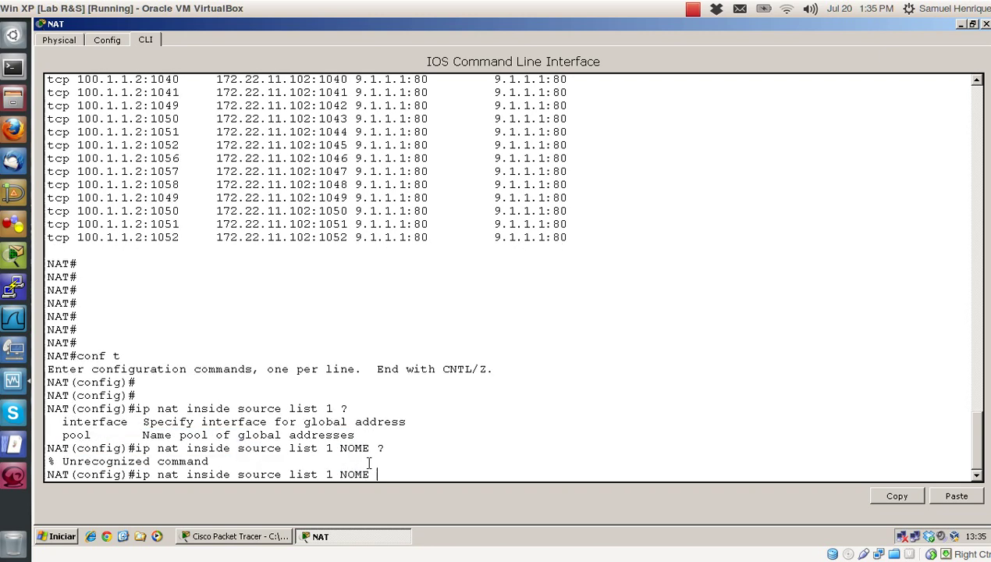
{"action": "key", "text": "BackSpace"}
{"action": "type", "text": "pool NOME ?"}
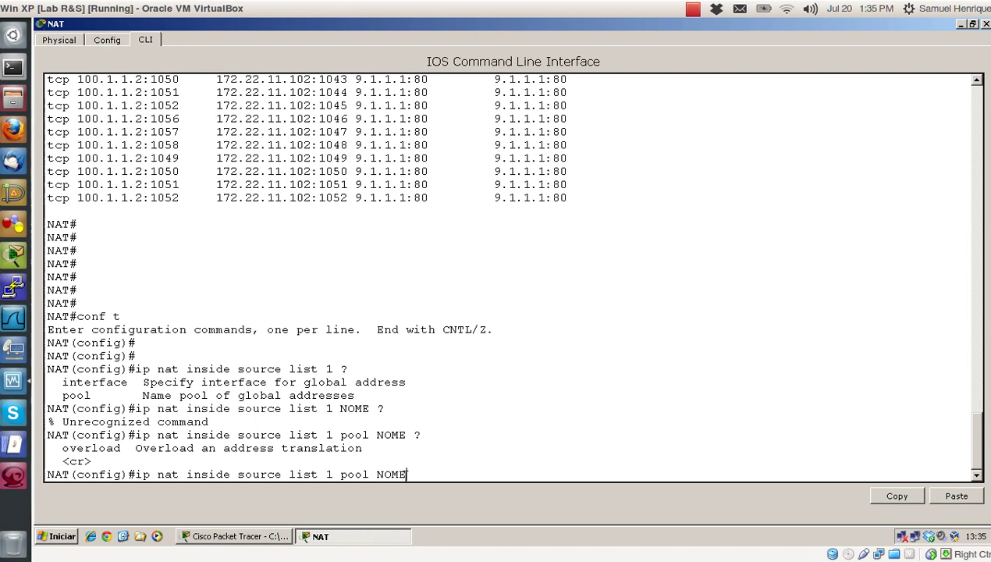
Step: Erase the unsubmitted ip nat inside source list 1 pool NOME command, leaving an empty global configuration prompt
{"action": "key", "text": "BackSpace"}
{"action": "key", "text": "BackSpace"}
{"action": "key", "text": "BackSpace"}
{"action": "key", "text": "BackSpace"}
{"action": "key", "text": "BackSpace"}
{"action": "key", "text": "BackSpace"}
{"action": "key", "text": "BackSpace"}
{"action": "key", "text": "BackSpace"}
{"action": "key", "text": "BackSpace"}
{"action": "key", "text": "BackSpace"}
{"action": "key", "text": "BackSpace"}
{"action": "key", "text": "BackSpace"}
{"action": "key", "text": "BackSpace"}
{"action": "key", "text": "BackSpace"}
{"action": "key", "text": "BackSpace"}
{"action": "key", "text": "BackSpace"}
{"action": "key", "text": "BackSpace"}
{"action": "key", "text": "BackSpace"}
{"action": "key", "text": "BackSpace"}
{"action": "key", "text": "BackSpace"}
{"action": "key", "text": "BackSpace"}
{"action": "key", "text": "BackSpace"}
{"action": "key", "text": "BackSpace"}
{"action": "key", "text": "BackSpace"}
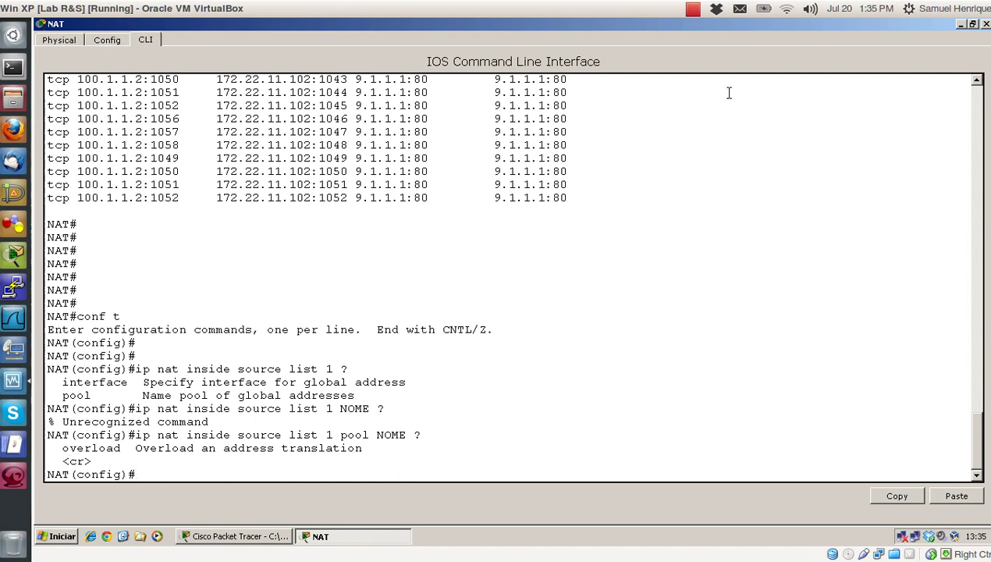
Step: Close the NAT router's window and review the complete topology from the LAN PCs to the Internet server
{"action": "left_click", "coordinate": [985, 25]}
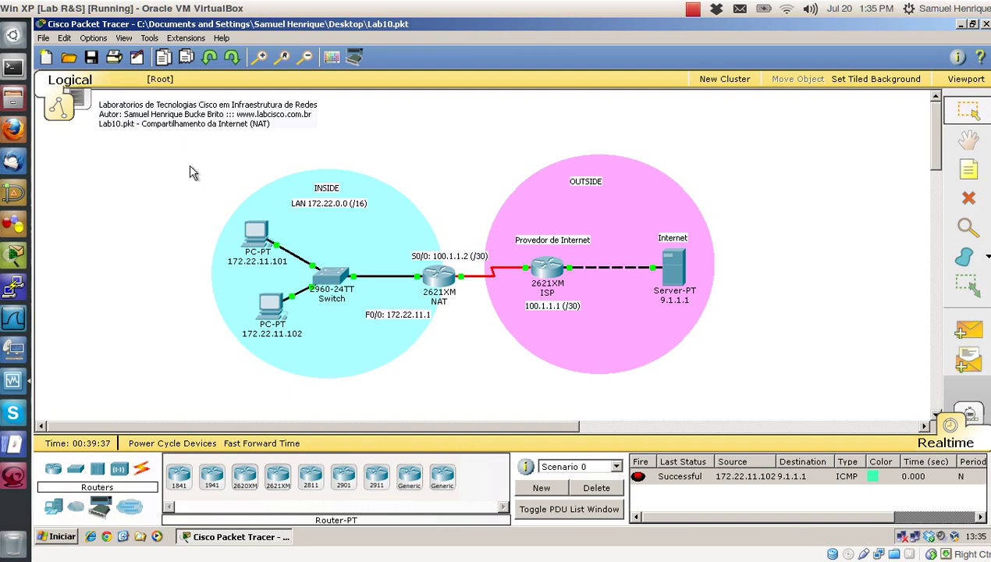
{"action": "left_click_drag", "start_coordinate": [824, 147], "coordinate": [111, 418]}
{"action": "left_click", "coordinate": [442, 362]}
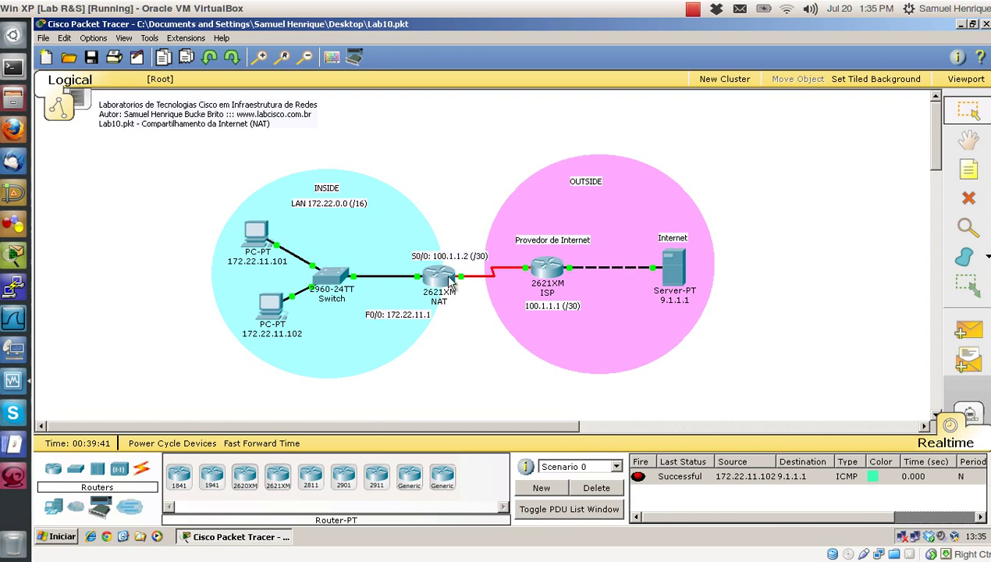